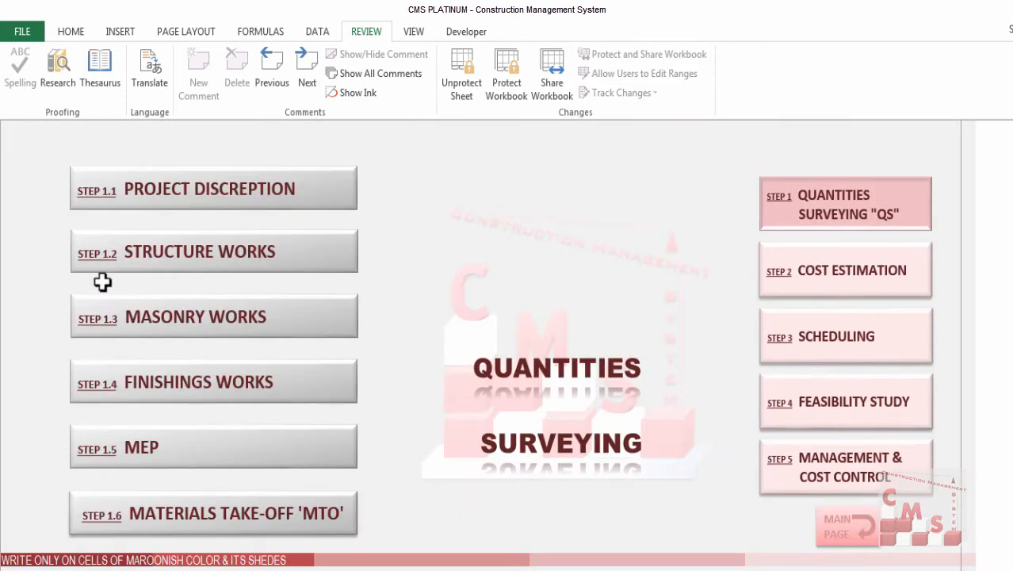
Step: Open the Foundations sheet of the structure works section, glancing at the adjacent strap beams sheet
click(109, 247)
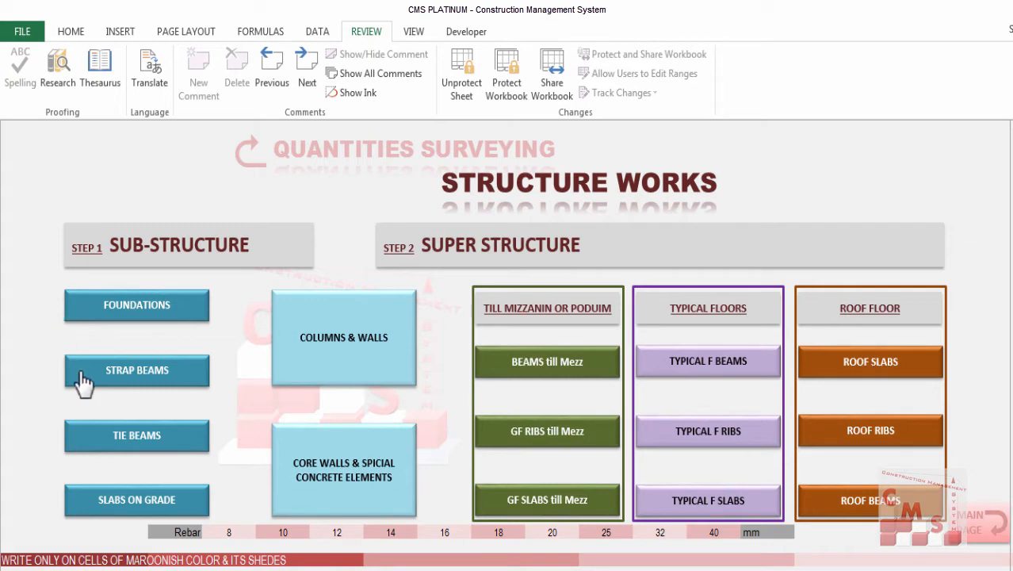
click(111, 311)
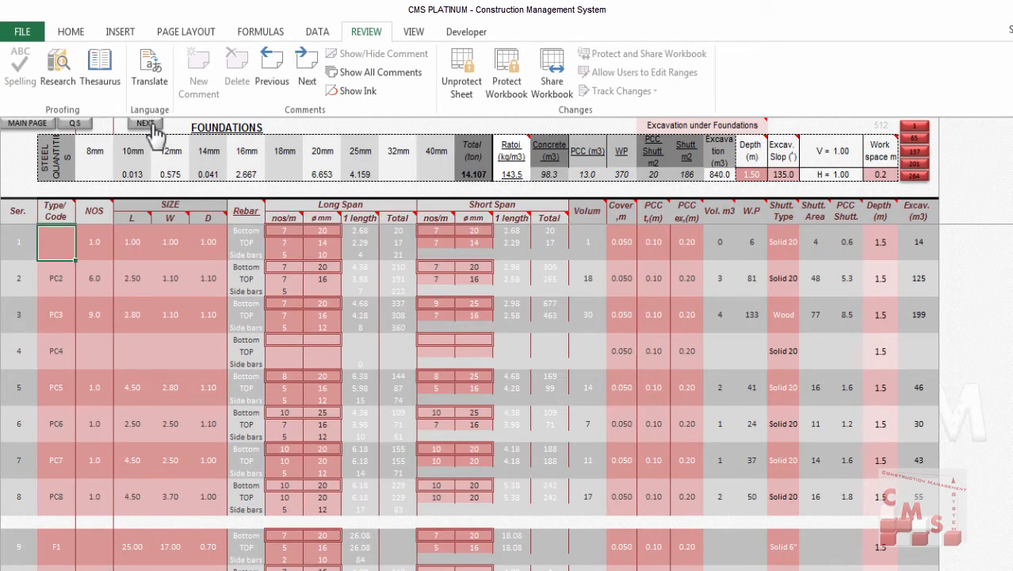
click(145, 124)
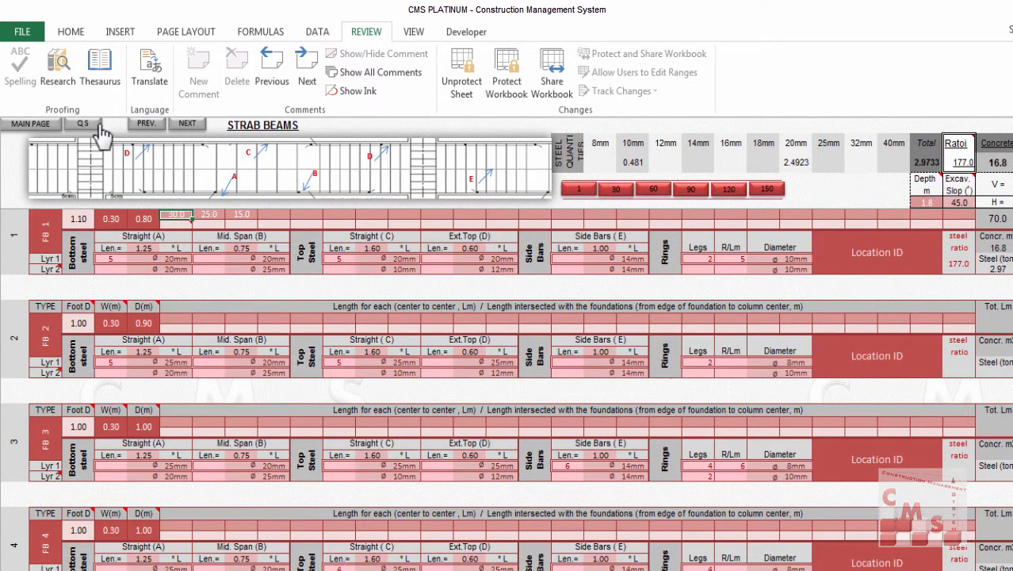
click(143, 127)
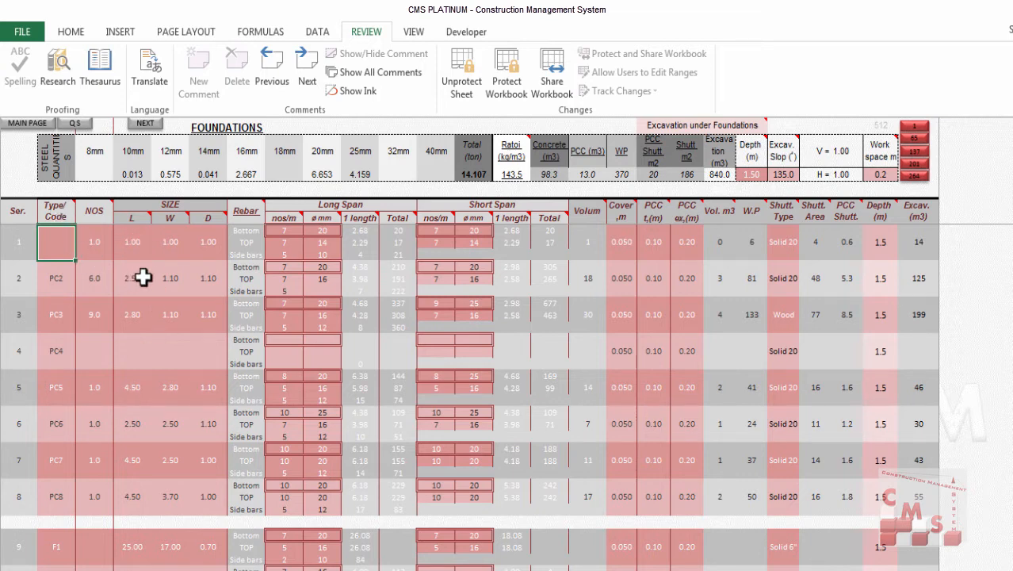
click(549, 250)
double_click(549, 251)
key(Return)
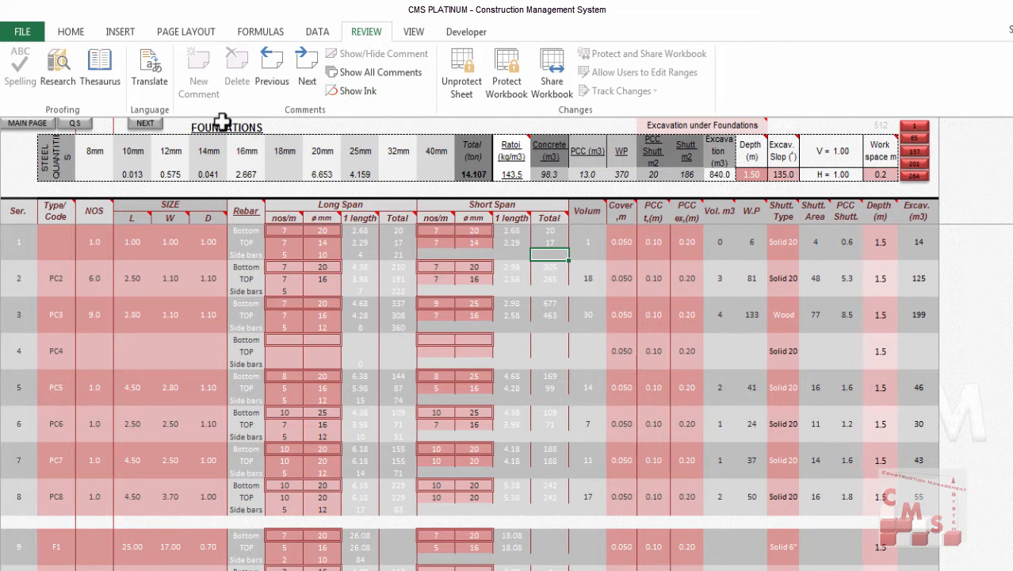
Step: Choose "Excavation under Foundations" as the excavation method for the foundations
mouse_move(714, 128)
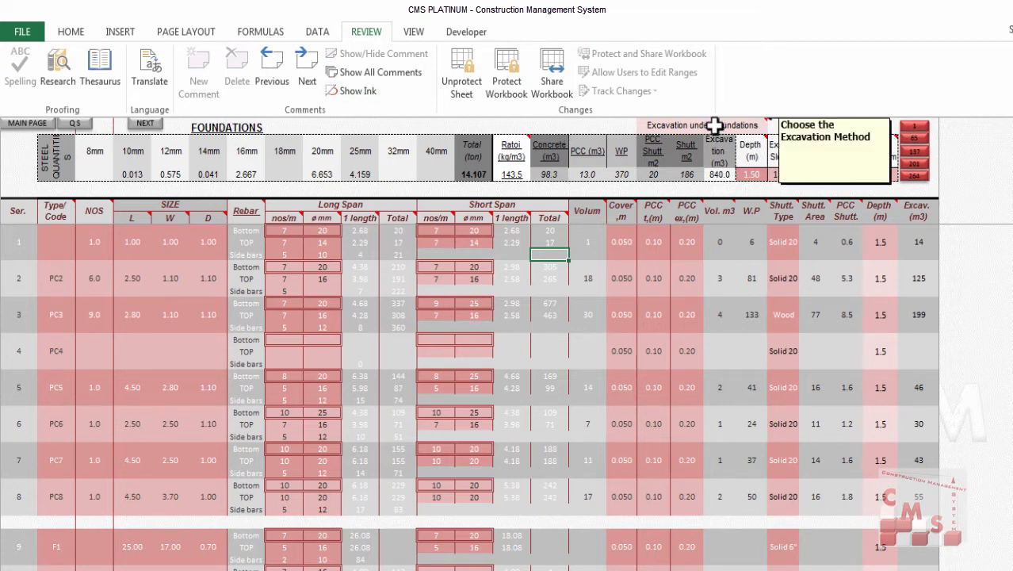
click(772, 126)
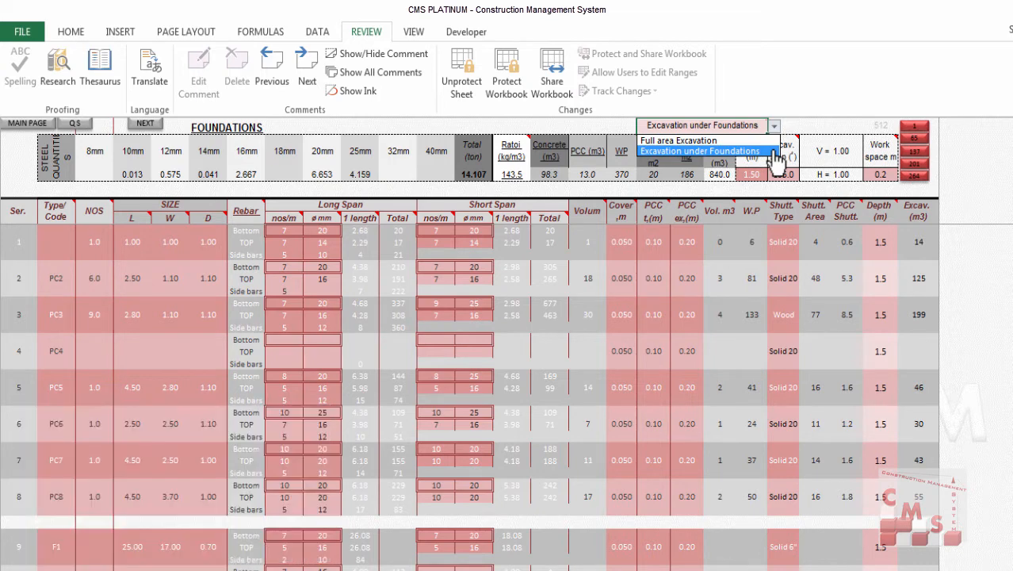
click(766, 151)
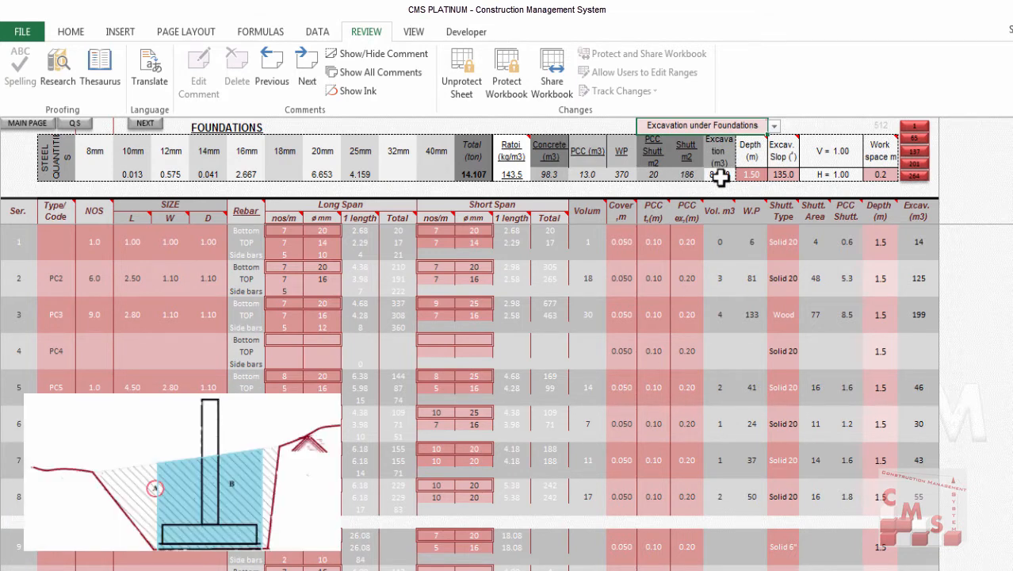
Step: Check the average excavation depth and work space inputs, and set the excavation slope to 90 degrees
click(752, 173)
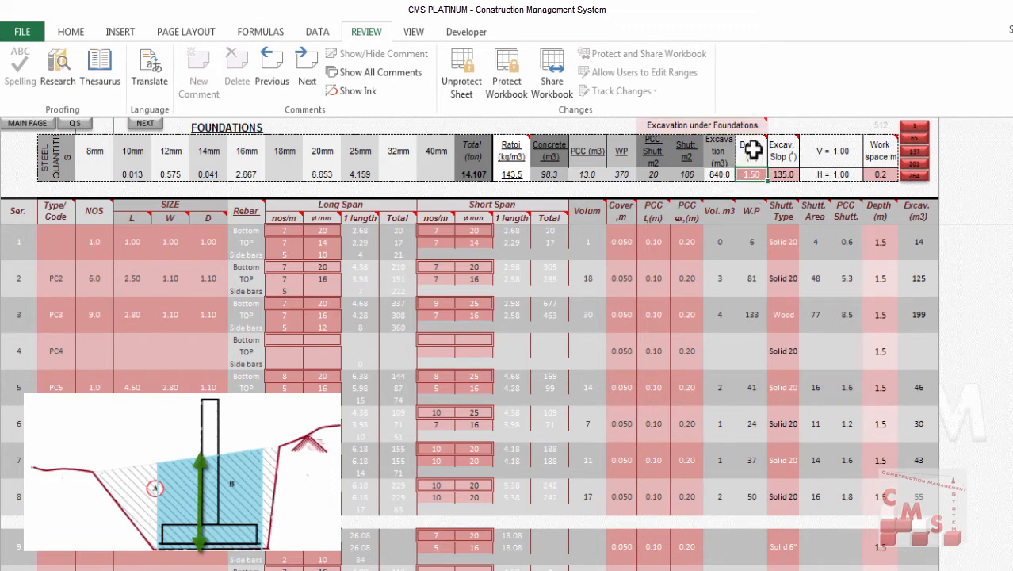
mouse_move(751, 147)
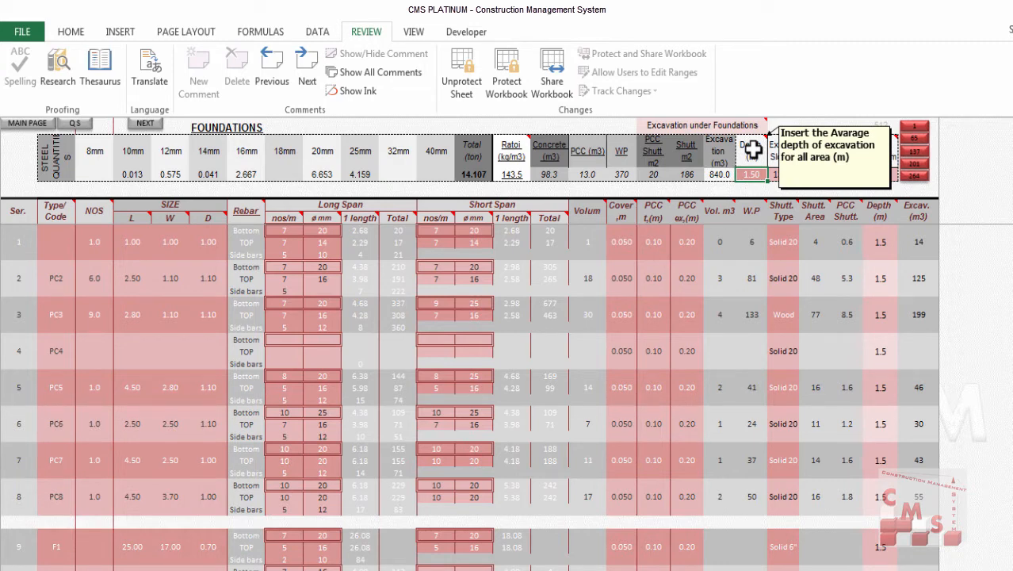
click(788, 175)
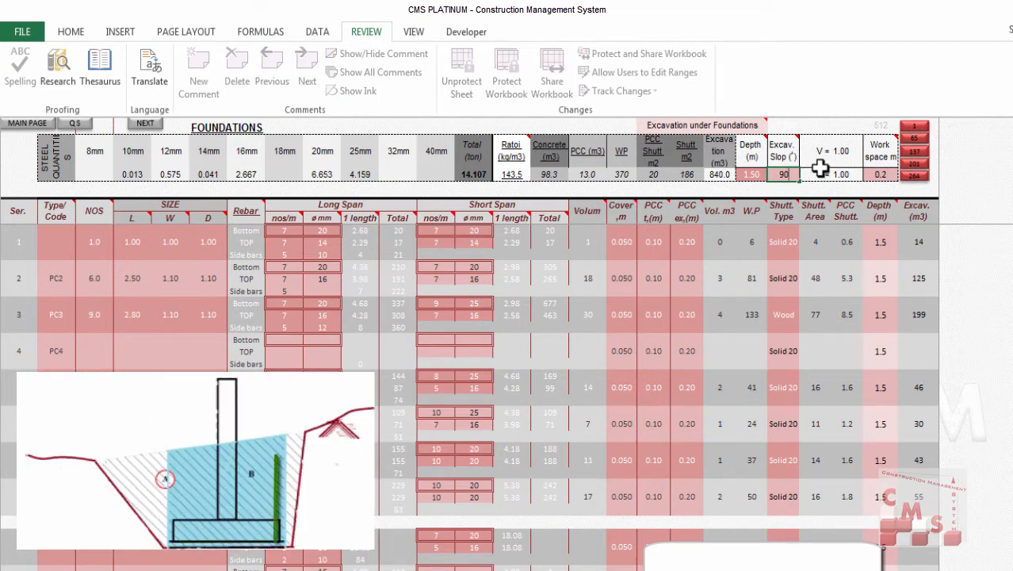
key(Return)
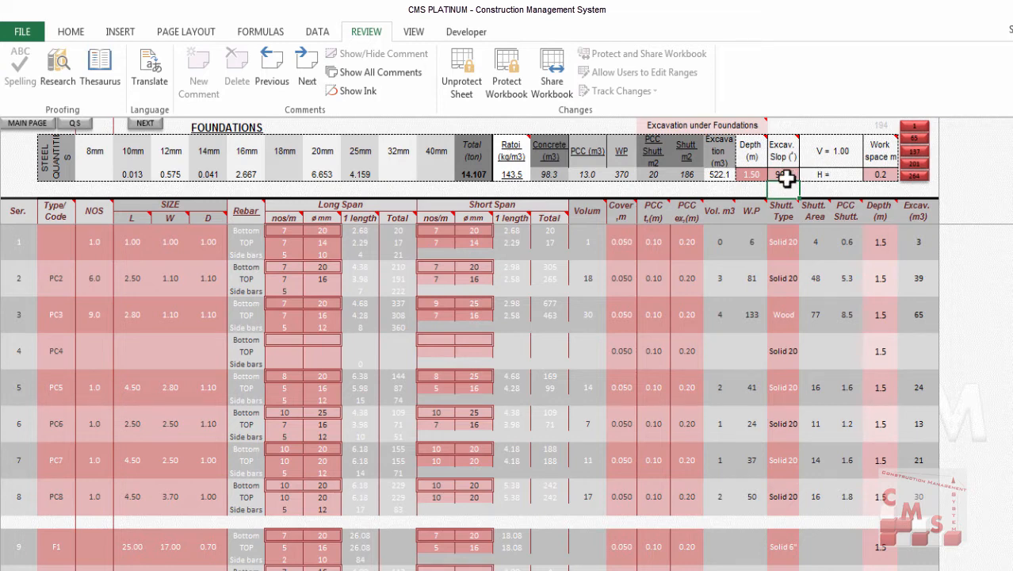
click(886, 177)
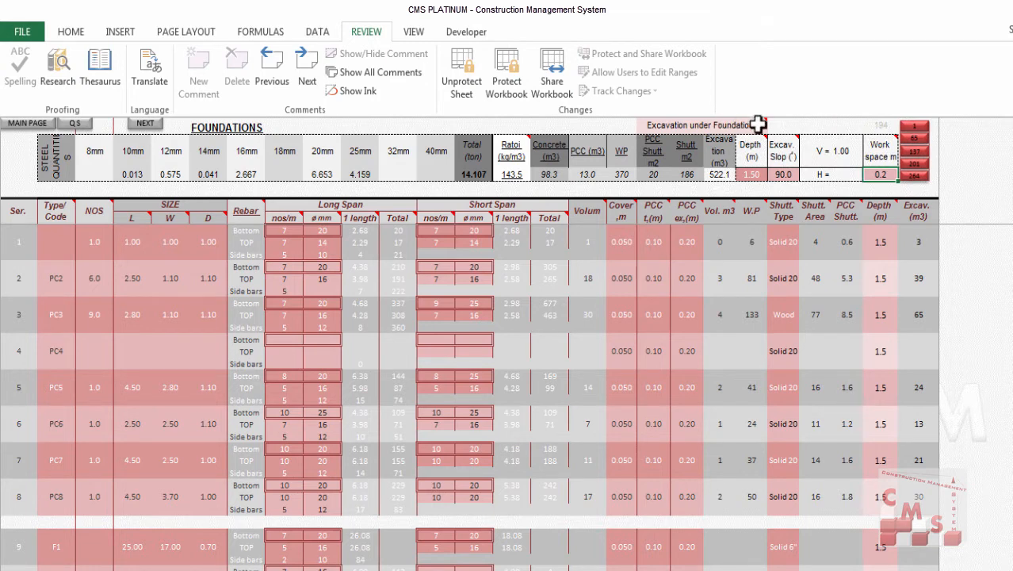
mouse_move(759, 125)
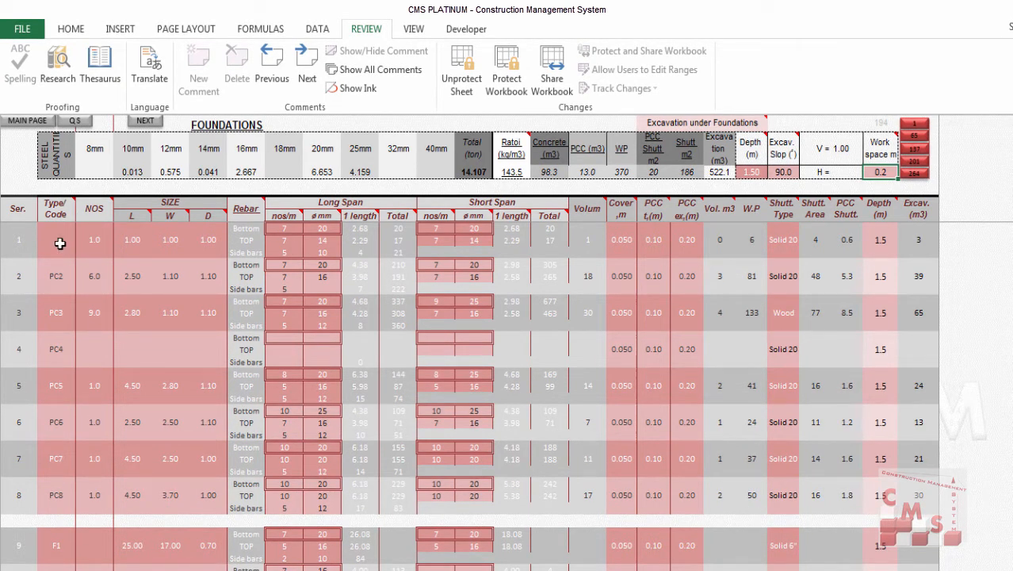
Step: Switch to G+M+15 Structure.dwg in AutoCAD and examine the pile cap codes on the foundation plan
click(59, 244)
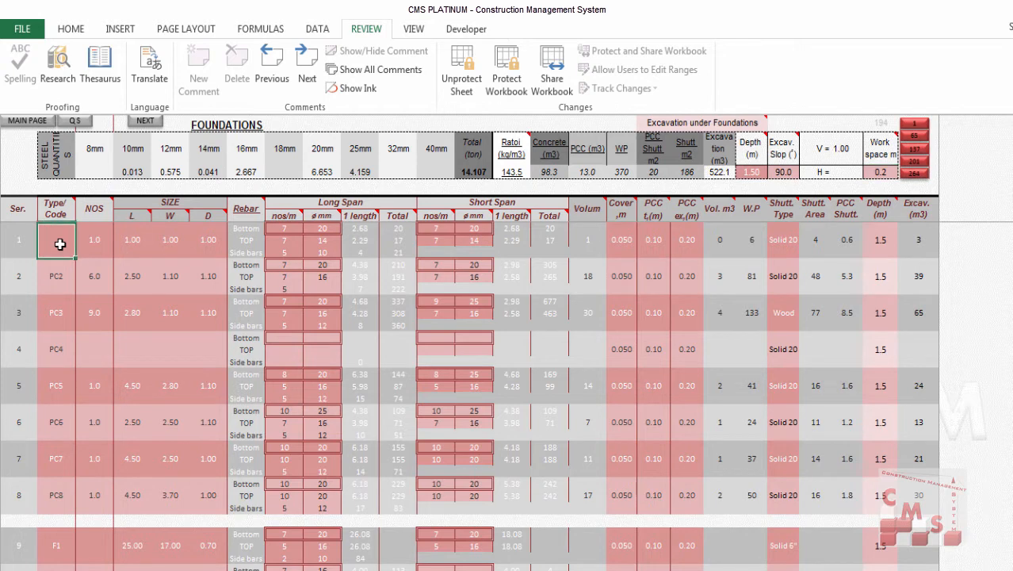
click(302, 570)
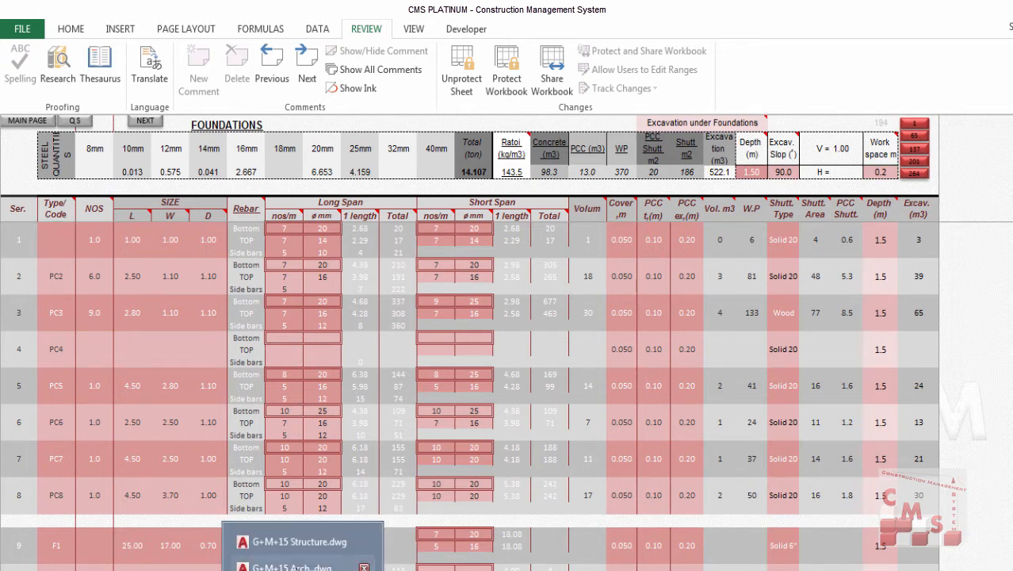
click(298, 542)
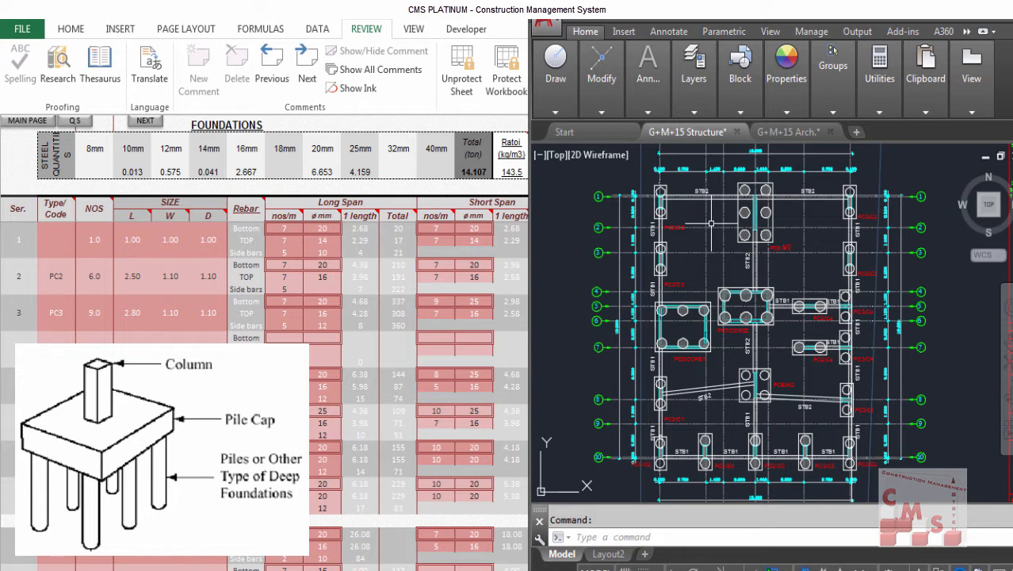
scroll(735, 187, up, 4)
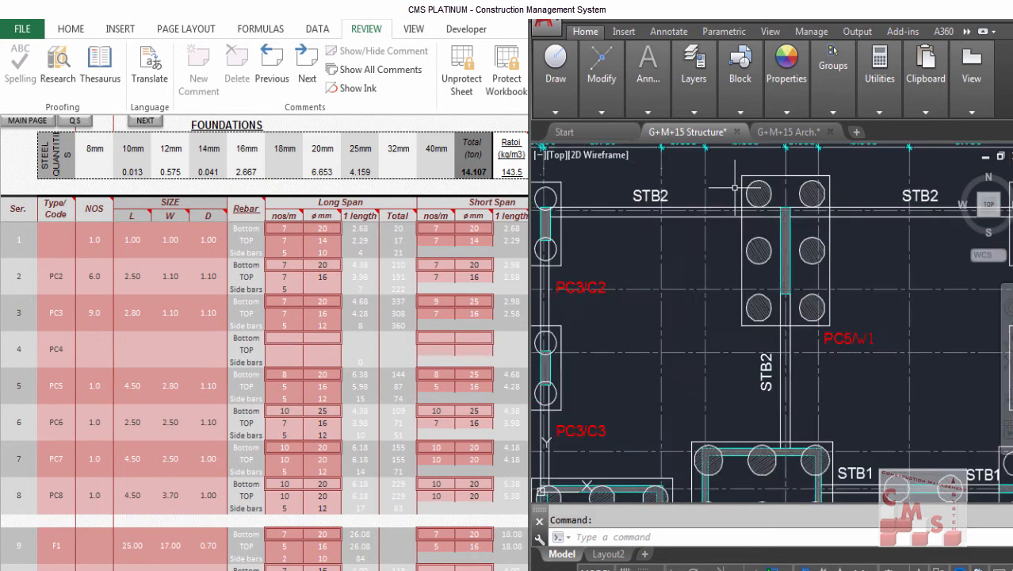
scroll(734, 188, down, 3)
scroll(724, 178, up, 3)
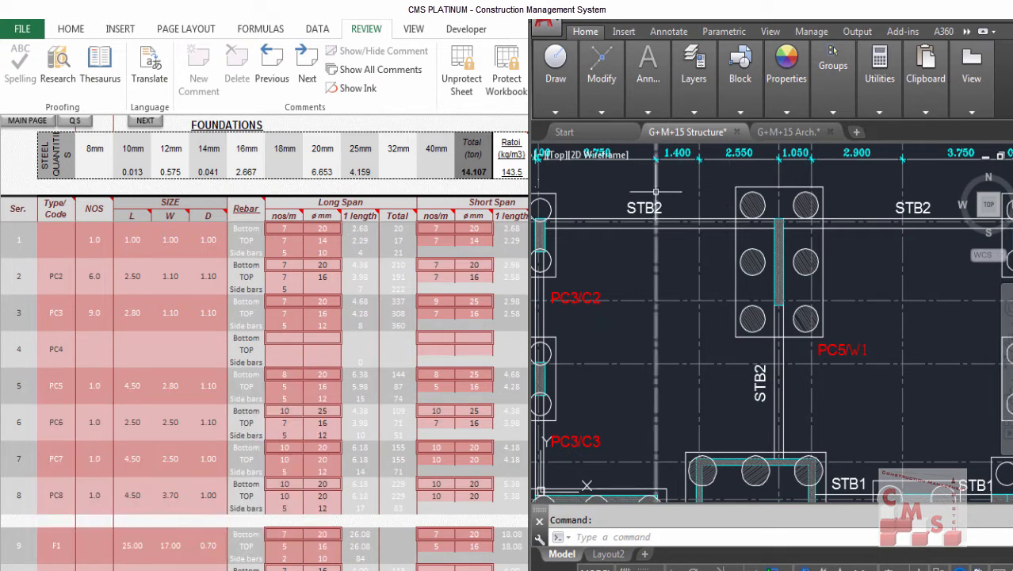
scroll(711, 192, down, 2)
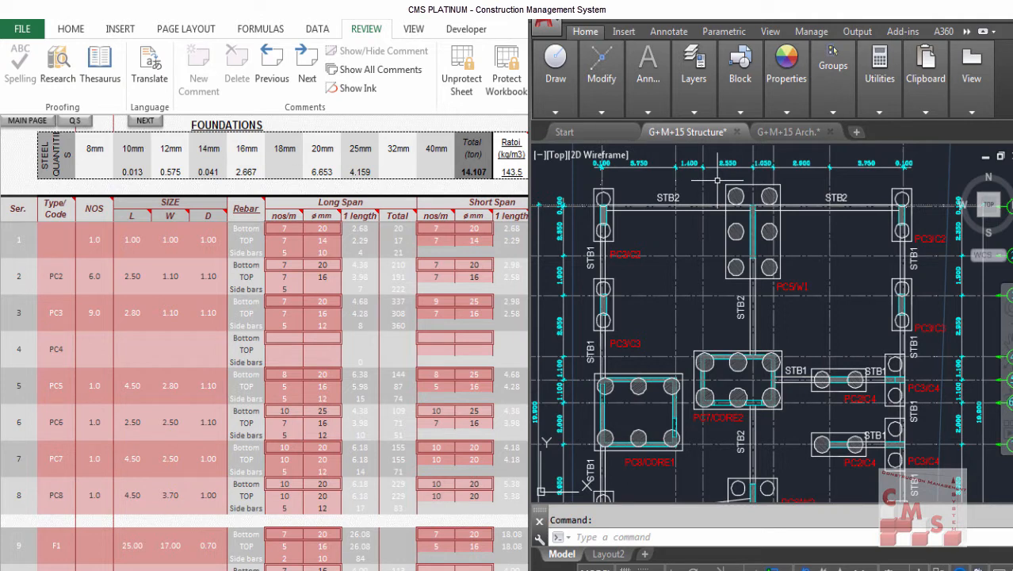
Step: Return to the Foundations sheet in Excel and enter PC1 as the type/code of the first foundation
click(60, 242)
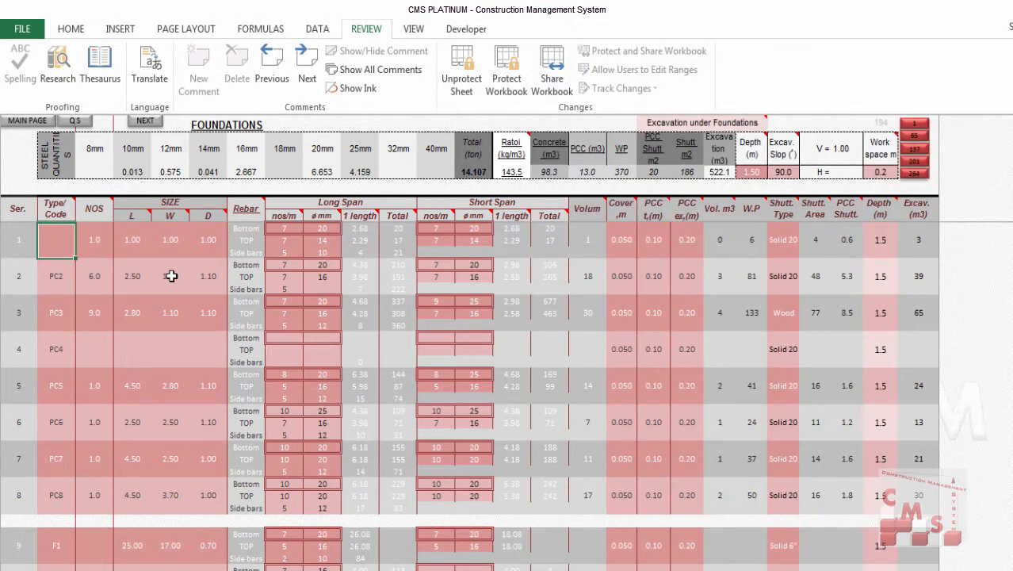
text(PC)
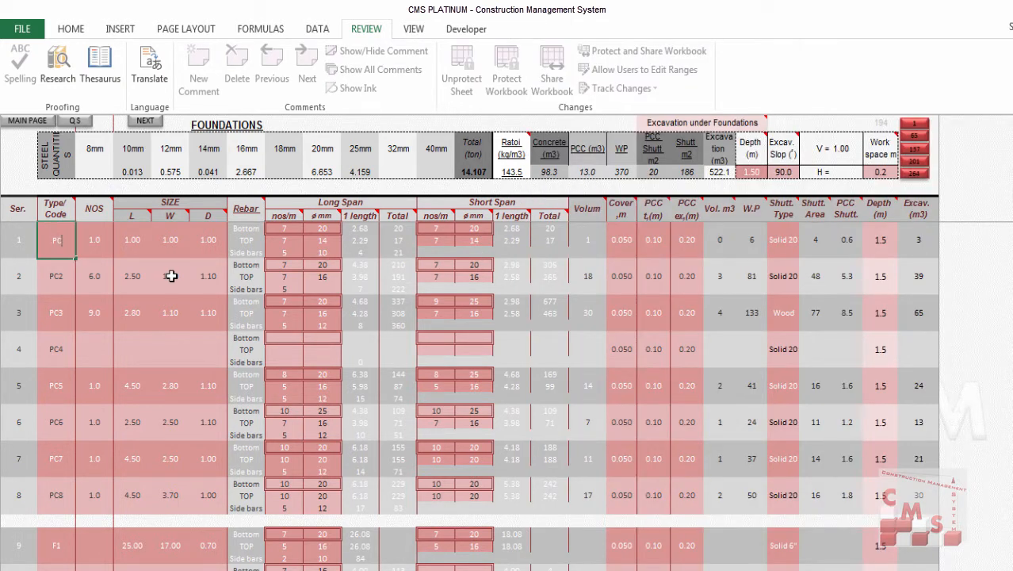
text(1)
key(Return)
click(60, 250)
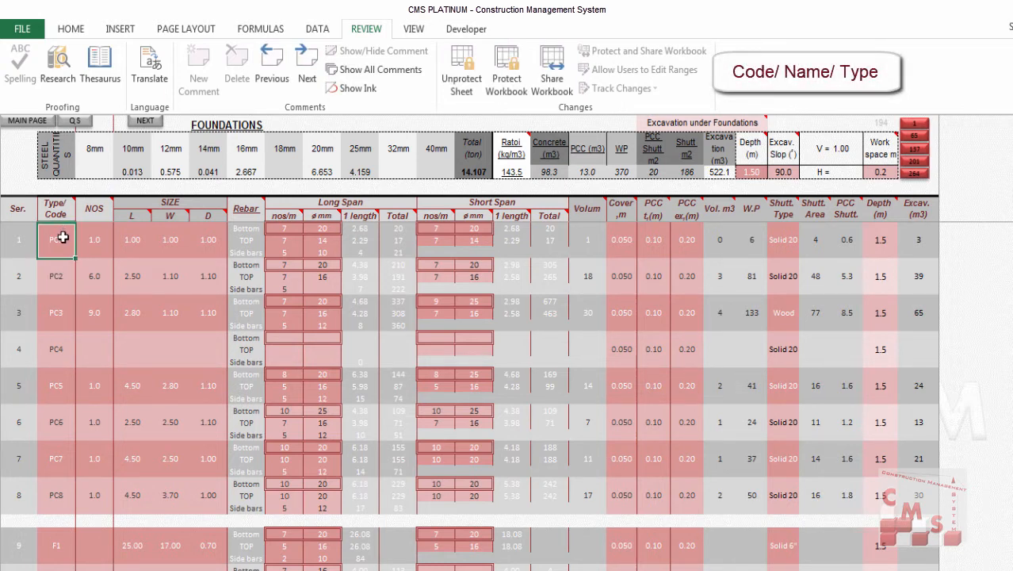
Step: Review the code, length, width, depth and long-span rebar entries in the PC1 row
click(208, 239)
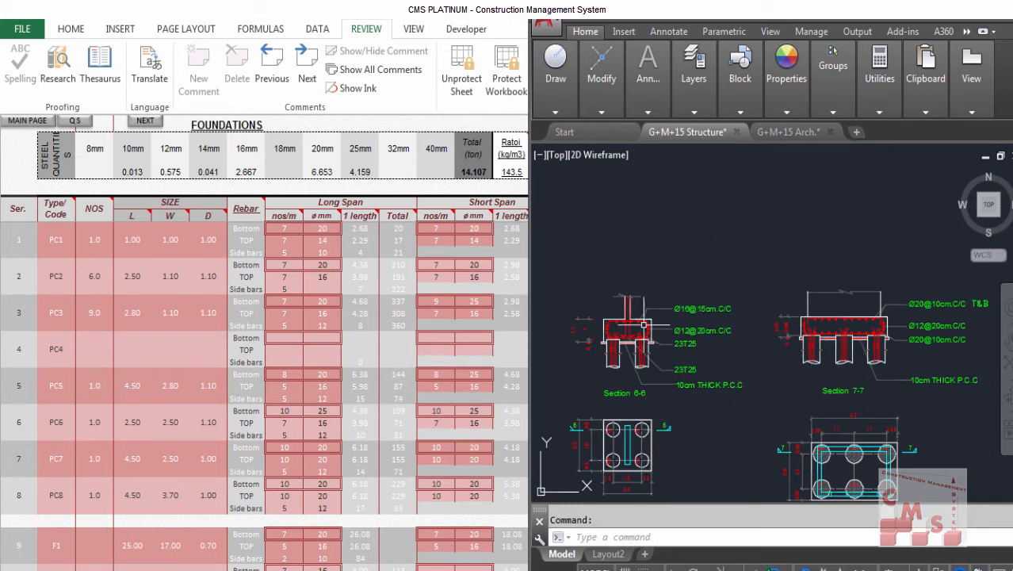
click(62, 246)
click(60, 239)
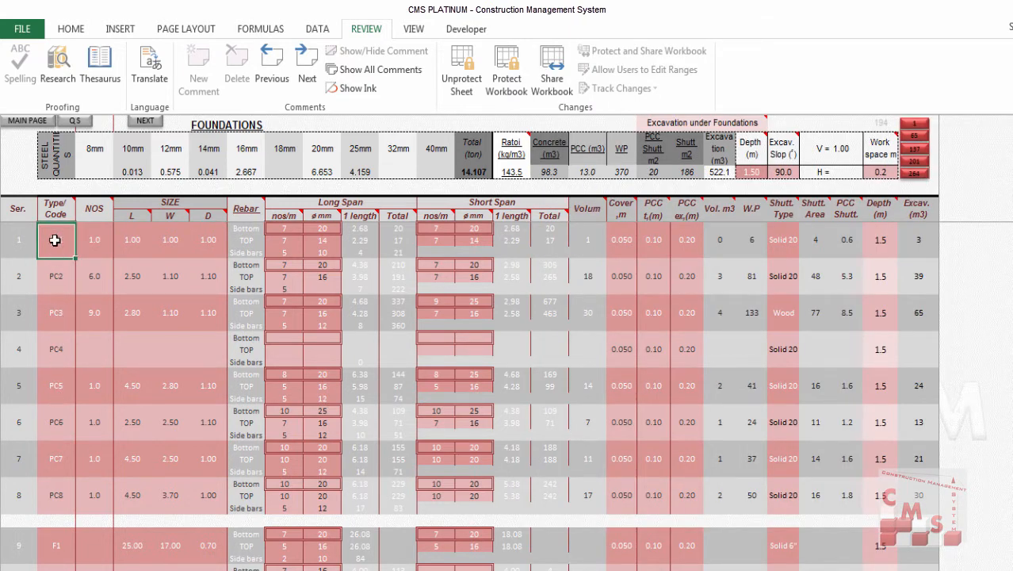
click(133, 236)
click(176, 240)
click(210, 240)
click(282, 232)
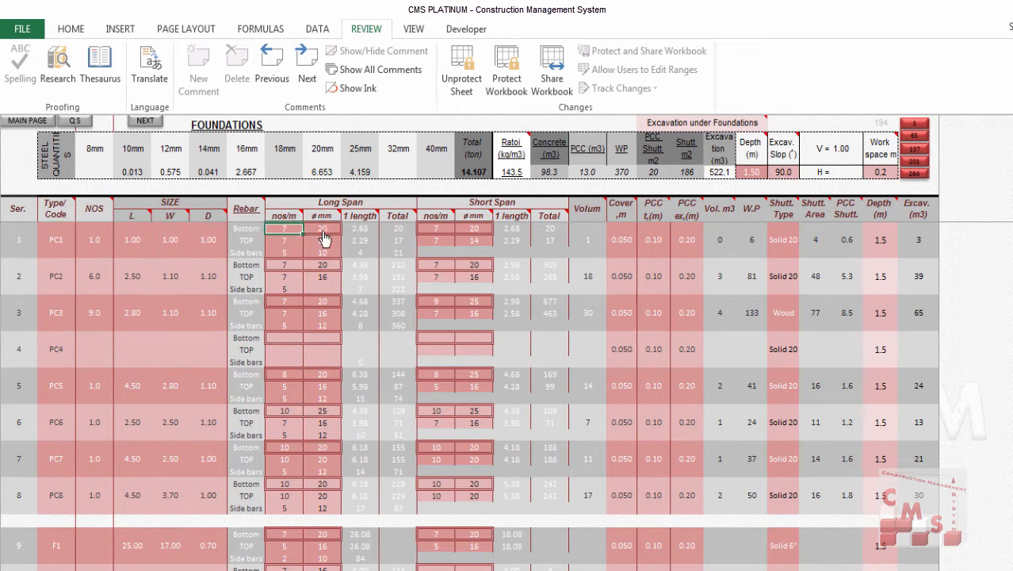
click(279, 241)
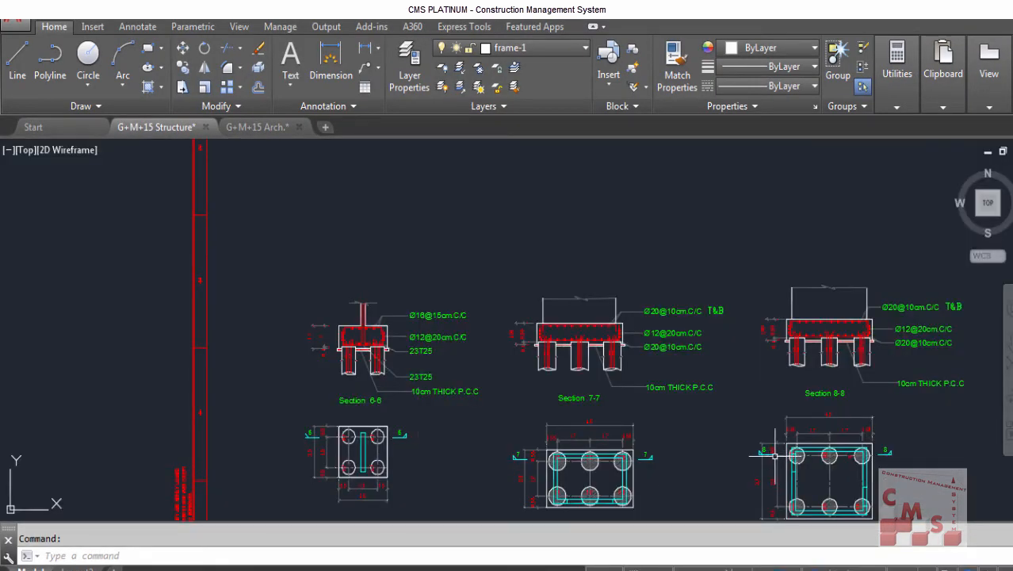
Step: Switch to the structure drawing in AutoCAD and look over the pile cap detail sheets
scroll(863, 420, up, 2)
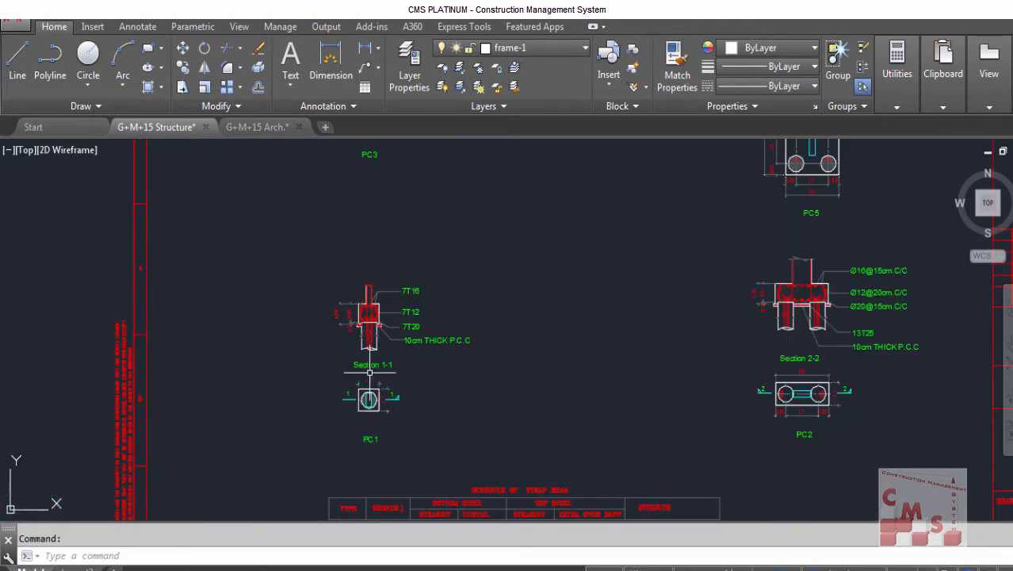
scroll(373, 422, up, 2)
scroll(333, 455, down, 2)
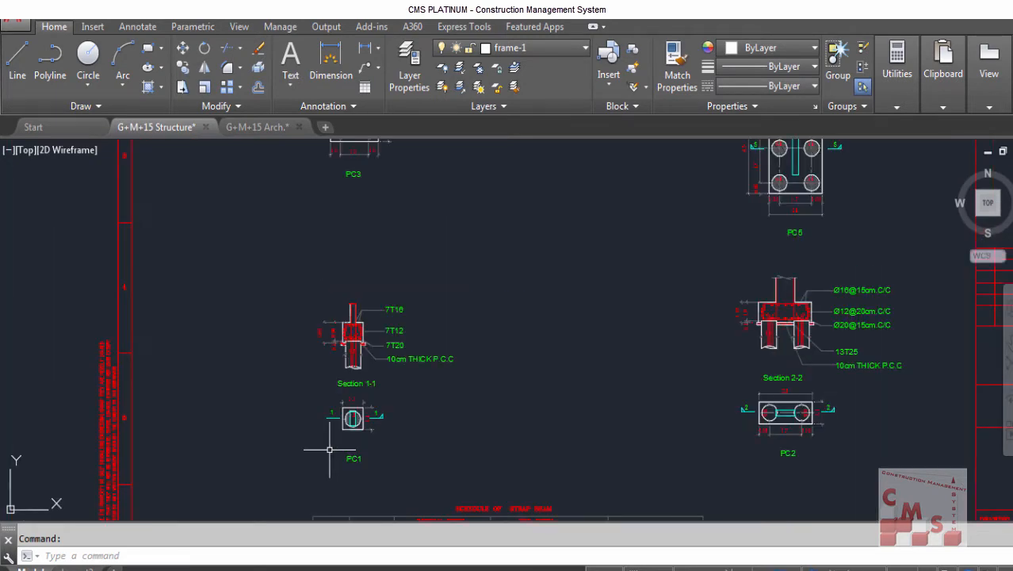
scroll(561, 408, down, 4)
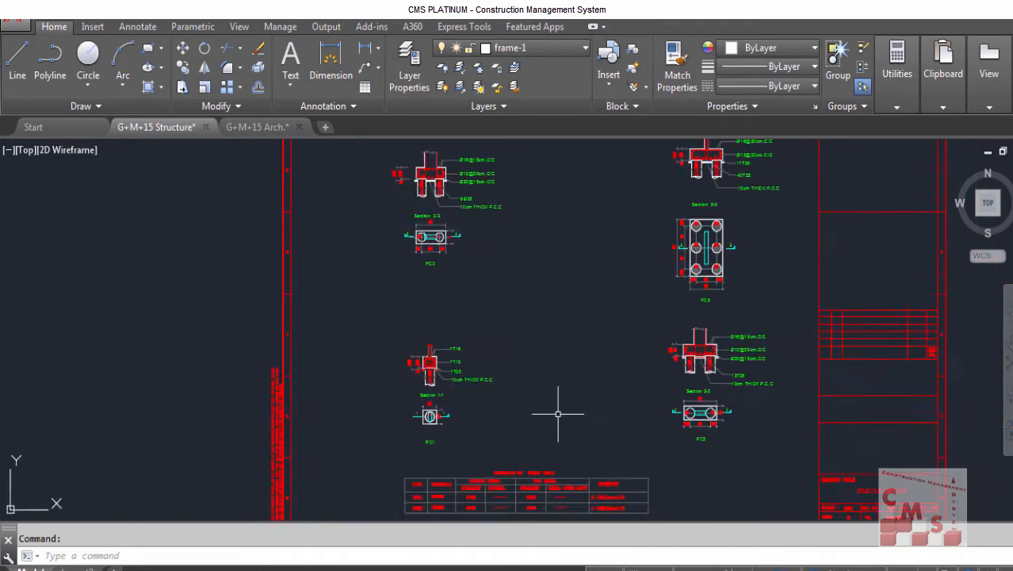
scroll(618, 276, up, 4)
scroll(630, 252, down, 3)
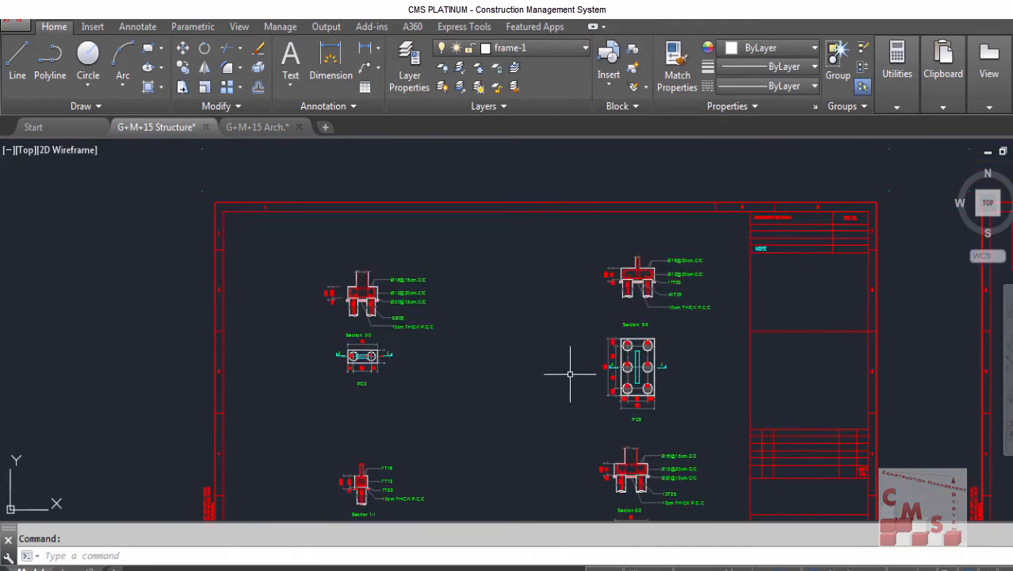
scroll(568, 366, down, 3)
scroll(480, 226, up, 5)
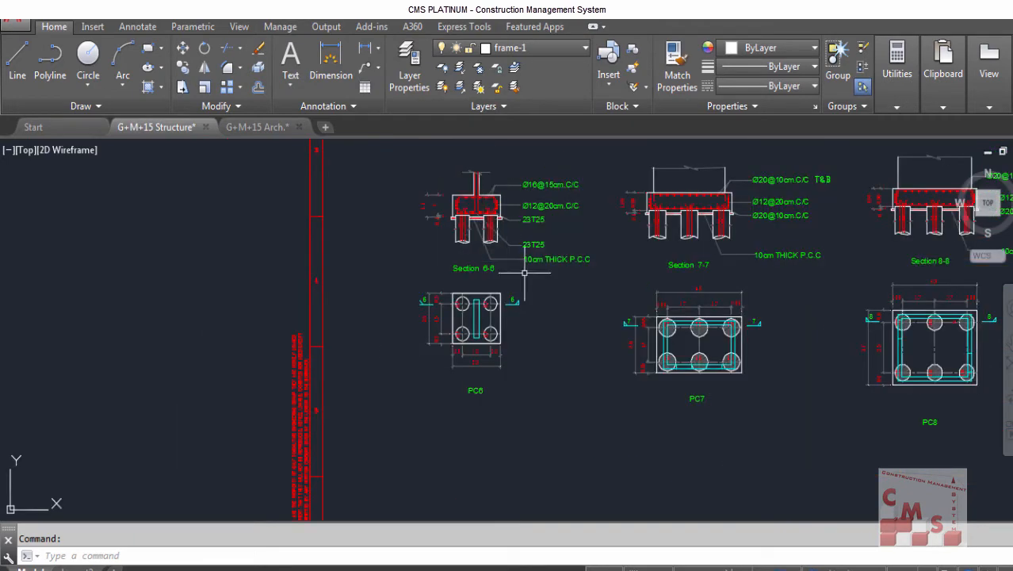
scroll(550, 237, down, 5)
Step: Examine pile cap PC1's plan dimensions and the depth and reinforcement notes in Section 1-1
scroll(631, 428, up, 4)
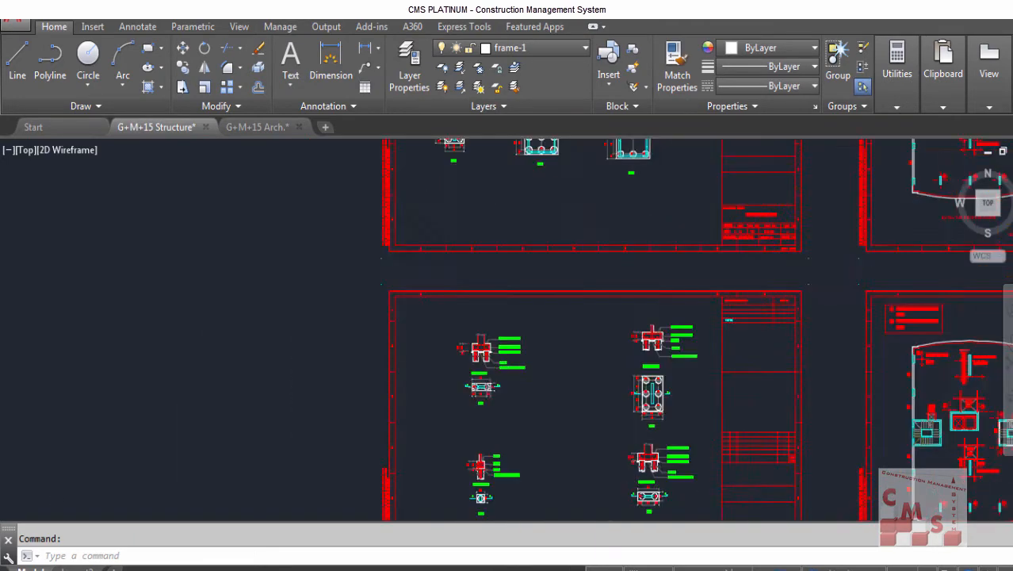
scroll(313, 421, up, 4)
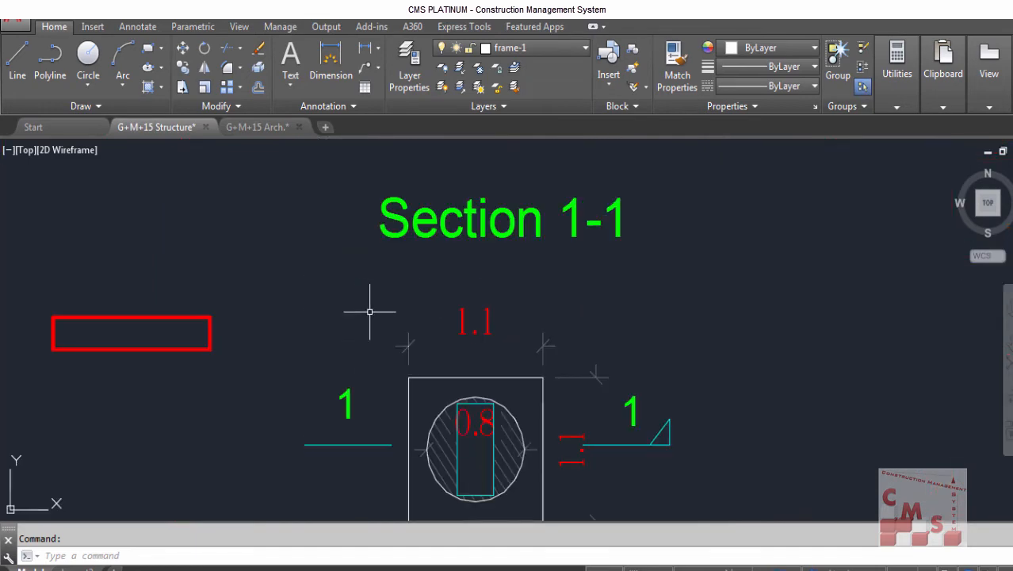
scroll(374, 309, down, 2)
scroll(525, 463, down, 2)
scroll(444, 221, up, 2)
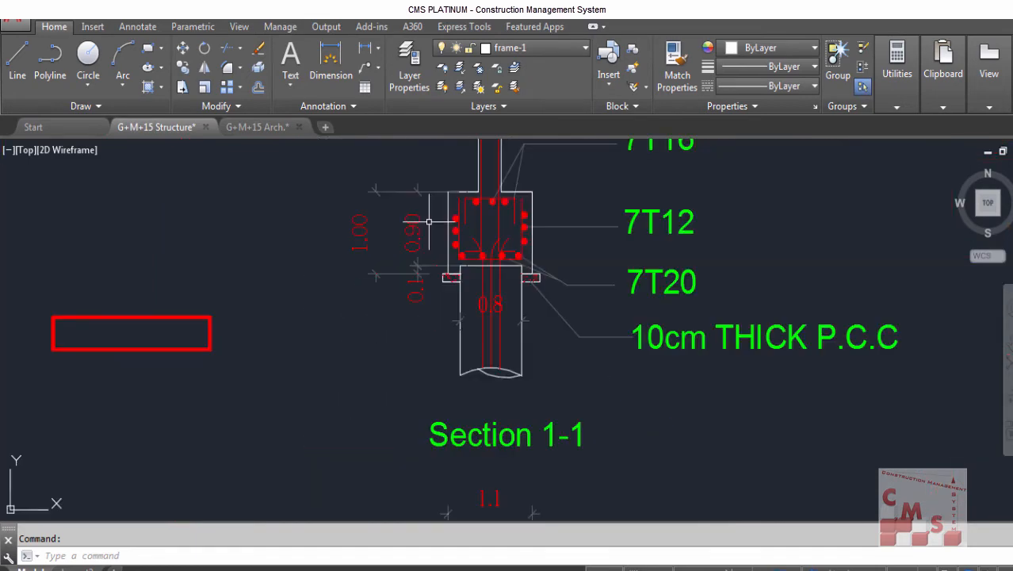
Step: Examine pile cap PC2's plan dimensions and the depth and reinforcement notes in Section 2-2
scroll(773, 374, down, 5)
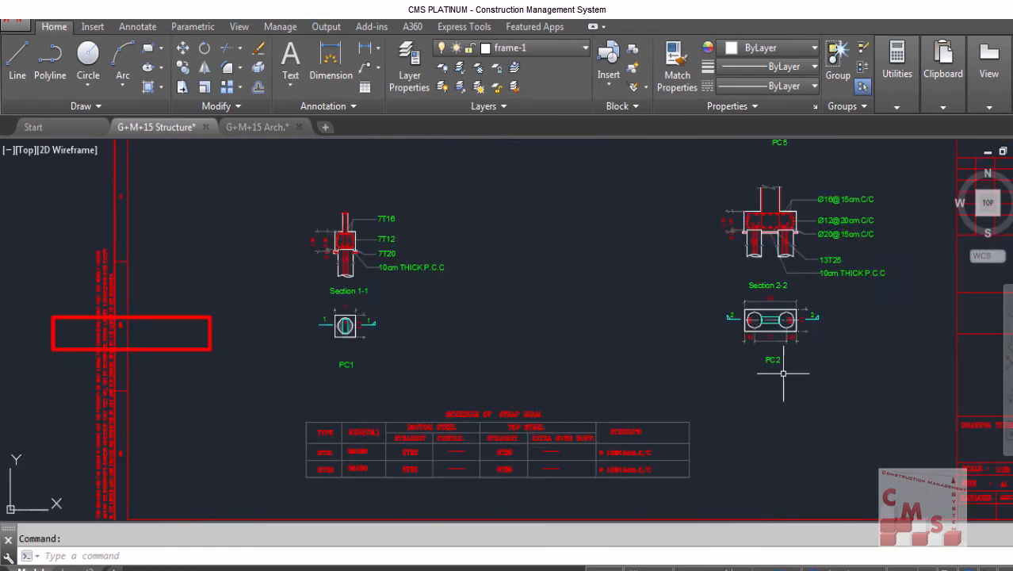
scroll(784, 343, up, 5)
scroll(769, 353, down, 1)
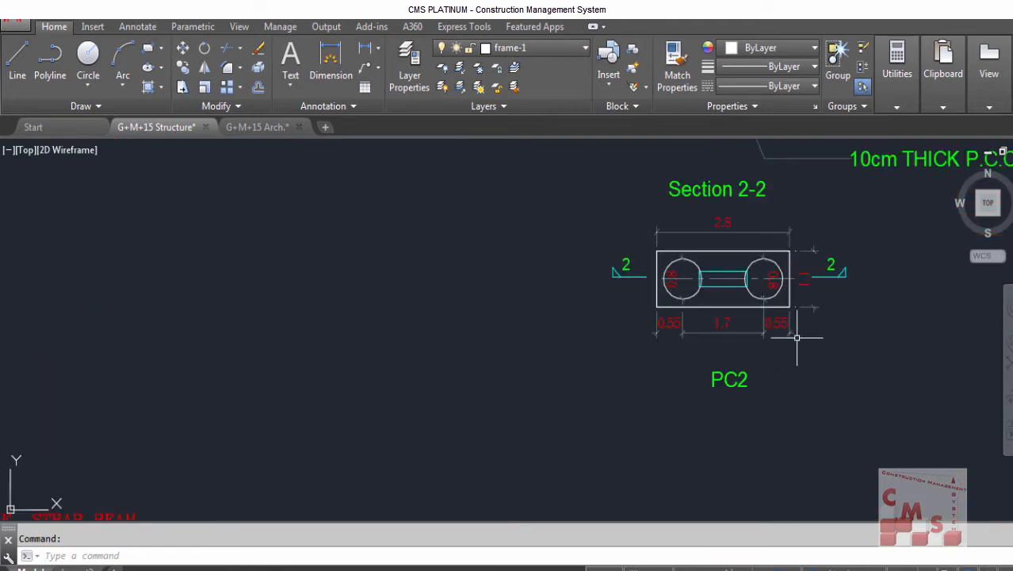
scroll(781, 389, down, 3)
scroll(773, 303, up, 3)
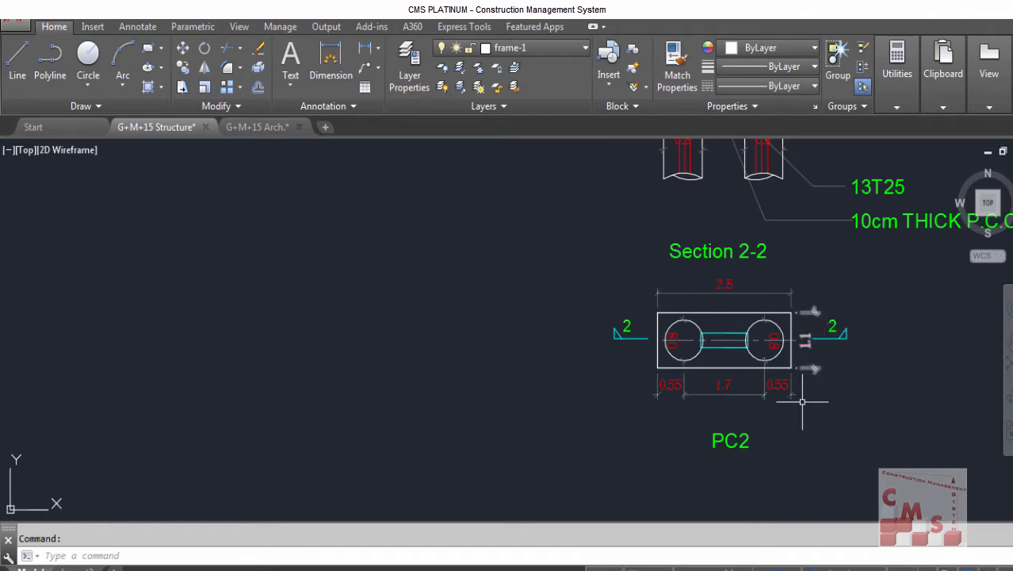
scroll(800, 396, down, 3)
scroll(685, 238, up, 4)
scroll(689, 197, down, 3)
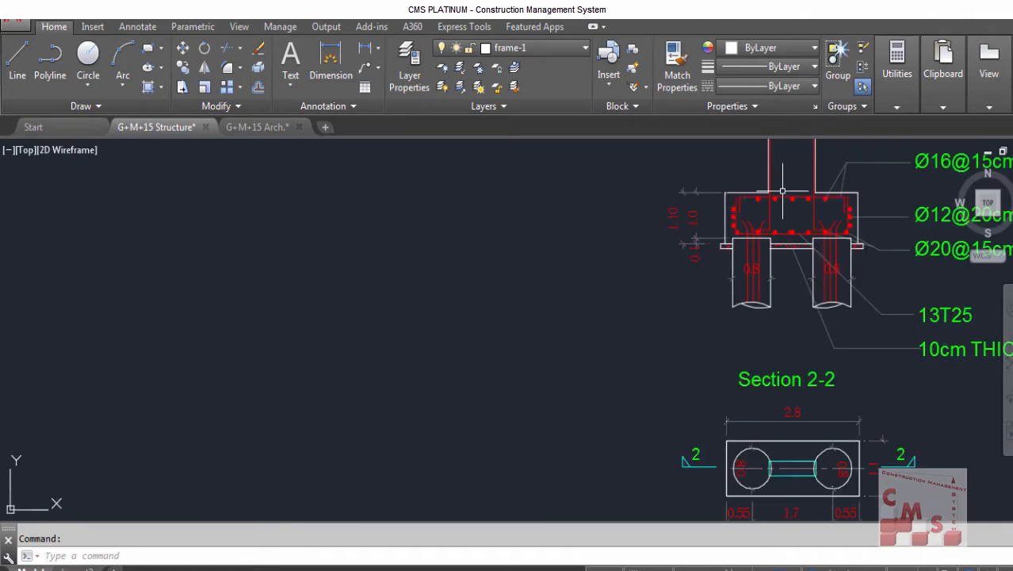
scroll(682, 200, up, 3)
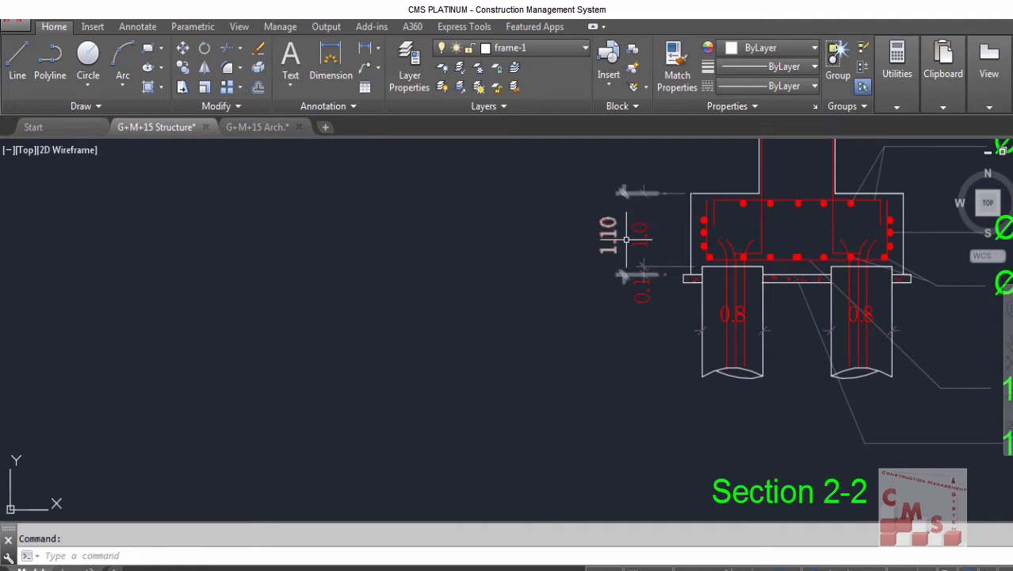
Step: Examine pile cap PC3's plan dimensions and the depth and reinforcement in Section 3-3
scroll(629, 330, down, 5)
scroll(468, 207, up, 6)
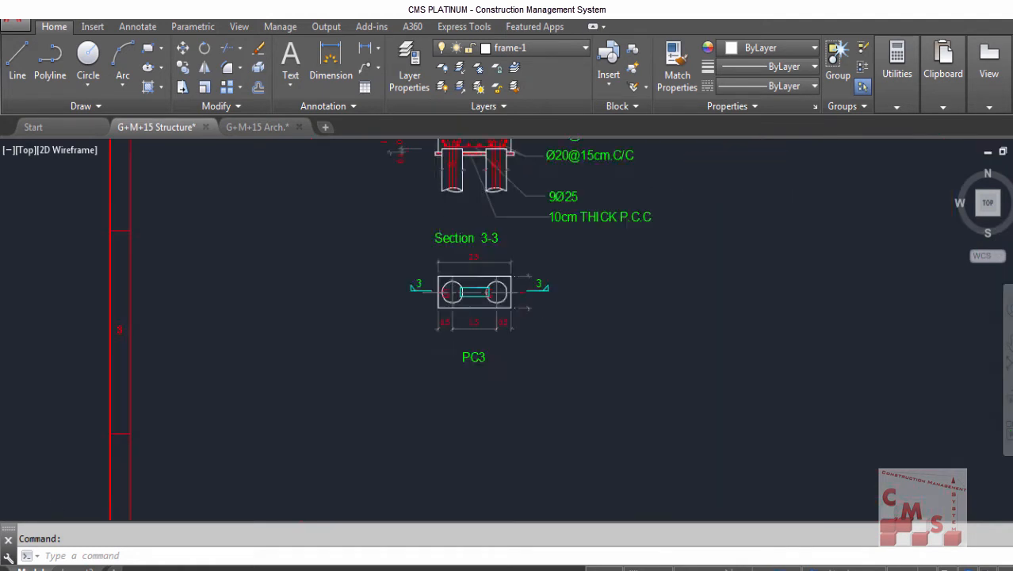
scroll(551, 387, up, 2)
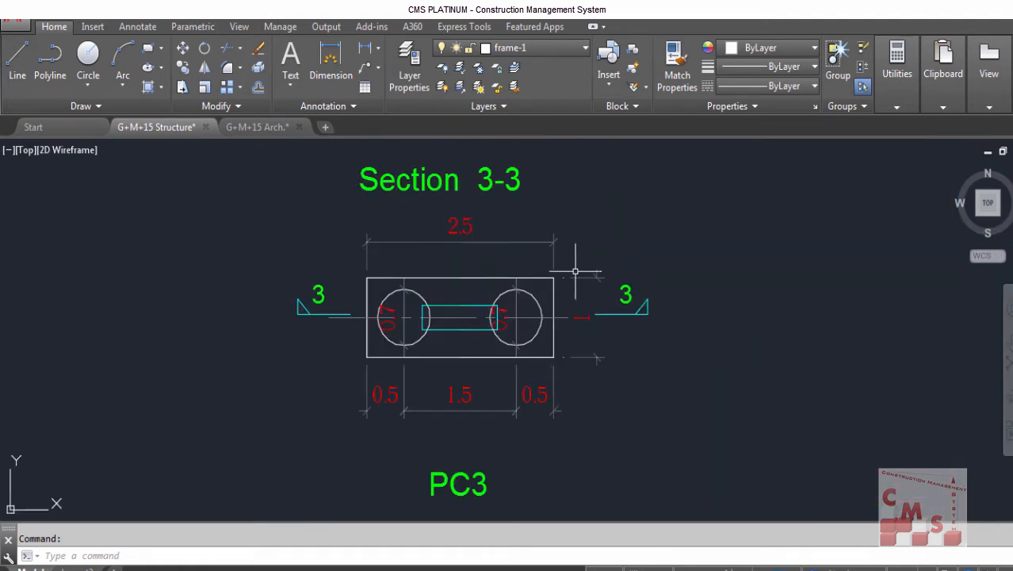
scroll(571, 357, down, 4)
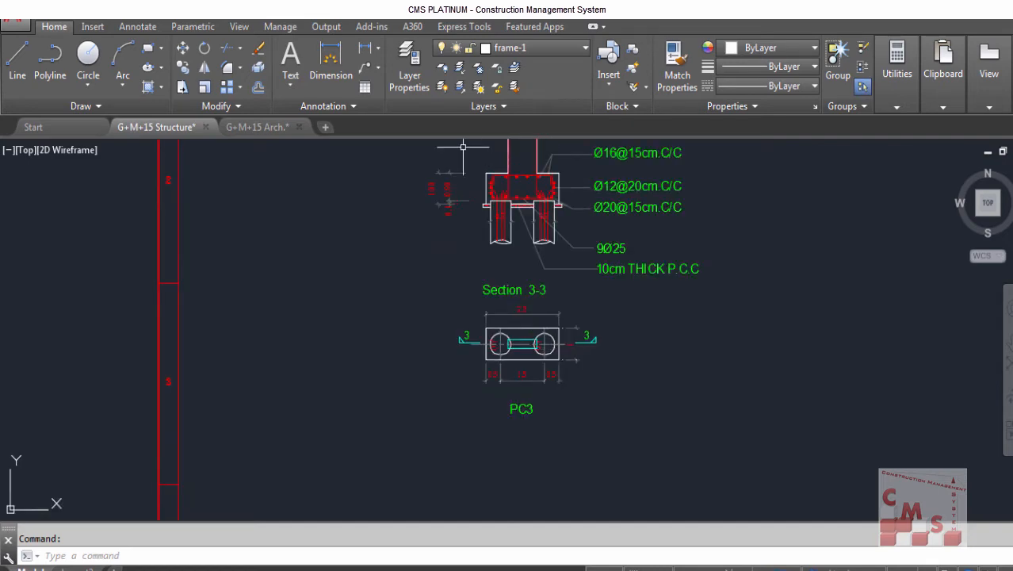
scroll(463, 152, up, 5)
scroll(273, 315, down, 5)
Step: Examine pile cap PC5's plan and Section 5-5, and look over the PC6, PC7 and PC8 details
scroll(273, 315, down, 2)
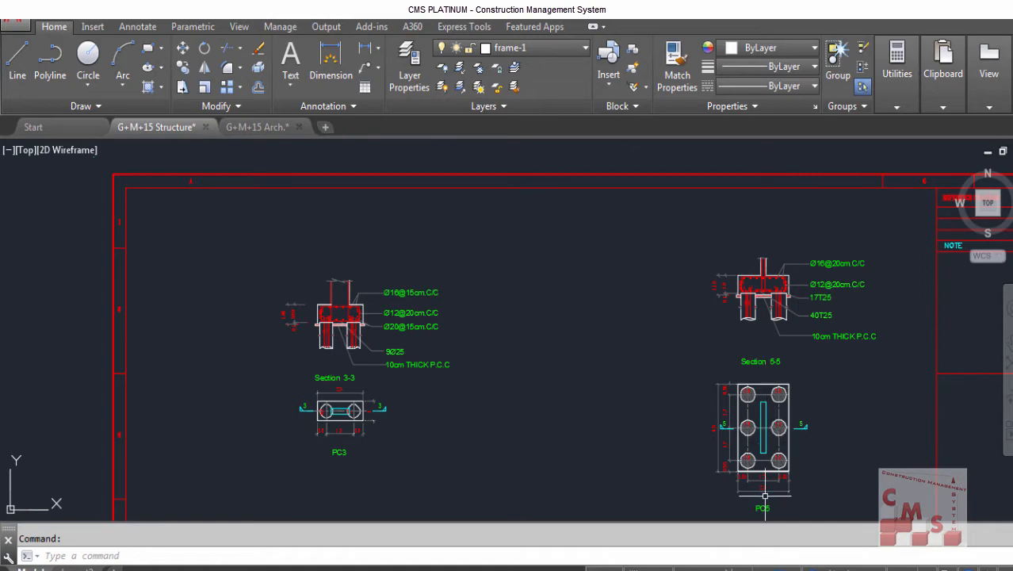
scroll(755, 507, up, 2)
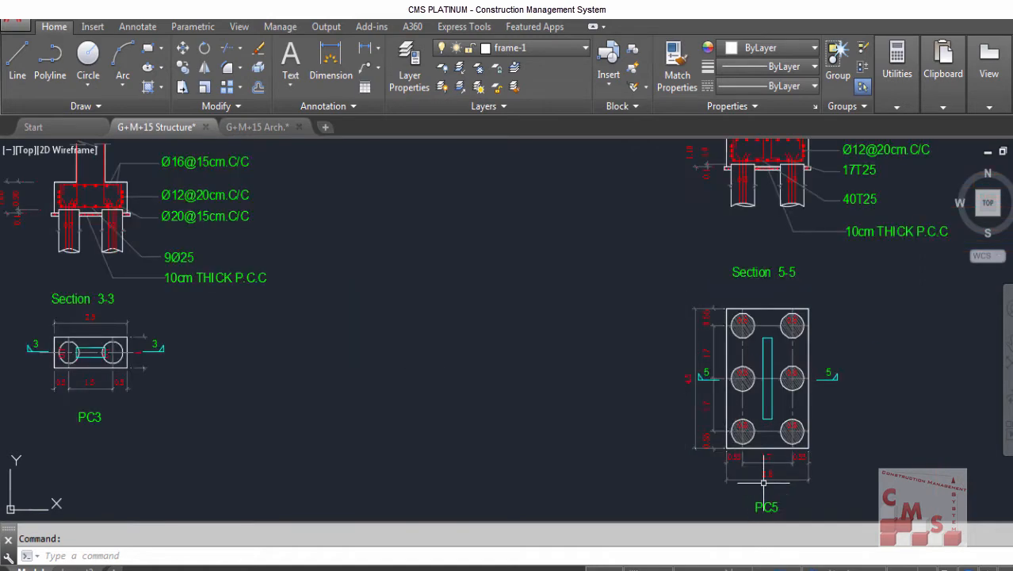
scroll(766, 479, up, 2)
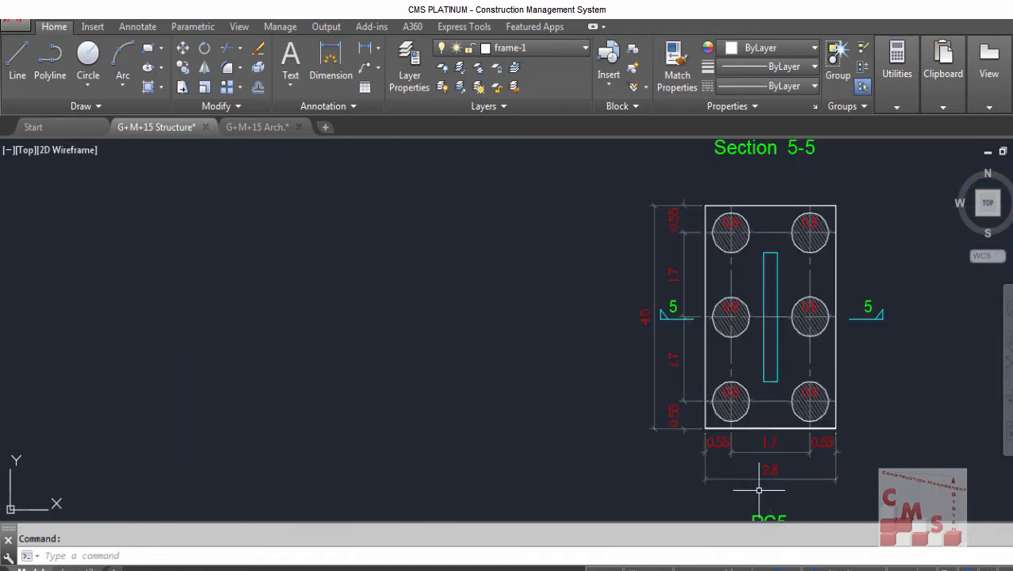
scroll(766, 480, down, 3)
scroll(725, 259, up, 3)
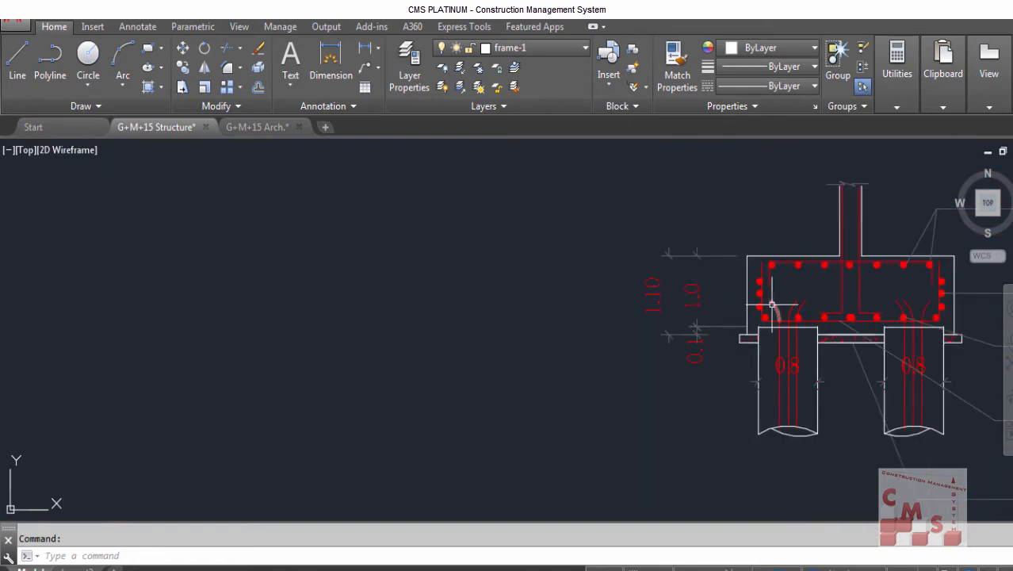
scroll(602, 372, down, 2)
scroll(631, 373, down, 4)
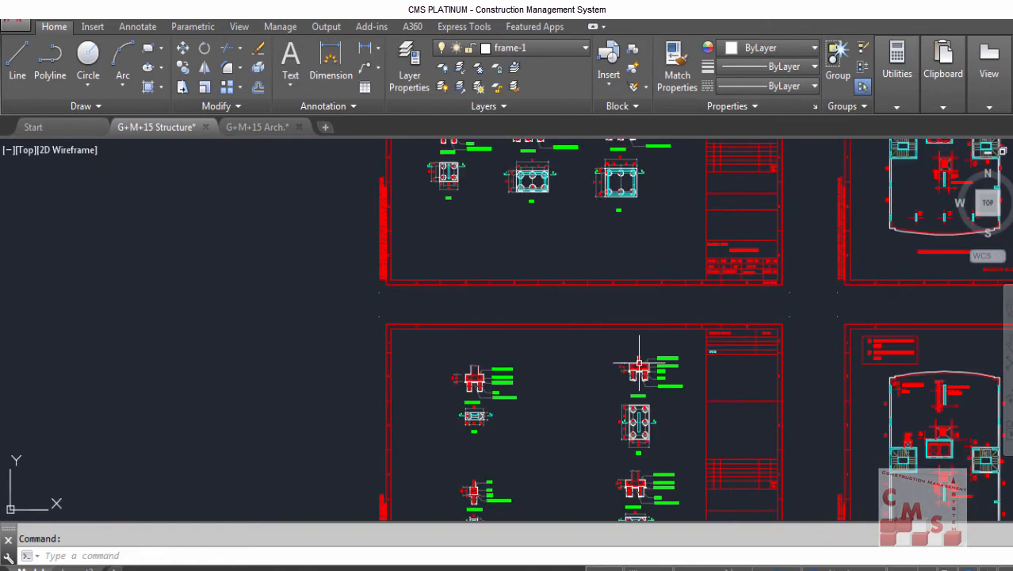
scroll(577, 271, up, 2)
scroll(547, 460, up, 4)
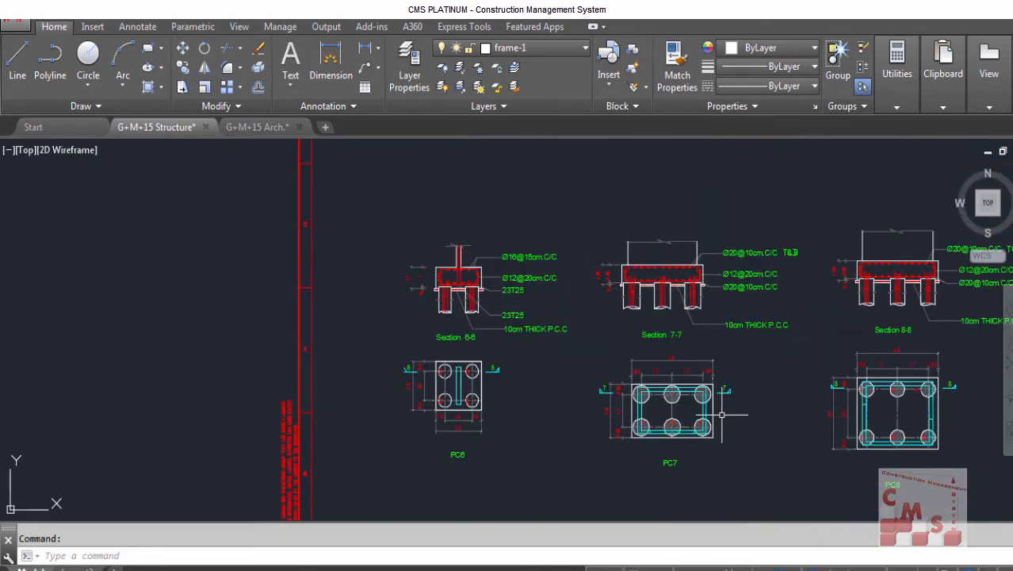
Step: Switch back to the Foundations sheet in Excel and review the size and rebar columns of the PC1 row
key(alt+Tab)
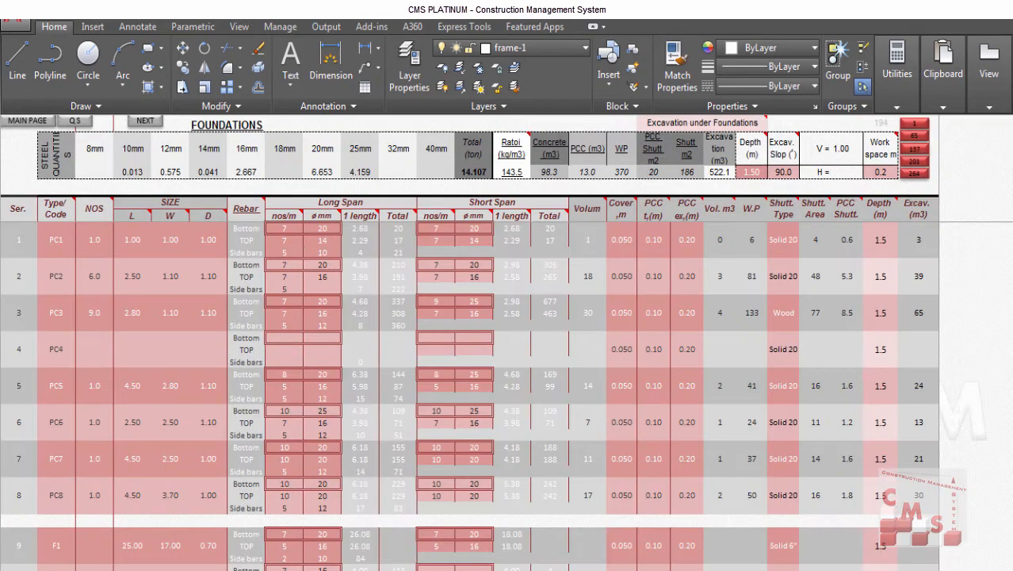
click(141, 240)
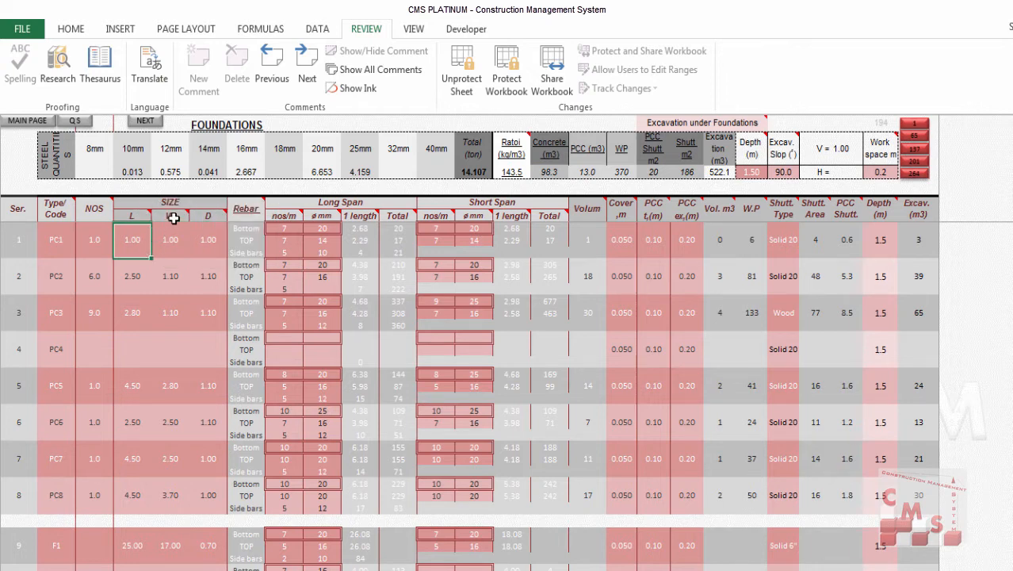
mouse_move(208, 217)
click(303, 569)
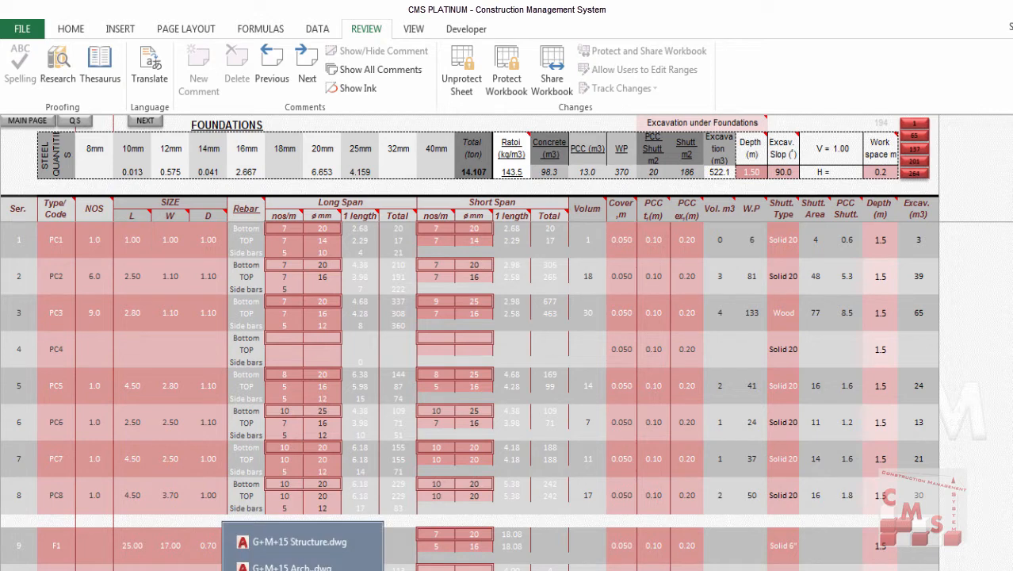
click(303, 206)
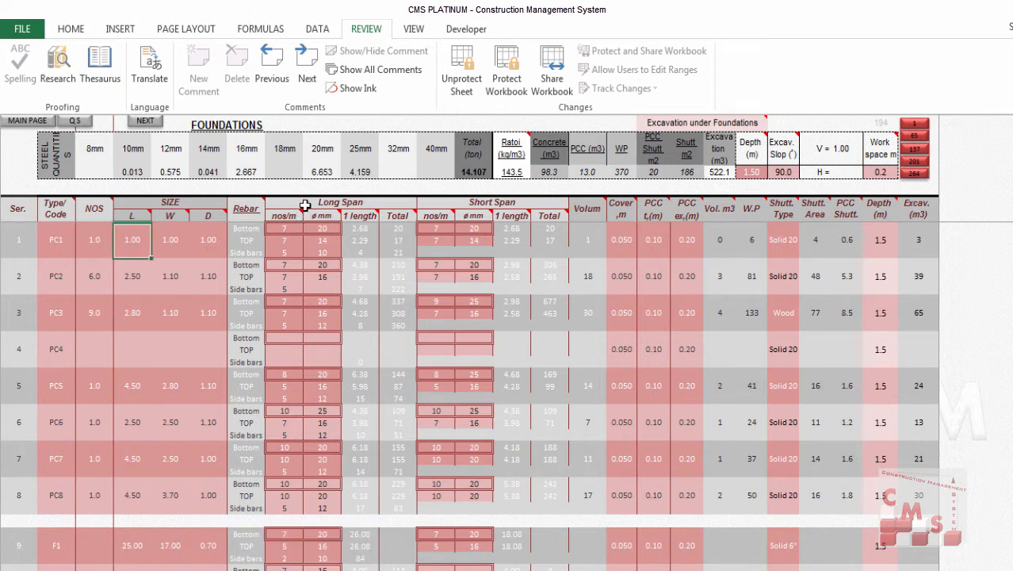
click(250, 208)
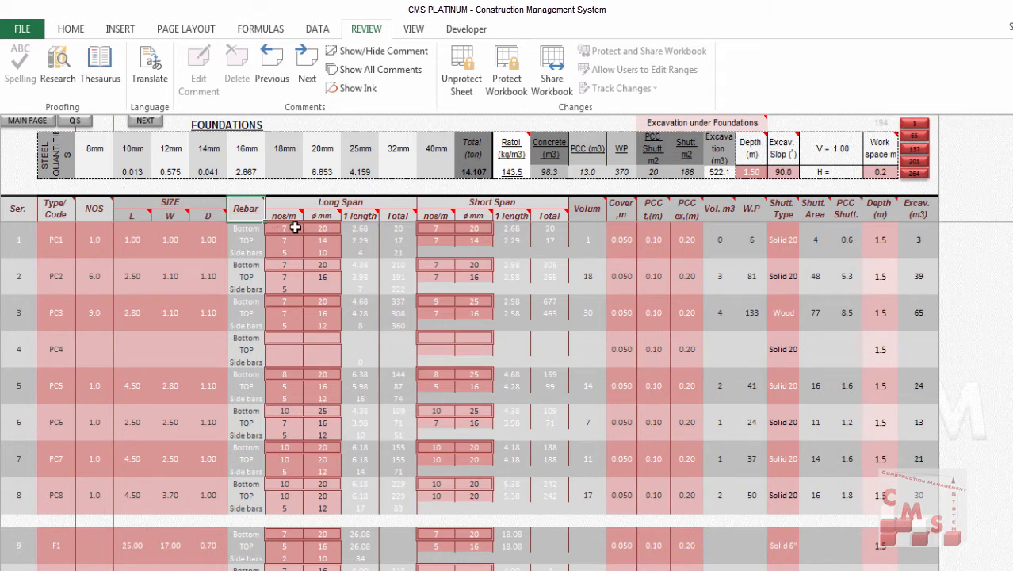
Step: Review the bar count and the available bar diameters for PC1's long-span bottom rebar
click(320, 230)
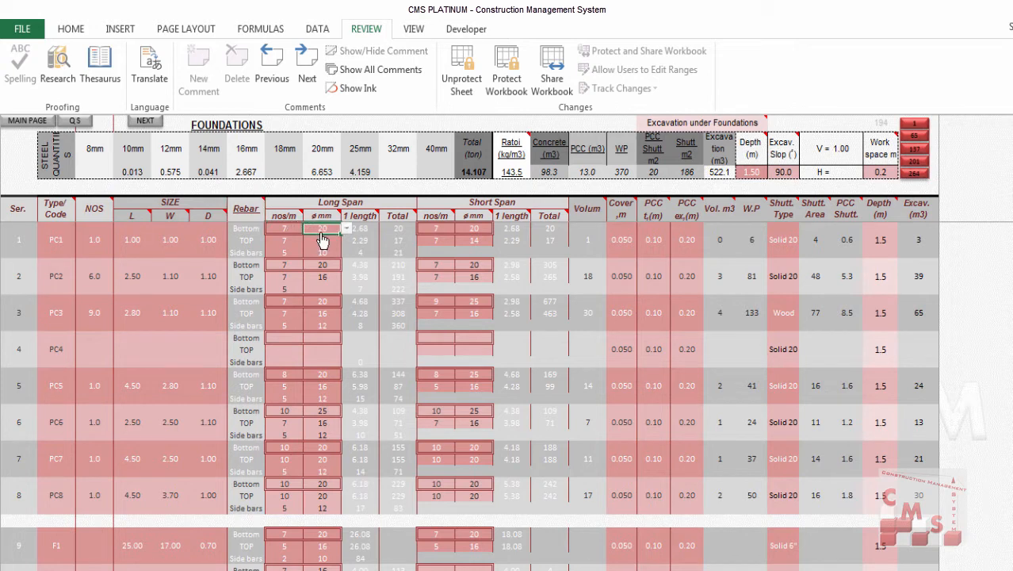
click(346, 228)
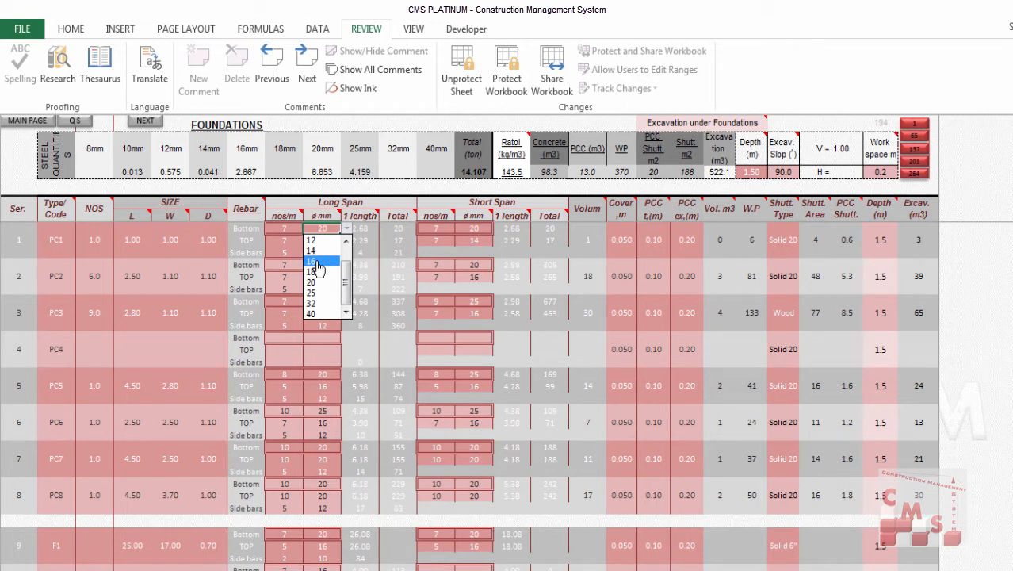
click(288, 228)
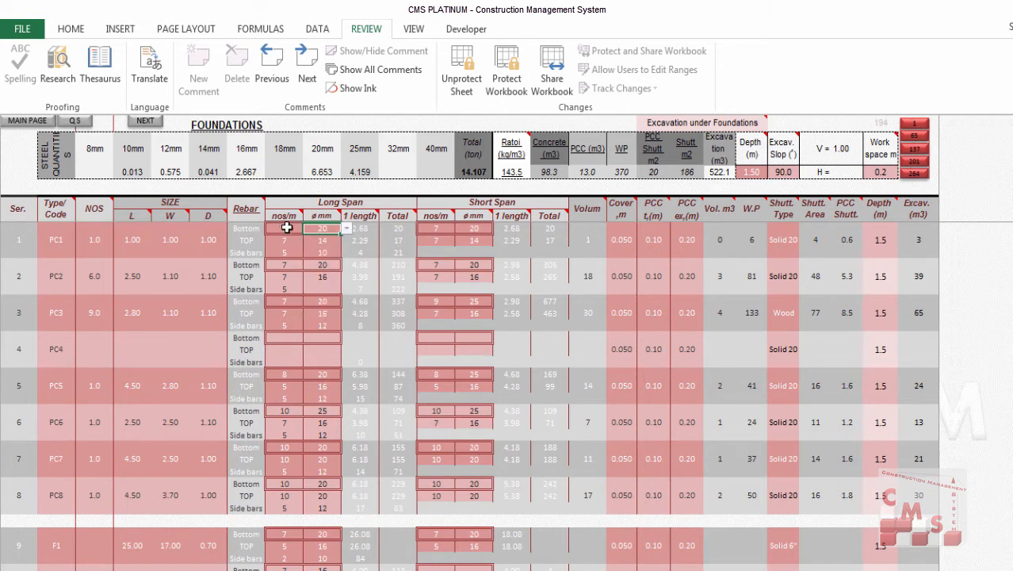
click(323, 240)
click(323, 228)
click(347, 228)
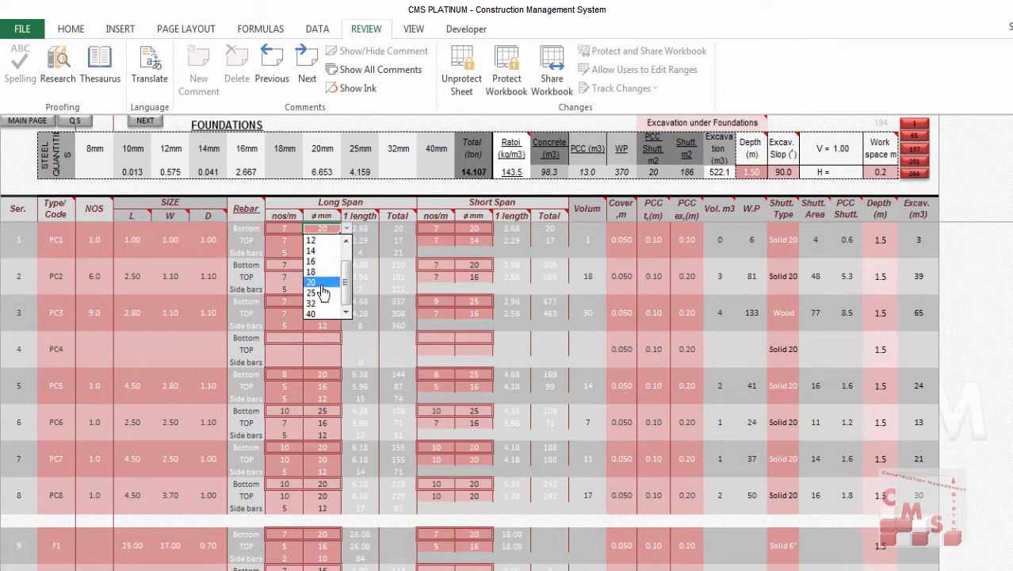
click(283, 233)
click(283, 228)
click(314, 228)
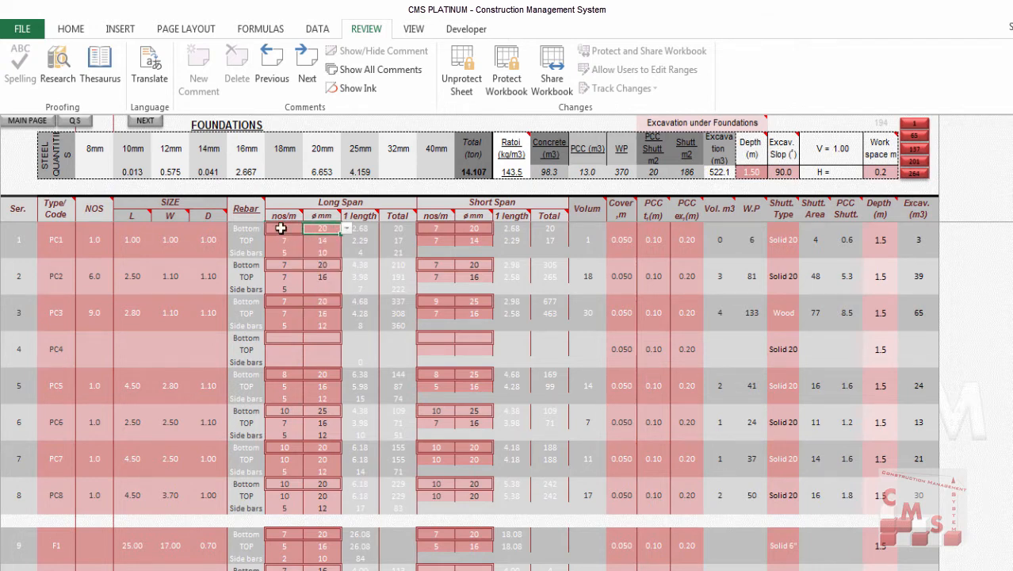
Step: In the rebar size row on the Structure Works page, change the 12 mm size to 13 and the 25 mm size to 22
click(73, 121)
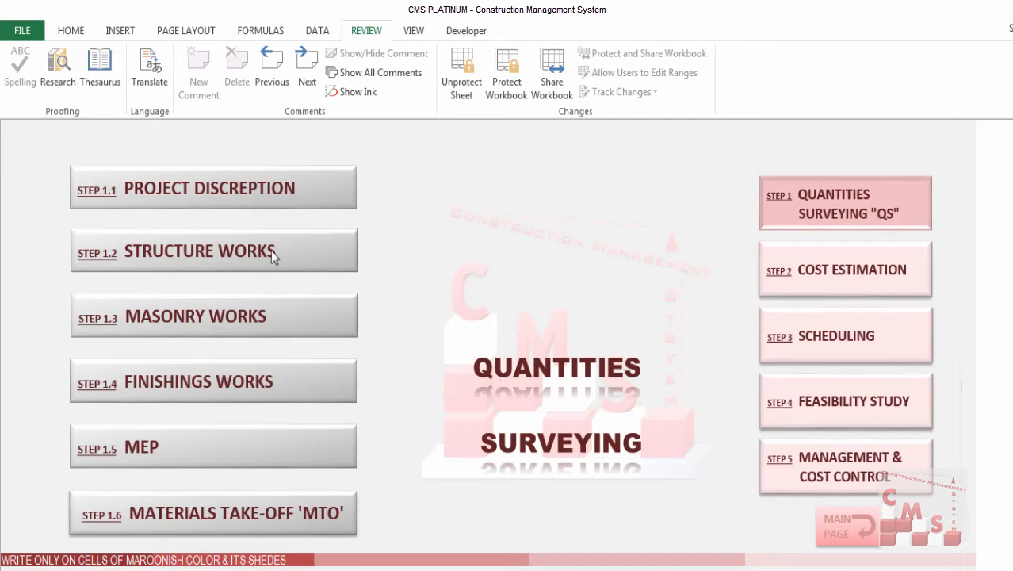
click(270, 250)
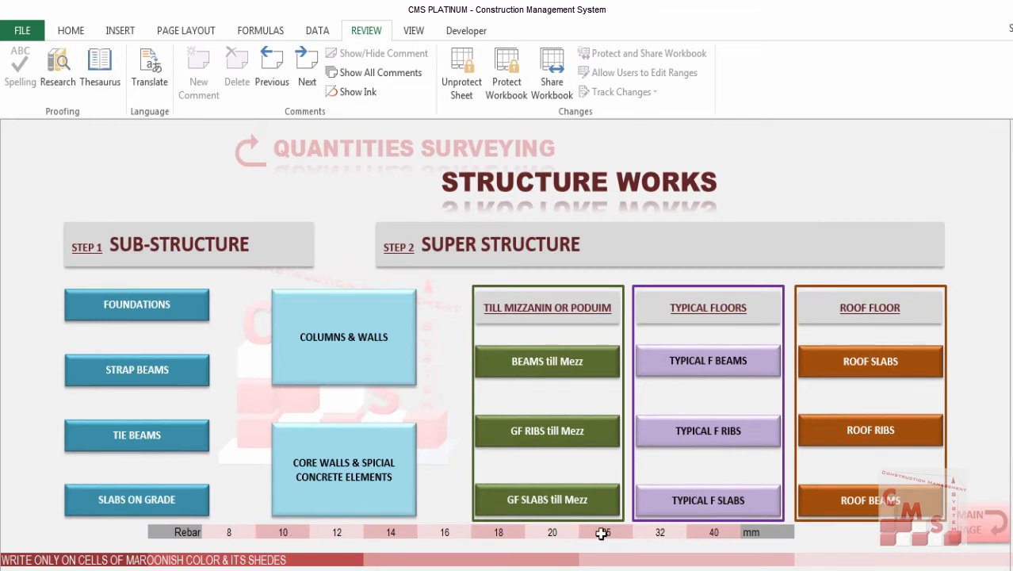
click(352, 533)
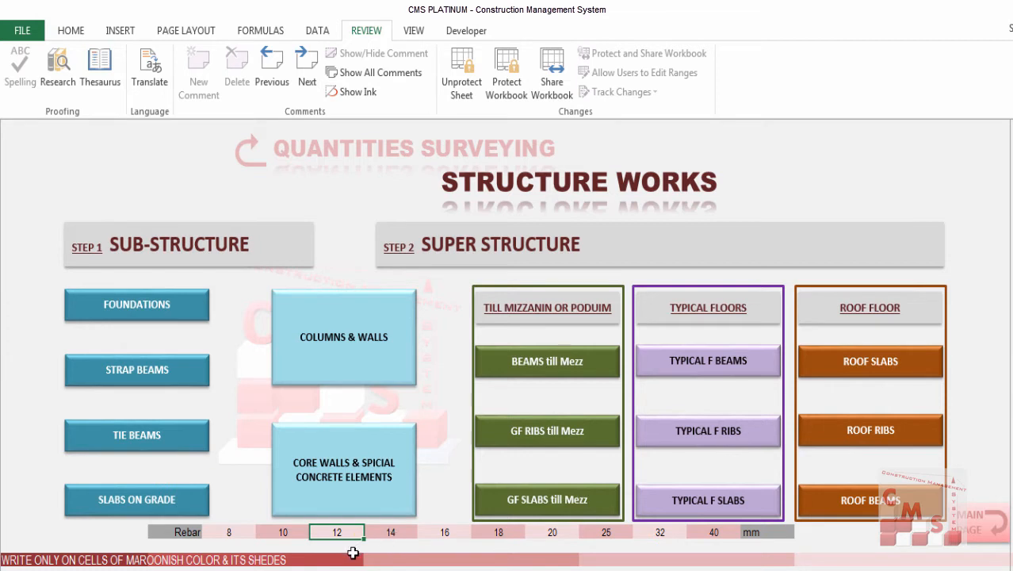
text(13)
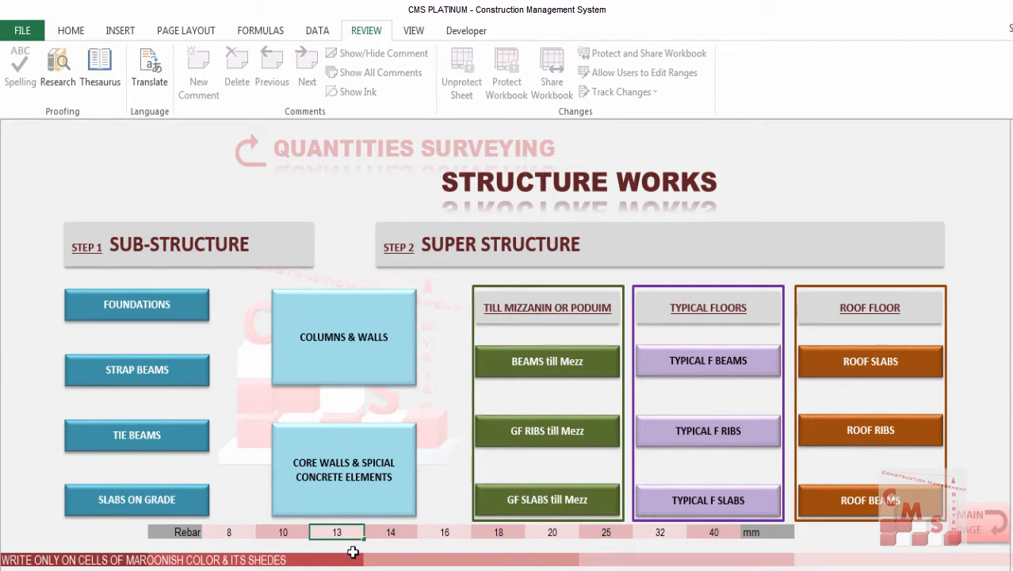
click(607, 533)
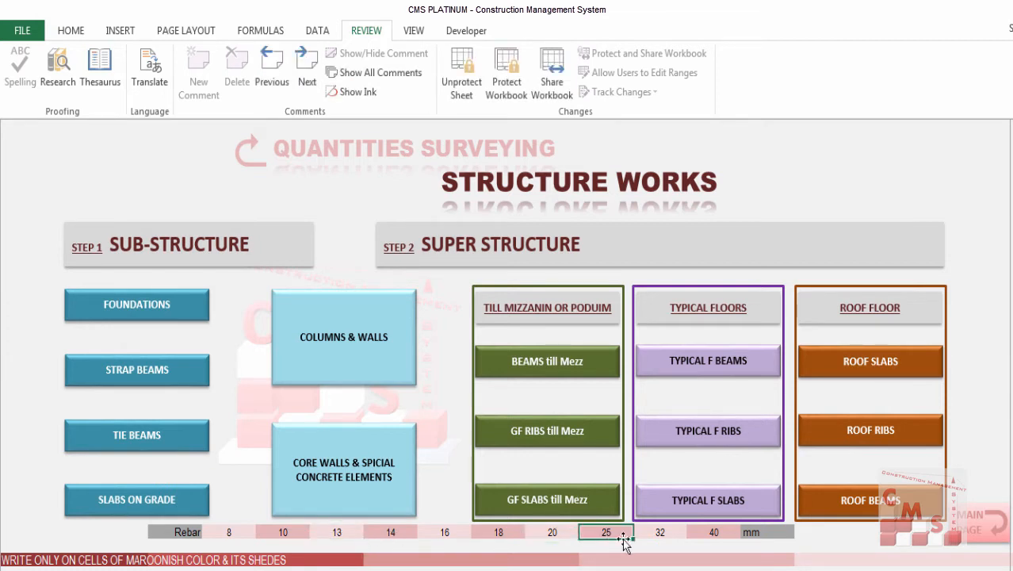
text(2)
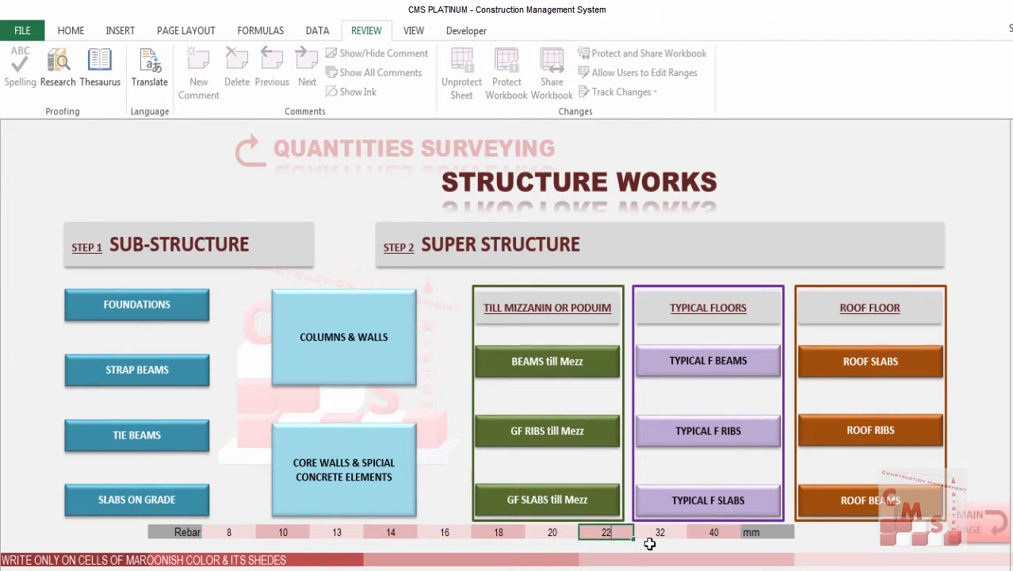
key(Return)
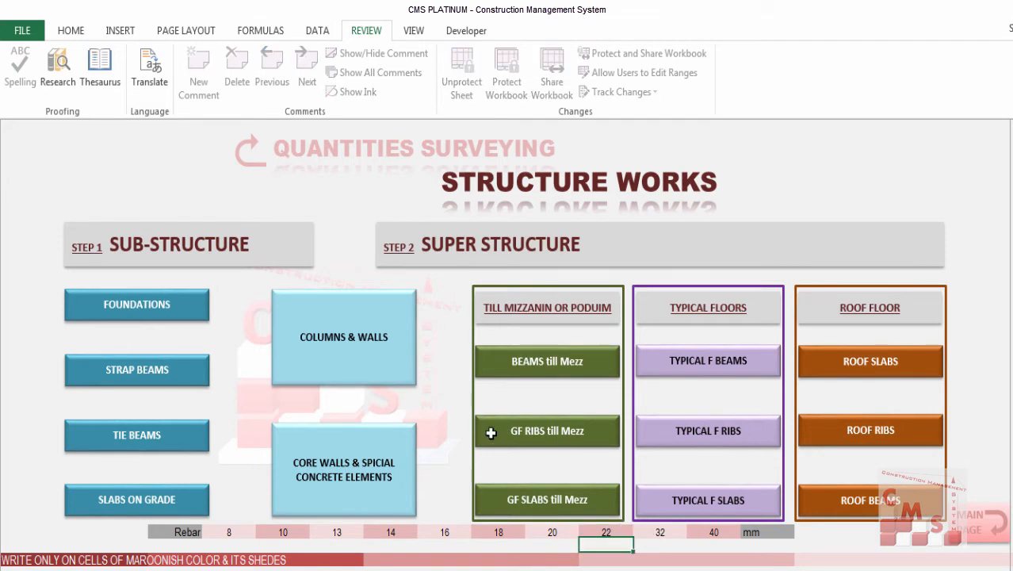
Step: Open the Foundations sheet and try 13 mm and 22 mm as PC1's long-span bottom bar diameter
click(182, 305)
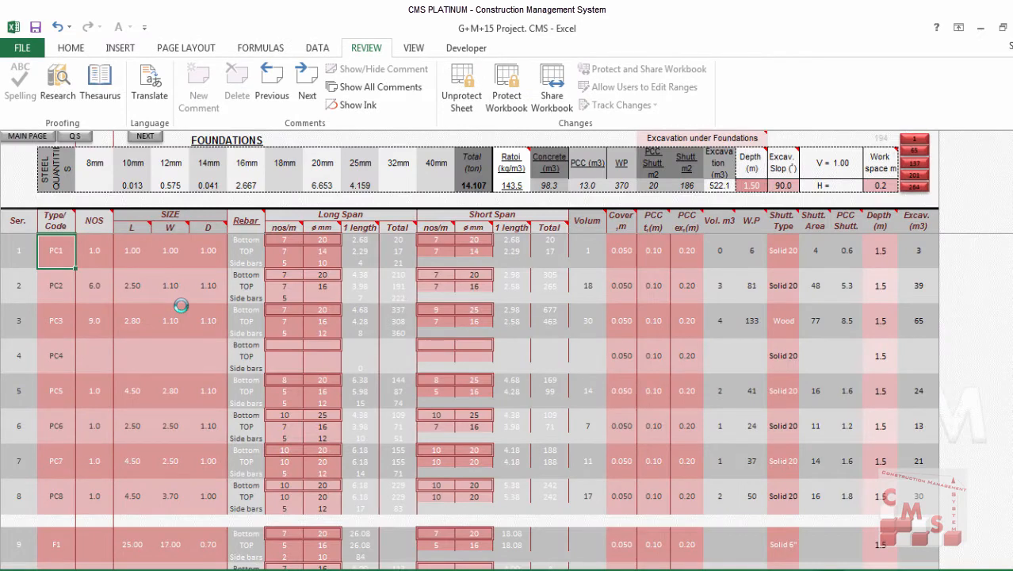
click(346, 161)
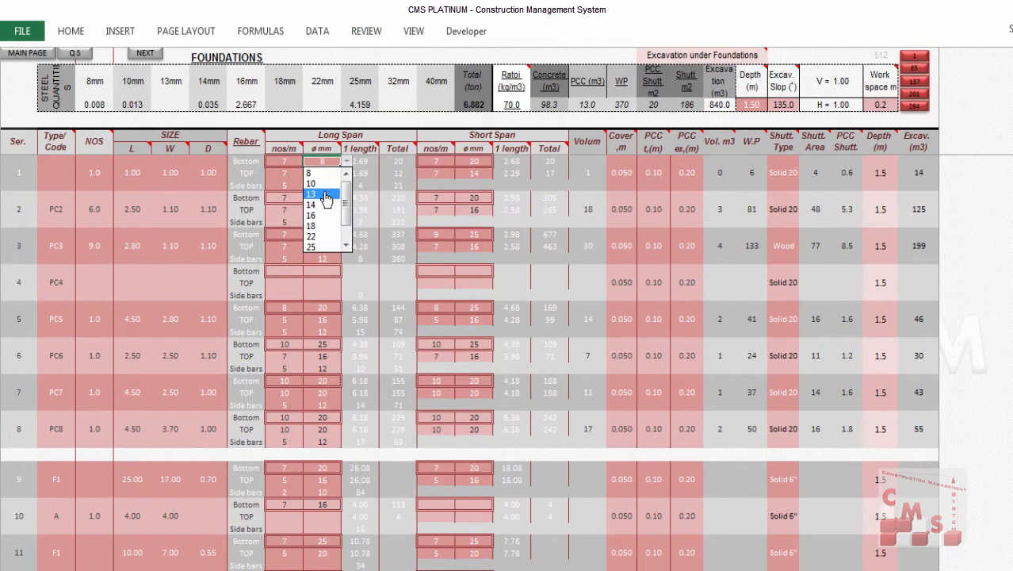
click(327, 194)
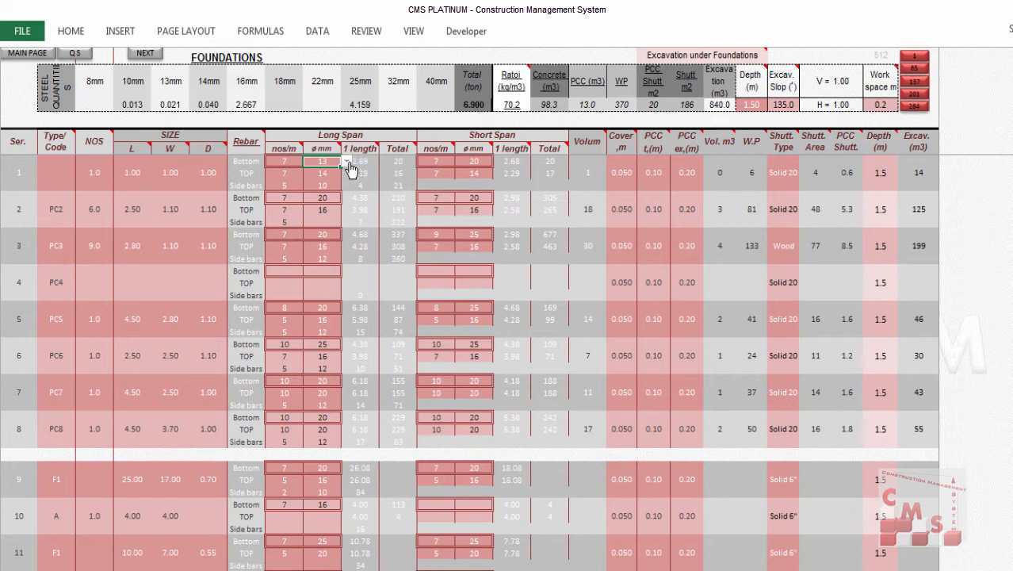
click(347, 162)
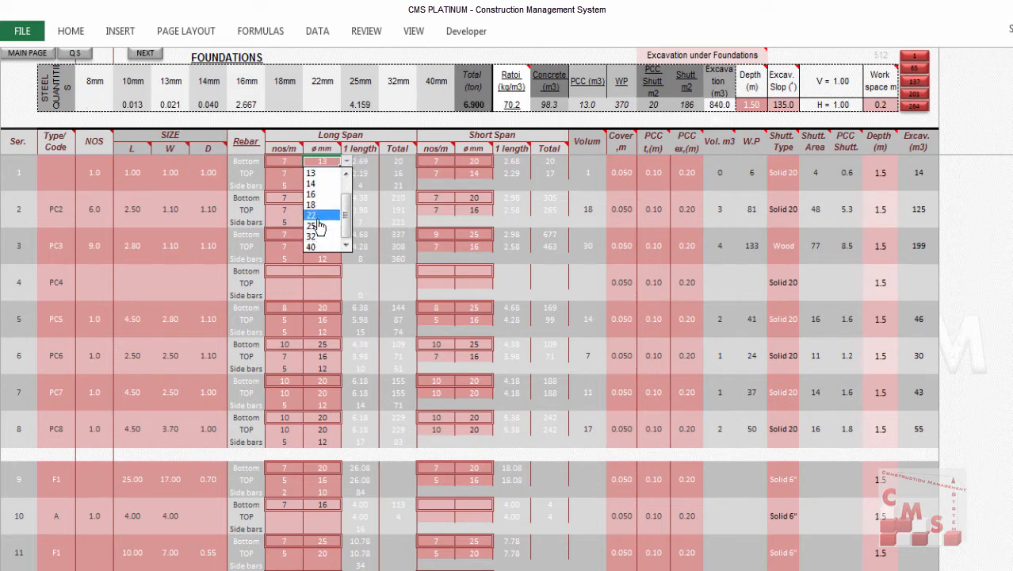
click(343, 214)
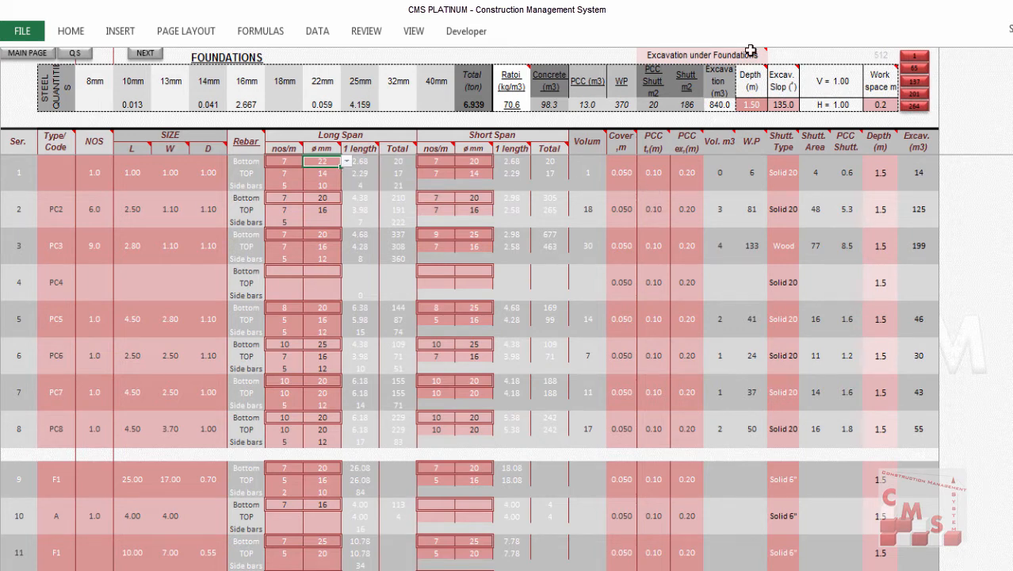
Step: Switch to the AutoCAD structure drawing and examine the dimensions and rebar callouts of PC1's Section 1-1 and plan
click(987, 21)
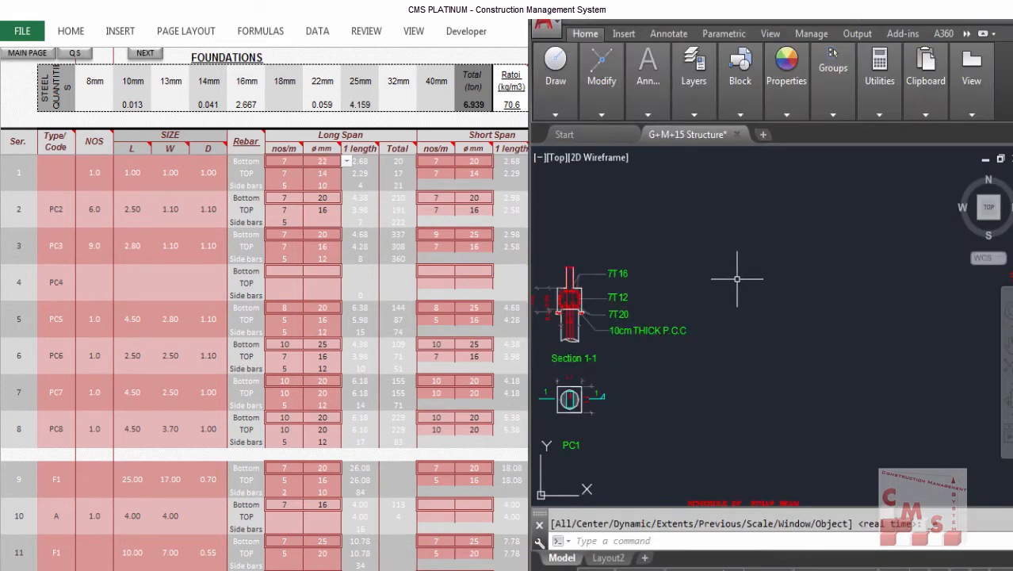
scroll(702, 282, down, 2)
scroll(614, 287, up, 3)
scroll(714, 285, up, 2)
scroll(733, 286, down, 2)
scroll(681, 285, up, 2)
drag(855, 268, 911, 238)
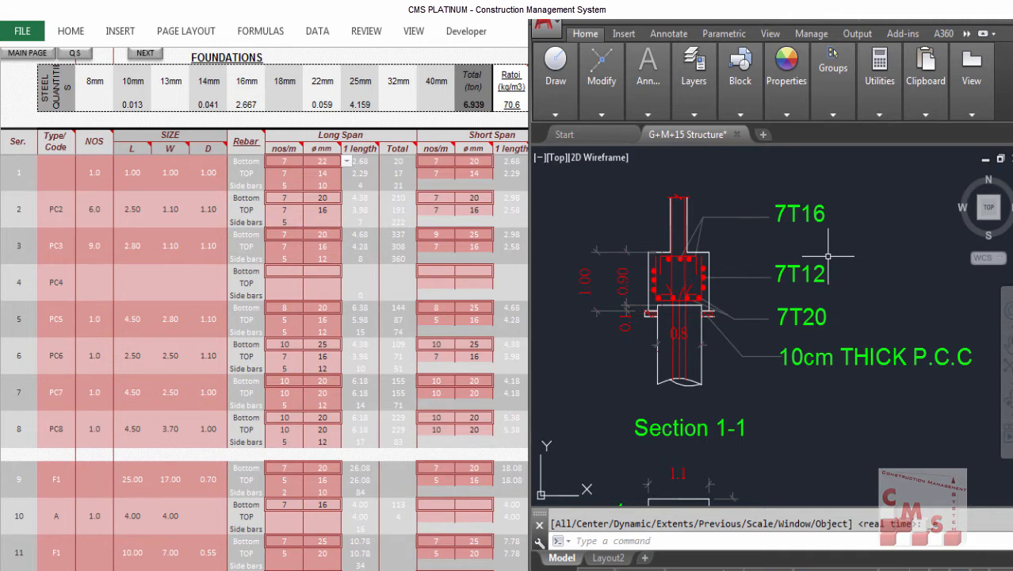
scroll(827, 256, down, 3)
scroll(710, 265, up, 3)
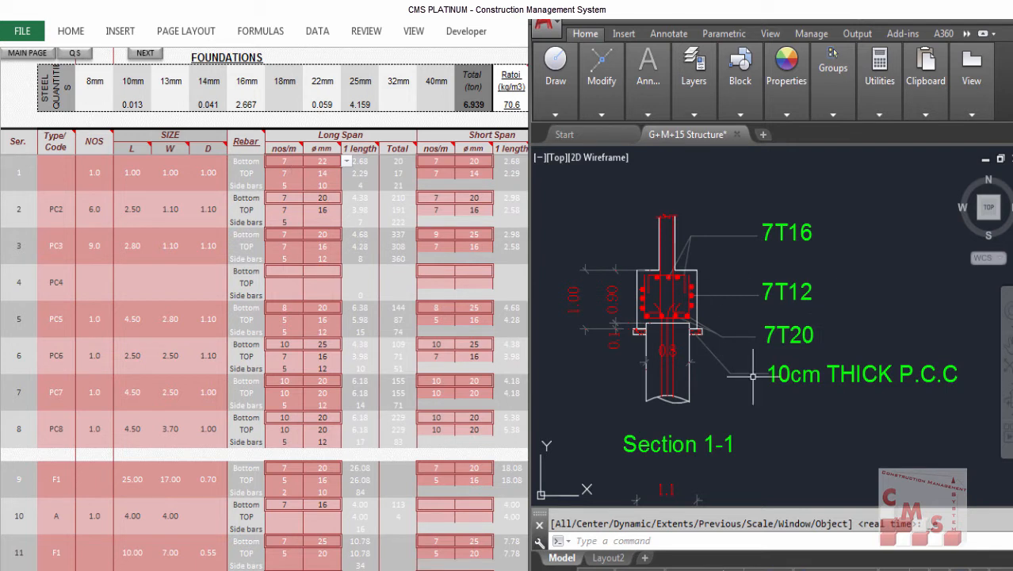
drag(745, 370, 751, 282)
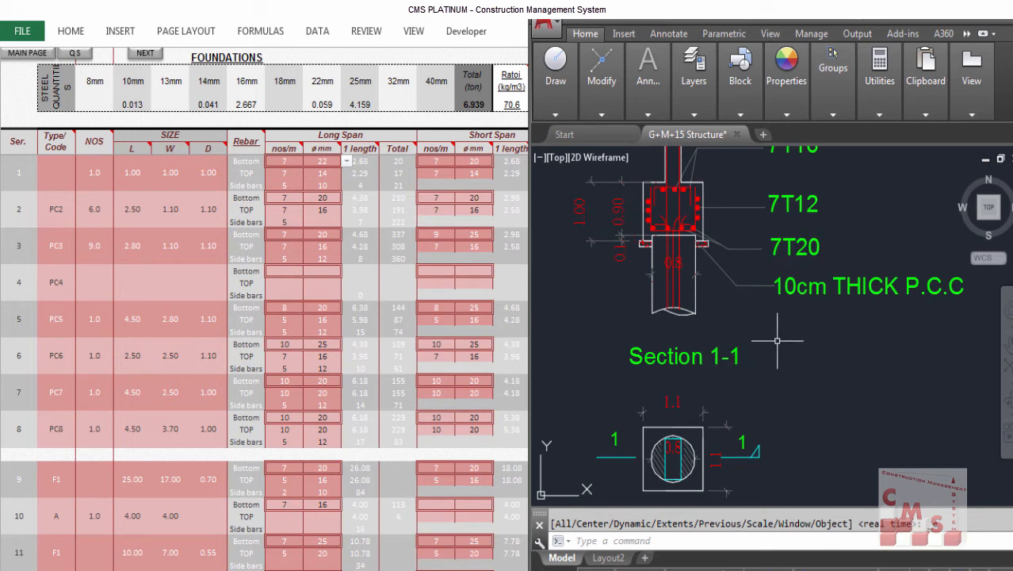
Step: In the Foundations sheet, set the diameter of PC1's long-span bottom rebar to 20
click(285, 161)
click(284, 161)
click(321, 161)
click(347, 161)
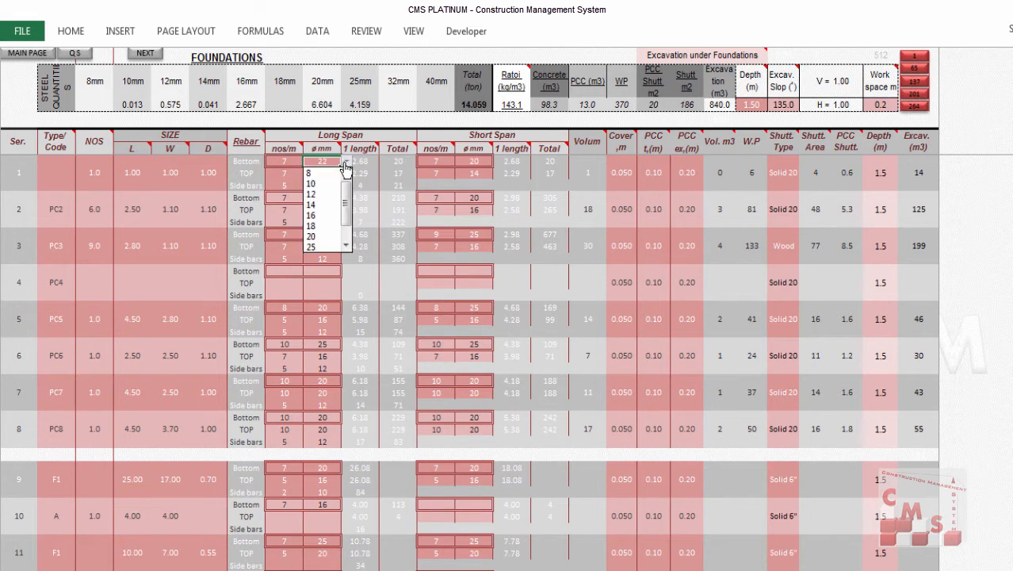
click(316, 236)
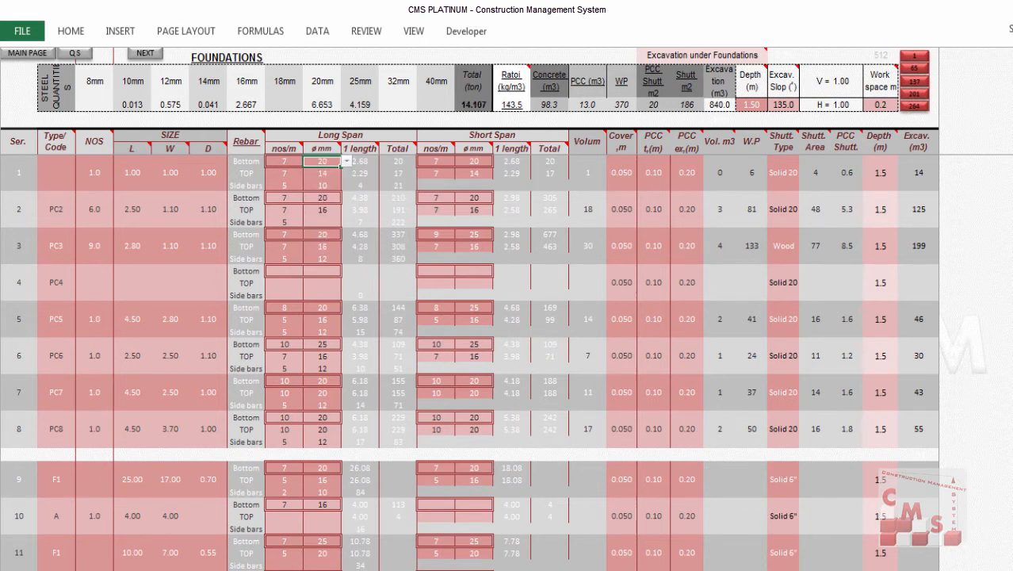
Step: Examine the bottom bars in PC1's Section 1-1 and compare them with its long-span and short-span bottom rebar entries in the sheet
key(alt+Tab)
drag(736, 310, 704, 372)
scroll(678, 299, up, 8)
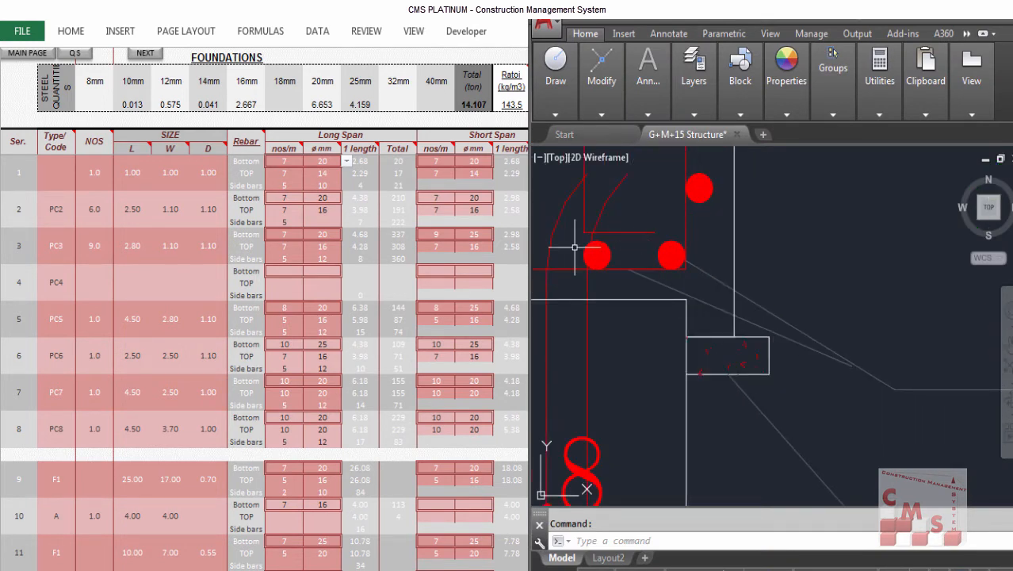
scroll(626, 258, down, 3)
scroll(624, 261, down, 2)
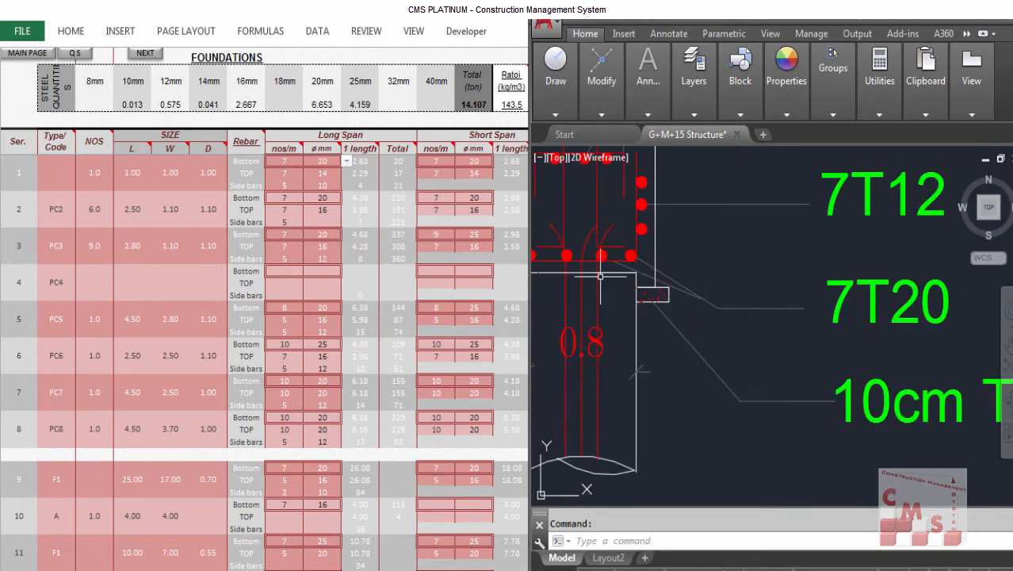
mouse_move(830, 336)
mouse_down()
mouse_move(854, 407)
mouse_move(850, 441)
mouse_up()
drag(663, 399, 684, 372)
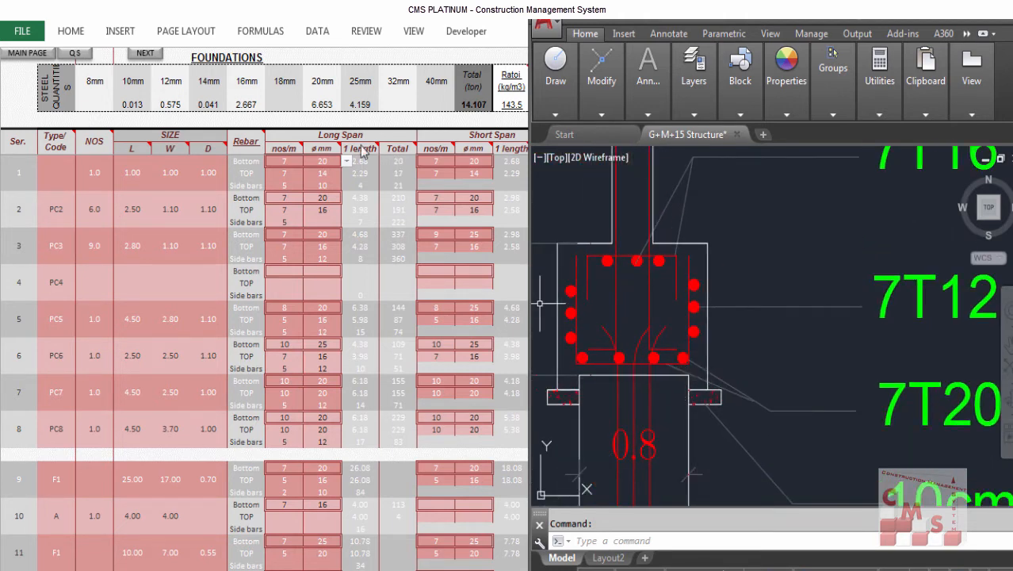
click(325, 161)
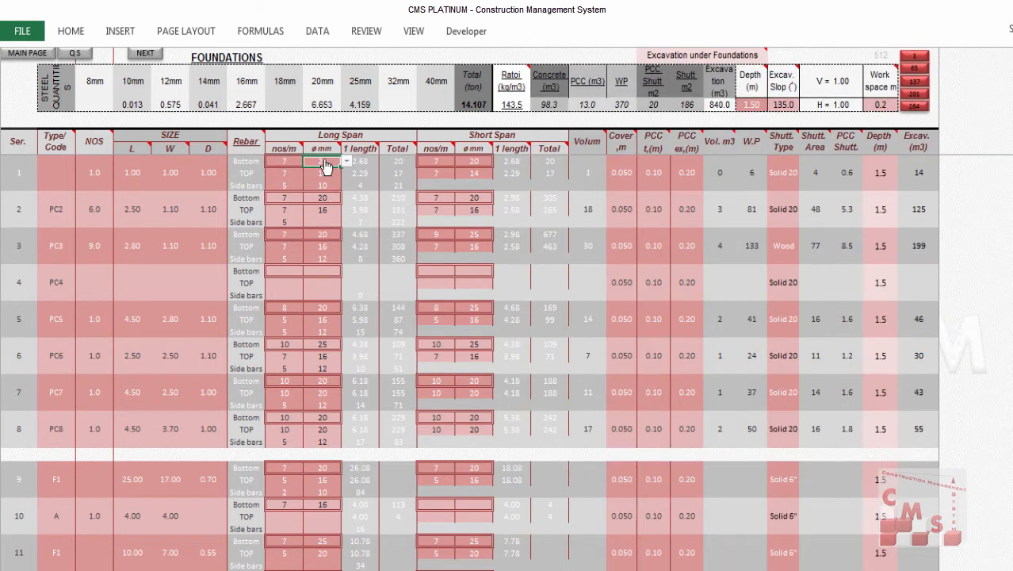
click(471, 162)
Step: Following the 7T16 callout in Section 1-1, set PC1's top rebar diameter to 16 for both the long span and the short span
key(alt+Tab)
mouse_move(840, 297)
mouse_down()
mouse_move(816, 386)
mouse_move(828, 390)
mouse_up()
drag(862, 293, 838, 316)
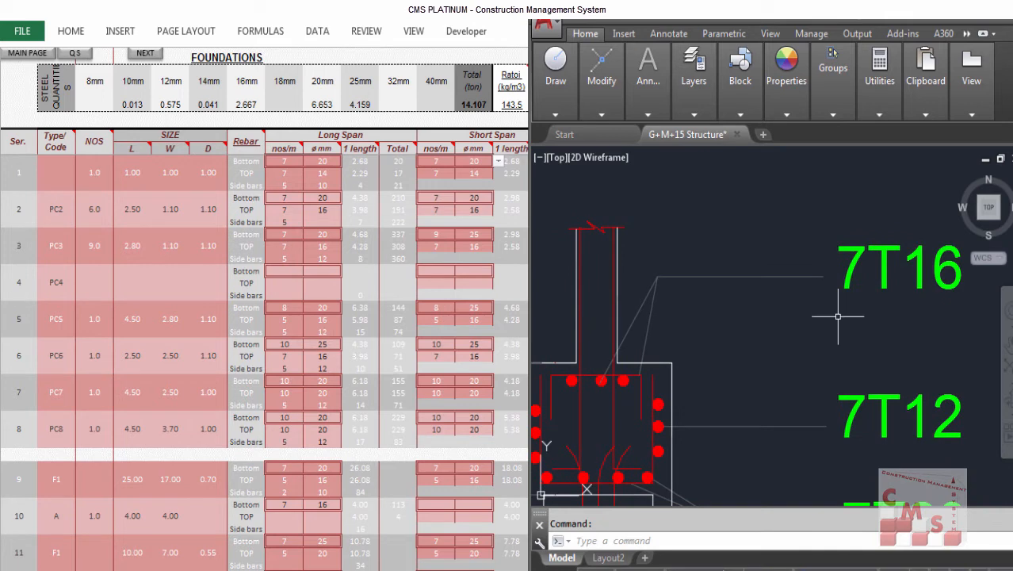
click(291, 172)
click(321, 177)
text(16)
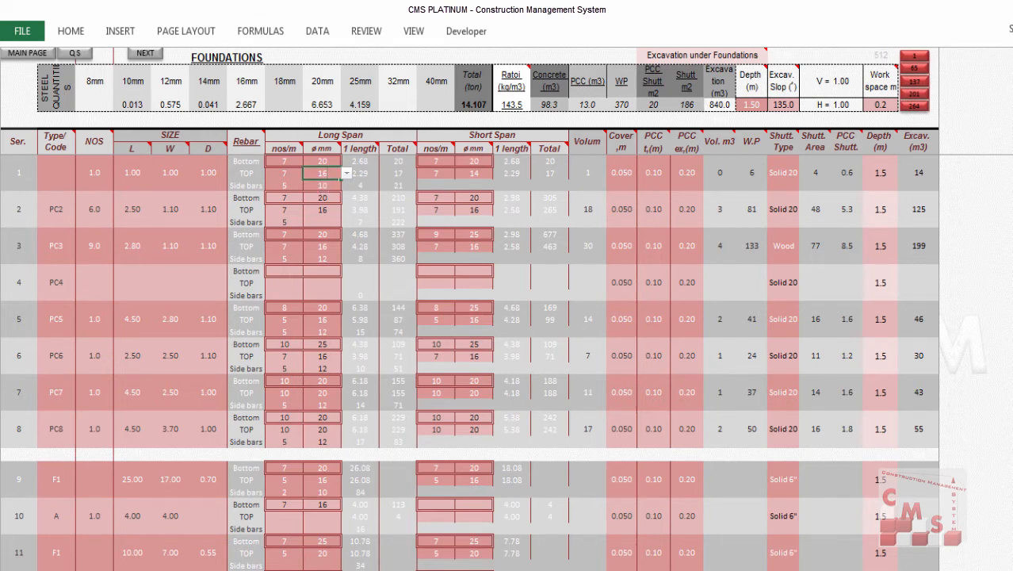
click(479, 174)
text(16)
key(Return)
Step: Check the side bars in Section 1-1 and set PC1's side bars to 8 bars of diameter 12
key(alt+Tab)
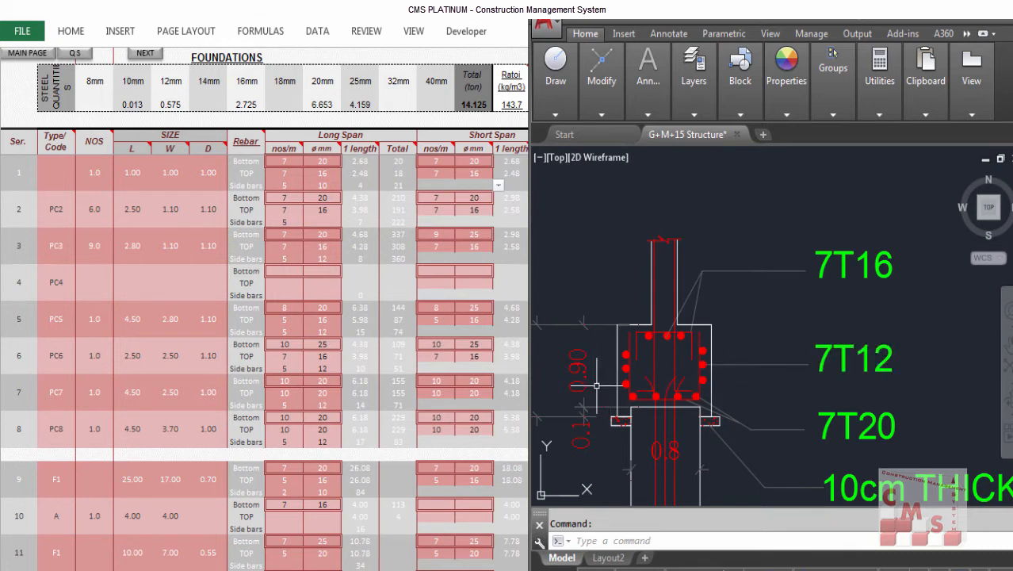
scroll(582, 398, up, 2)
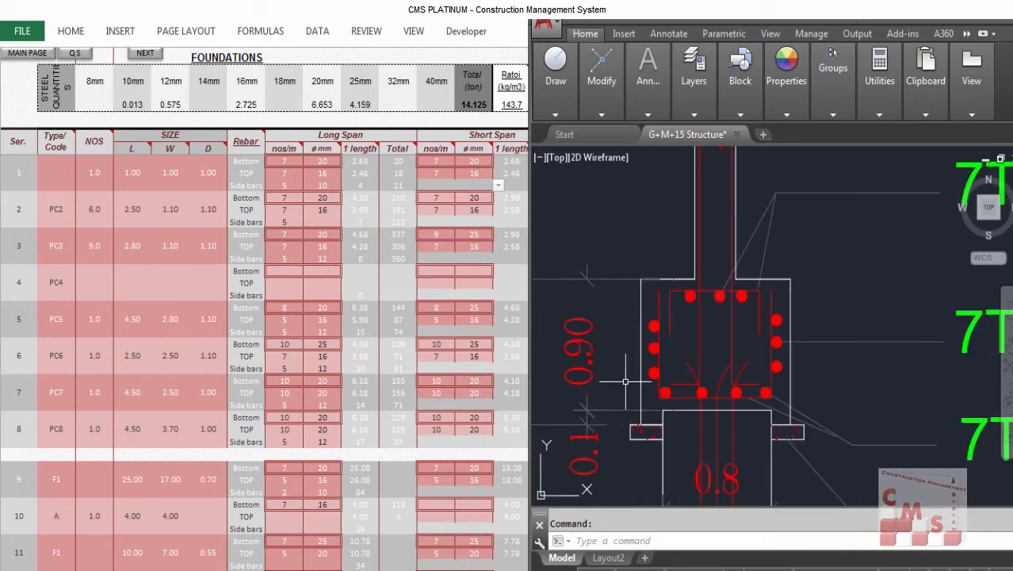
scroll(606, 337, down, 2)
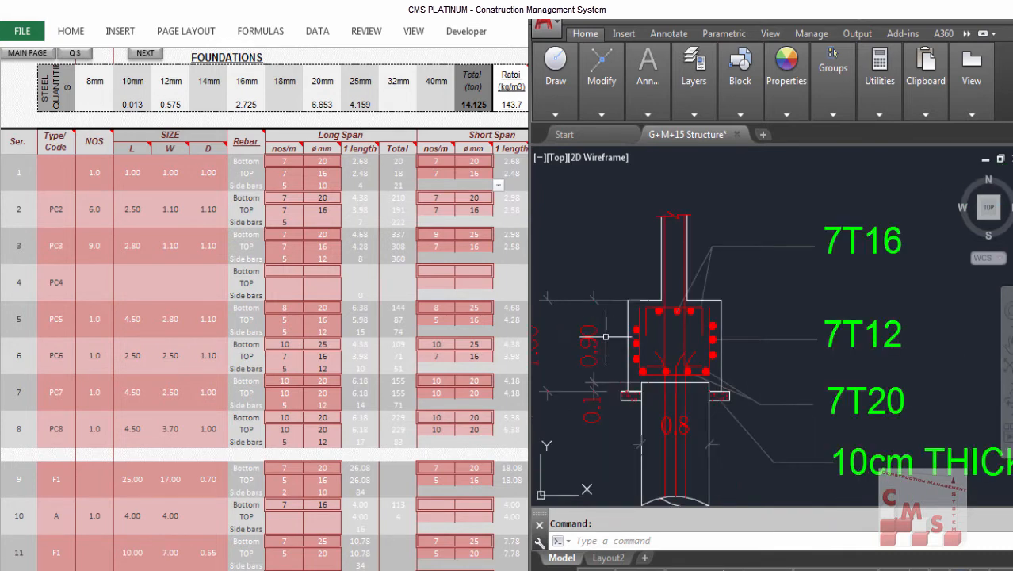
click(305, 220)
click(296, 188)
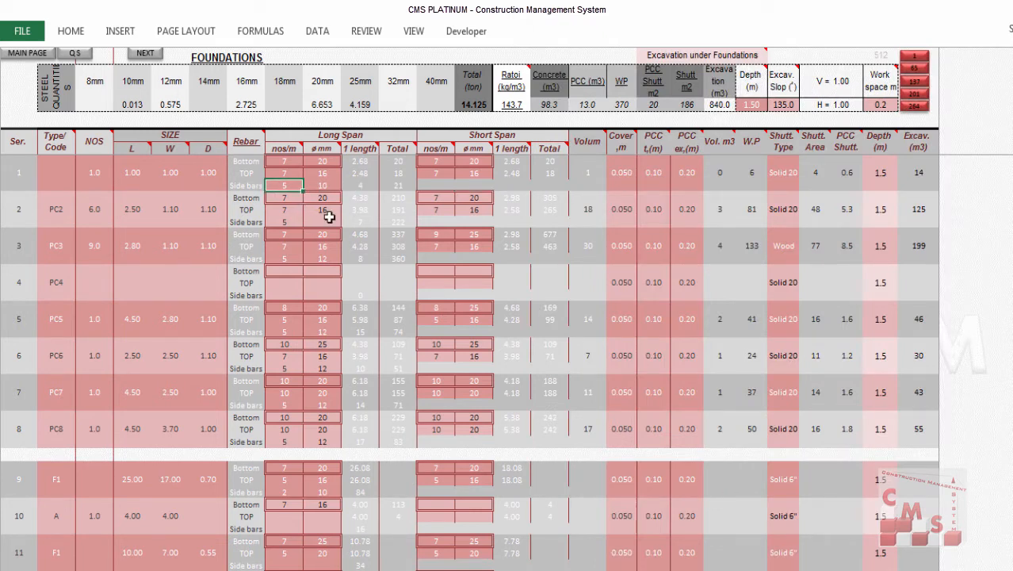
text(8)
Step: In the drawing, locate Section 2-2 and examine its bar diameter and spacing callouts for the top, side and bottom rebar
scroll(750, 273, down, 2)
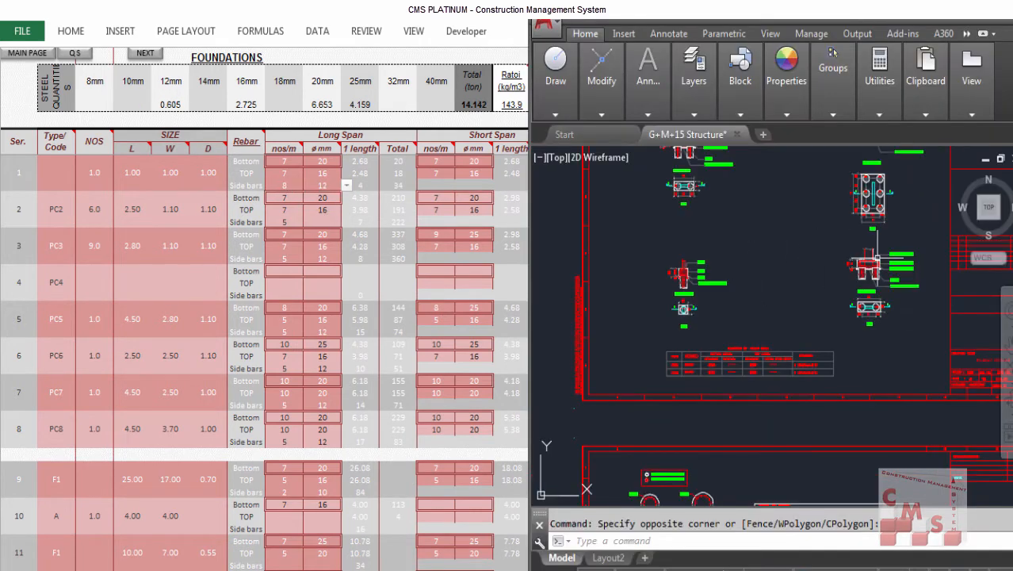
scroll(877, 263, up, 5)
scroll(720, 259, down, 3)
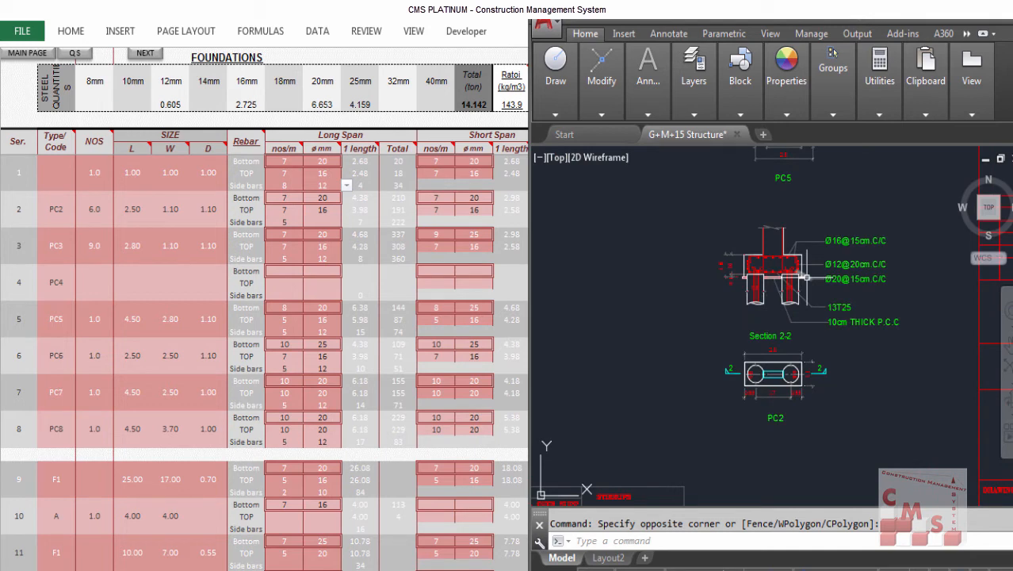
scroll(806, 277, up, 5)
scroll(806, 276, up, 2)
scroll(807, 277, down, 3)
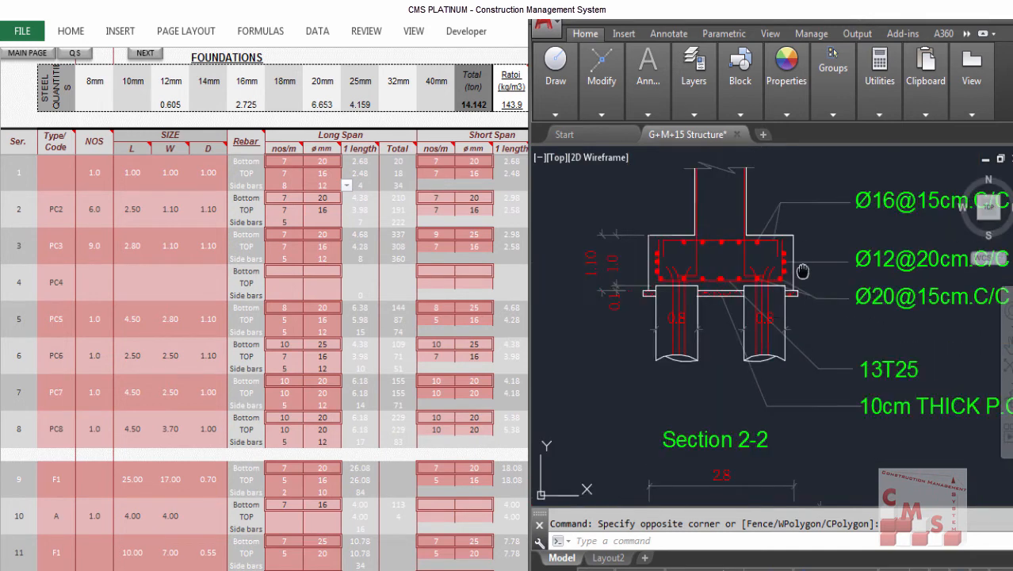
scroll(761, 319, up, 2)
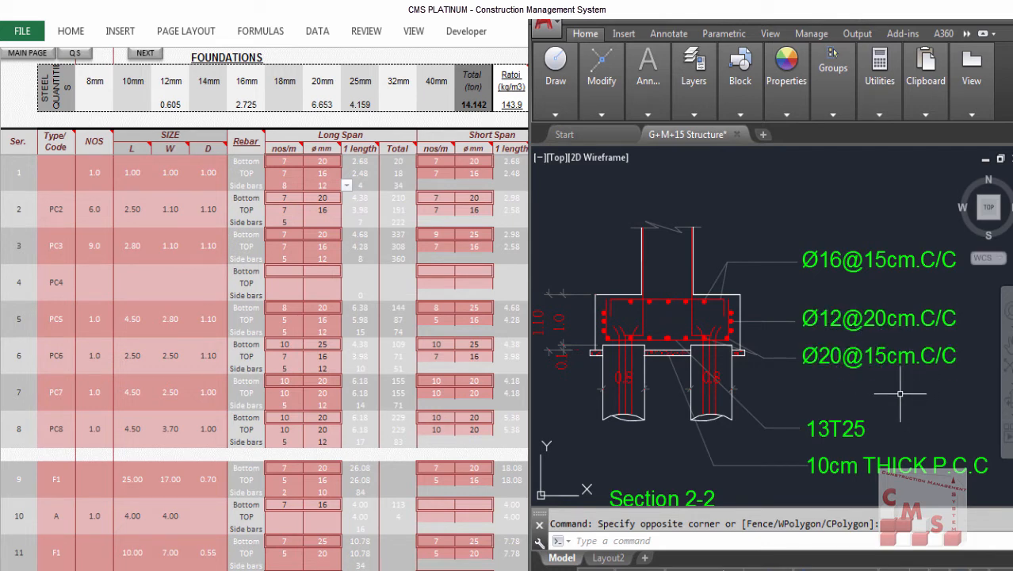
scroll(902, 385, up, 3)
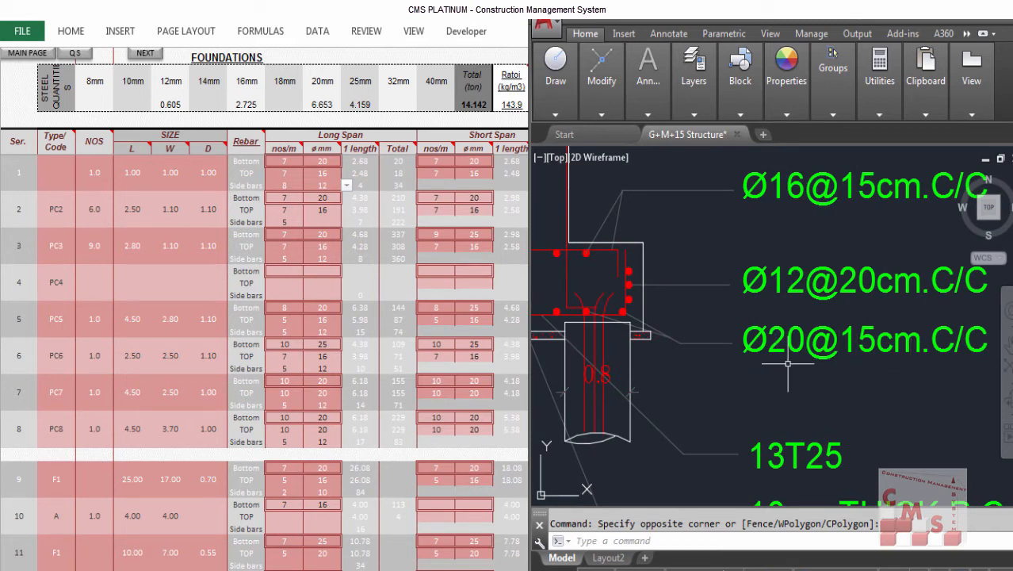
mouse_move(788, 363)
mouse_down()
mouse_move(796, 382)
mouse_move(778, 384)
mouse_up()
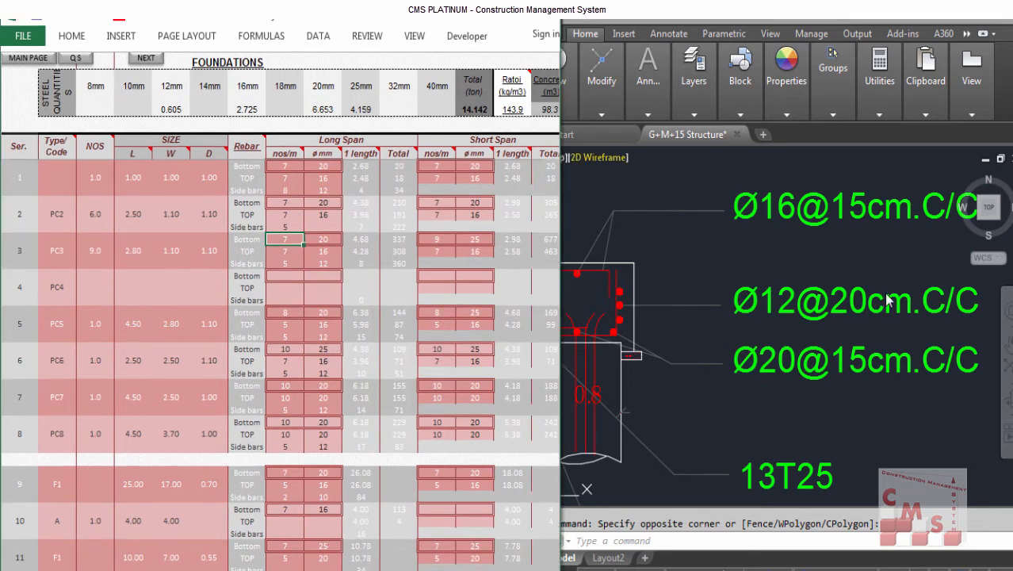
Step: Set PC3's long-span bottom rebar to 7 bars per metre and check its bottom and top bar diameters
text(7)
key(Tab)
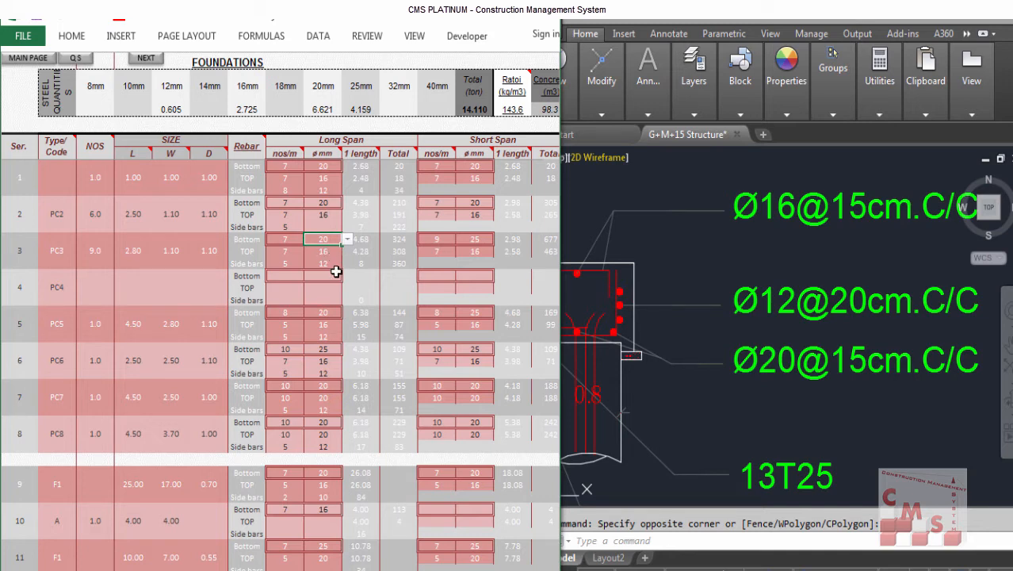
key(Down)
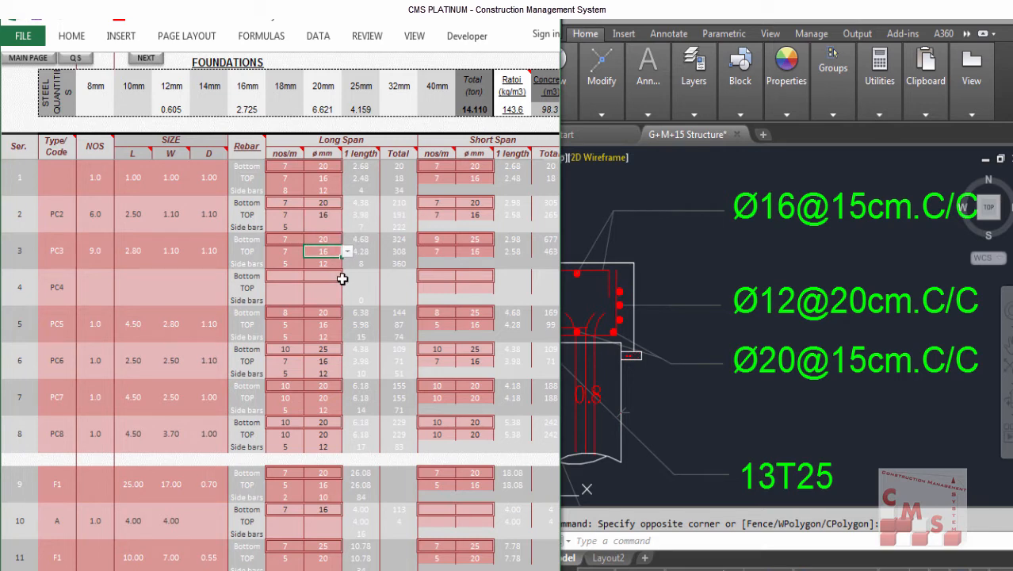
Step: Examine the bottom bars in Section 2-2 and check the short-span bottom rebar entries of PC3 and PC2
click(678, 386)
scroll(626, 324, up, 4)
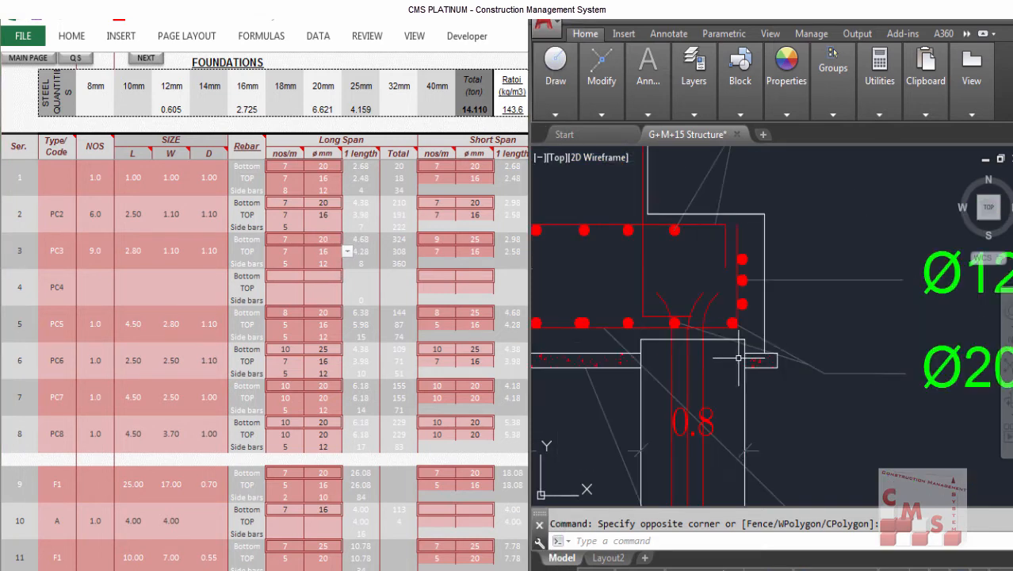
drag(626, 324, 719, 315)
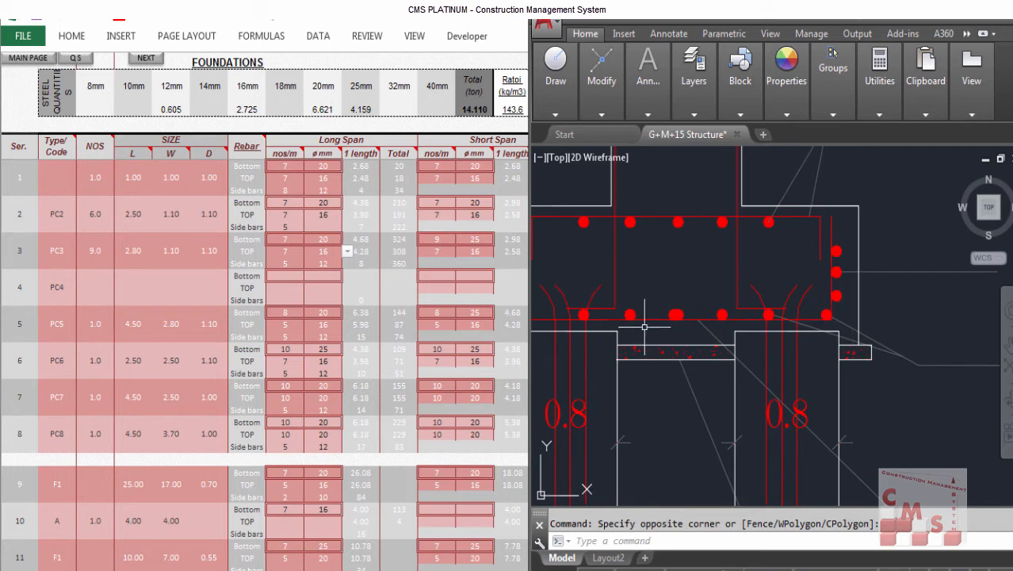
scroll(646, 314, down, 3)
scroll(896, 341, up, 2)
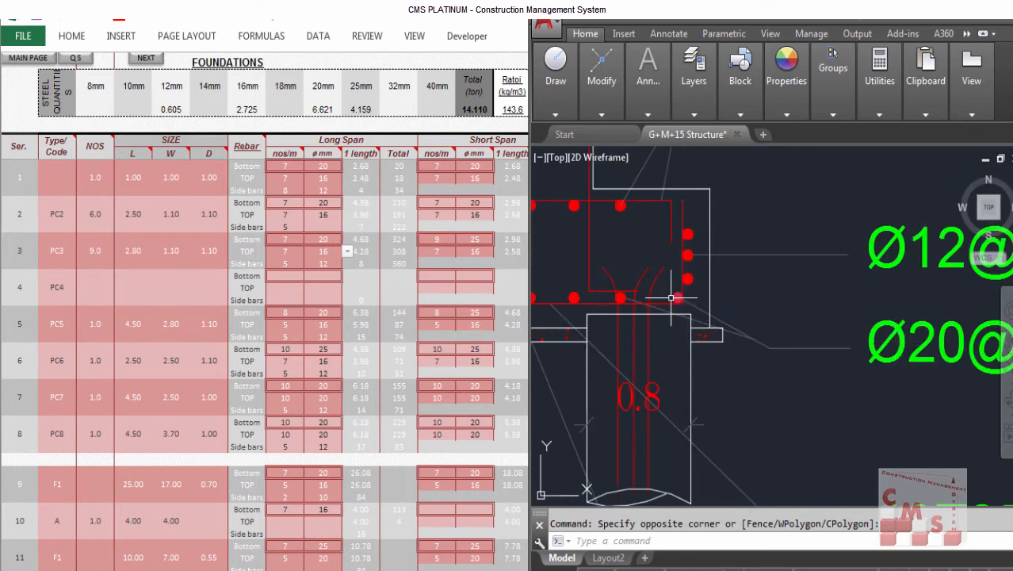
scroll(676, 297, up, 2)
scroll(678, 300, down, 3)
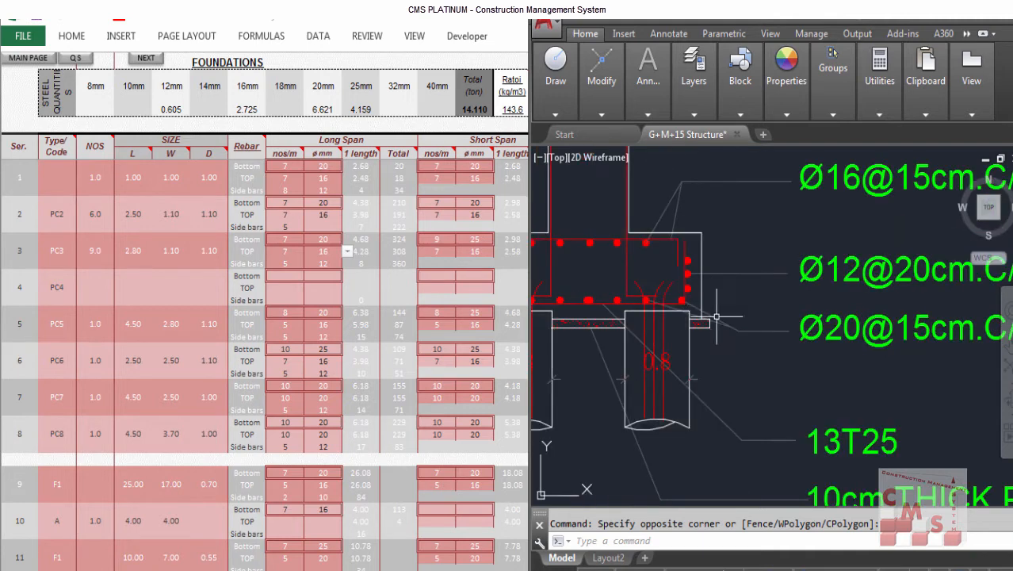
click(448, 239)
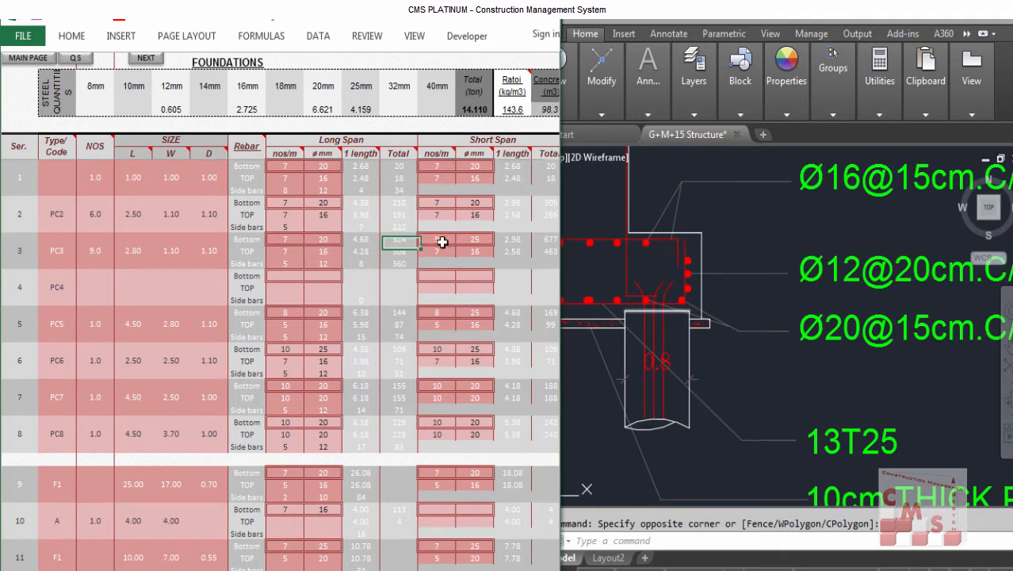
click(439, 204)
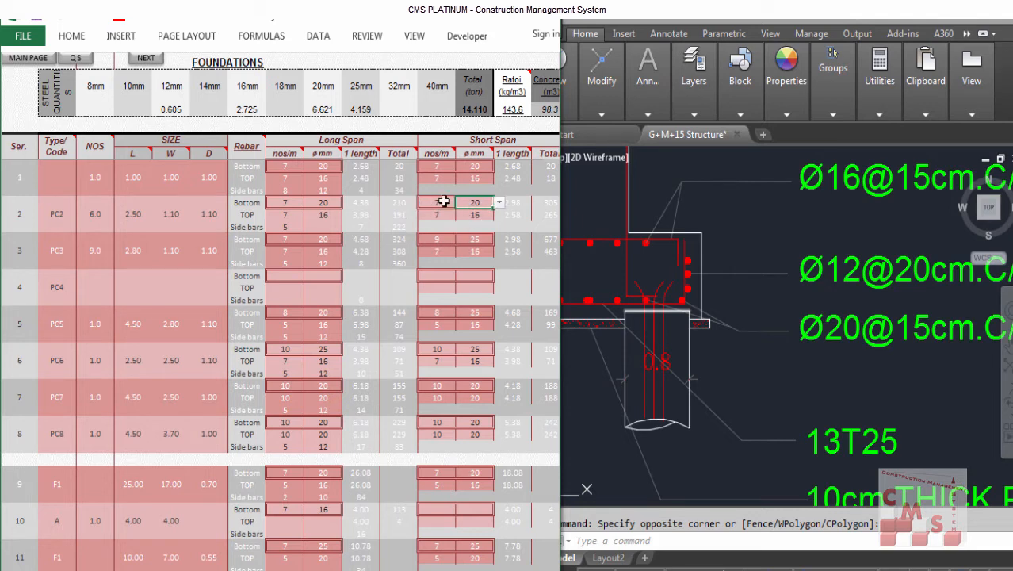
Step: Check PC2's short-span bottom bar diameter, and examine the top, side and bottom rebar callouts of the pile cap section in the drawing
click(474, 205)
click(751, 245)
mouse_move(749, 237)
mouse_down()
mouse_move(771, 319)
mouse_move(764, 347)
mouse_up()
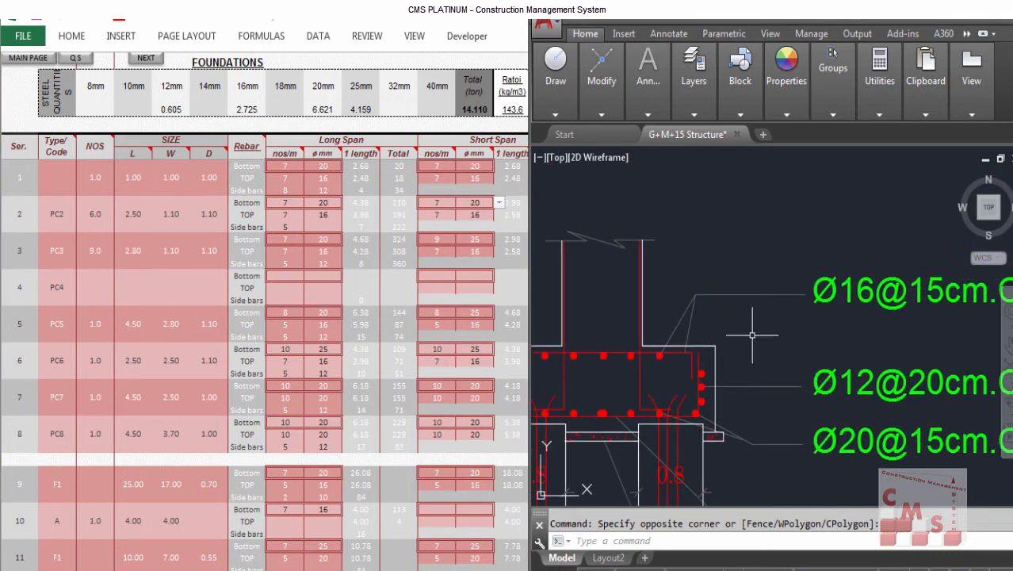
scroll(764, 347, up, 3)
scroll(787, 312, down, 3)
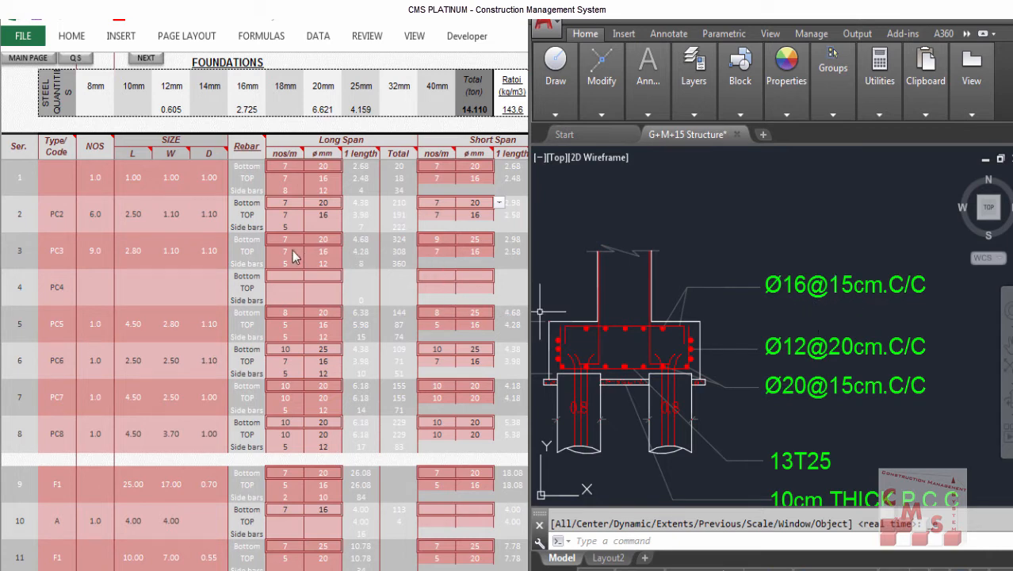
scroll(650, 277, up, 4)
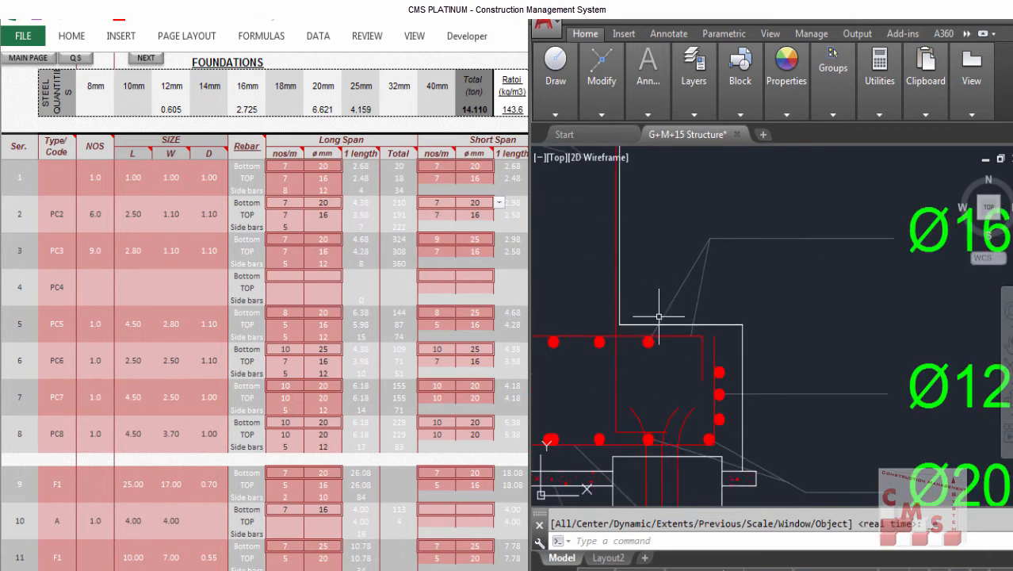
Step: Set PC3's top rebar to 7 bars per metre in the long span, and to 6.7 bars per metre of diameter 16 in the short span
click(287, 250)
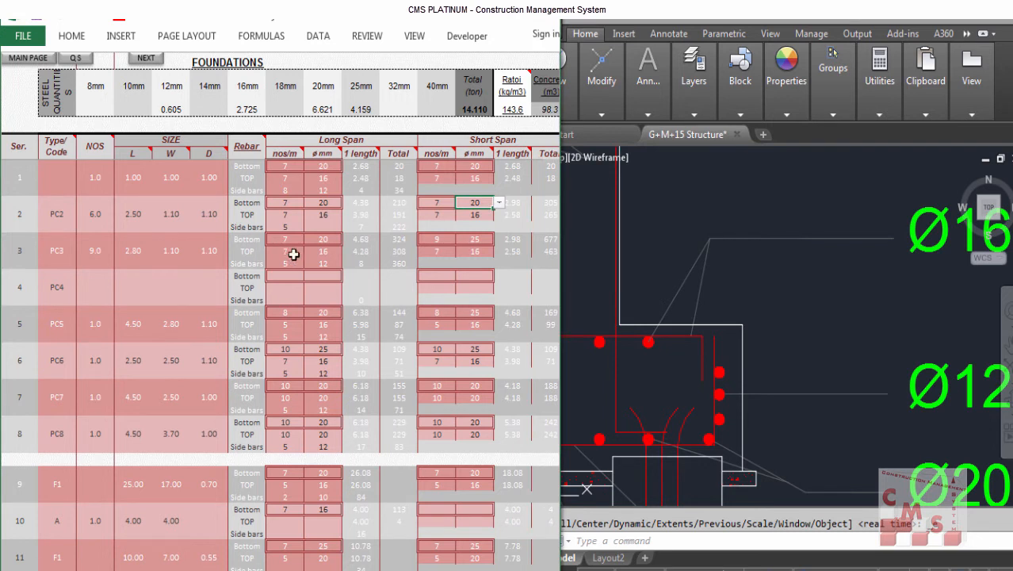
key(Tab)
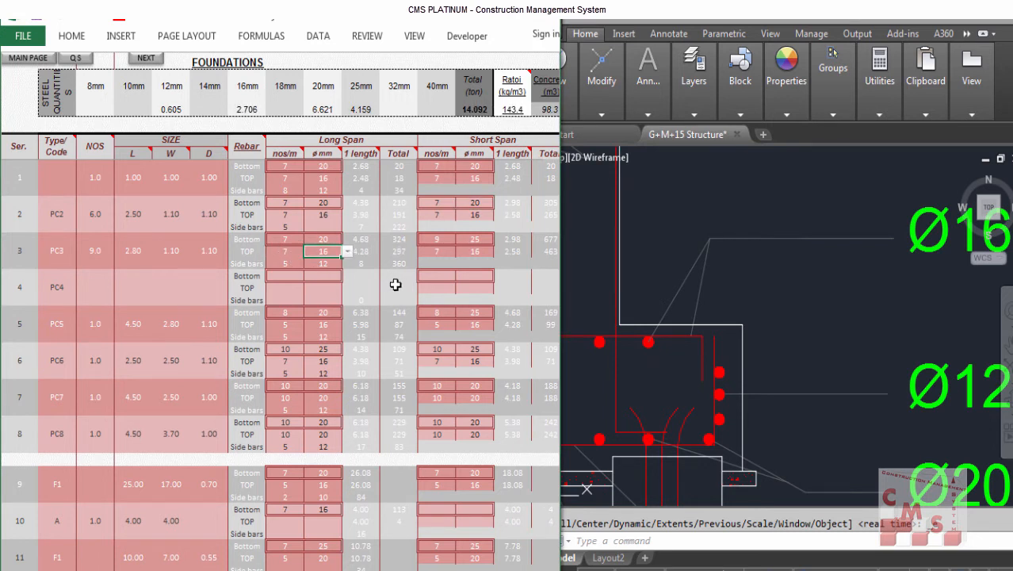
click(444, 256)
key(BackSpace)
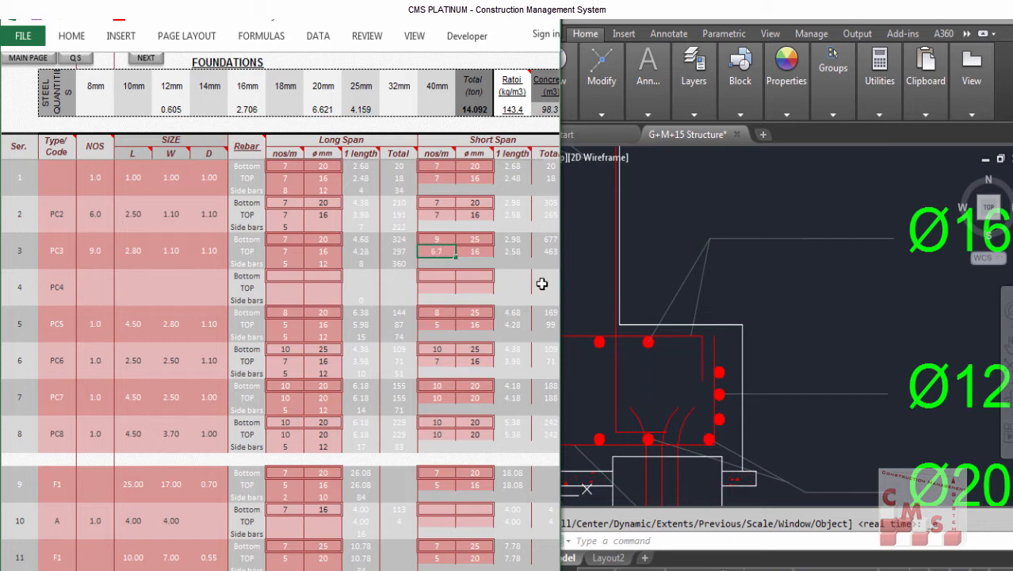
click(483, 251)
click(497, 252)
click(499, 253)
click(499, 252)
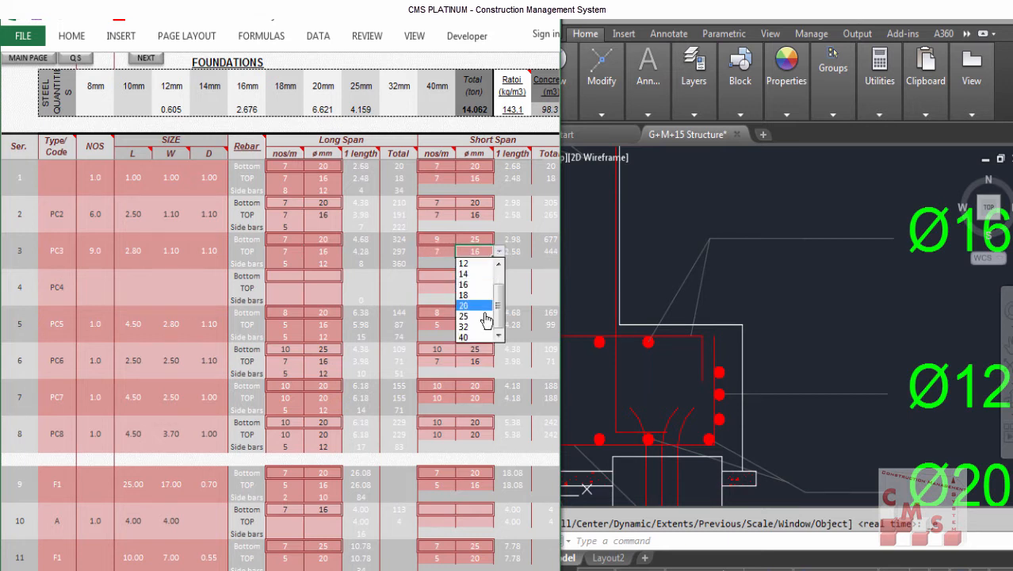
click(469, 286)
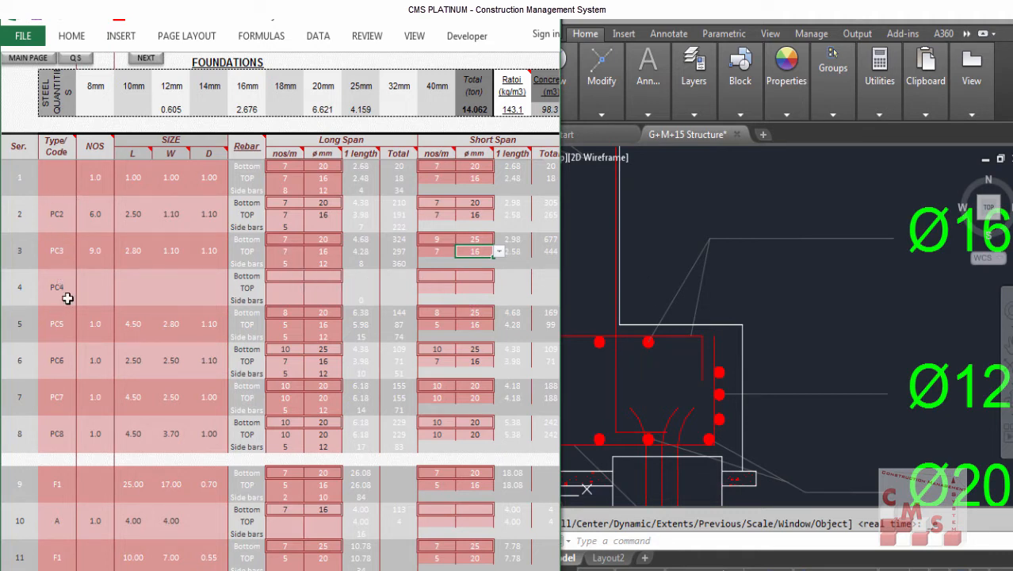
Step: Look through the foundation rows and select the NOS entries from the first row downward
scroll(59, 348, down, 3)
scroll(64, 298, up, 2)
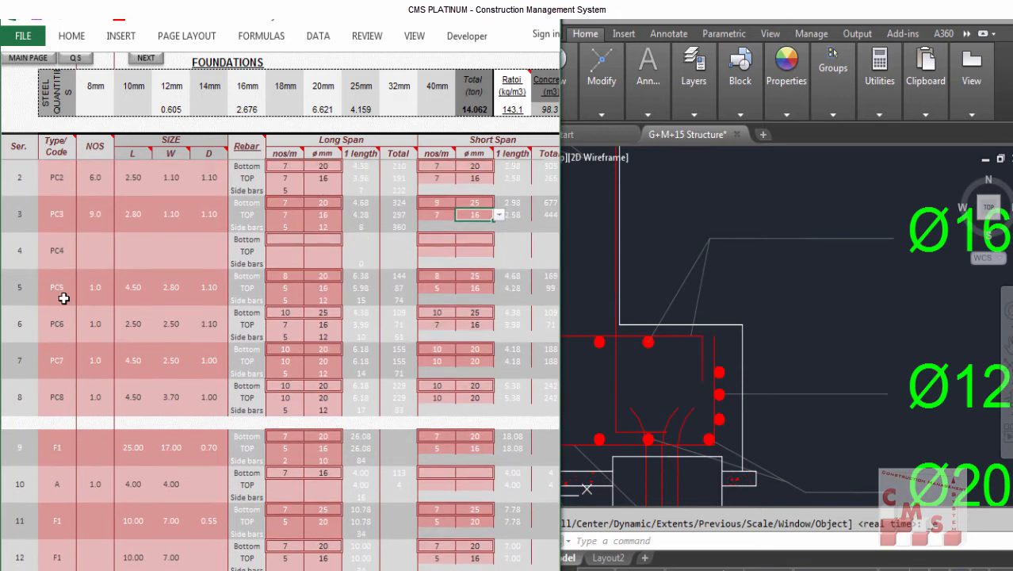
scroll(64, 298, up, 1)
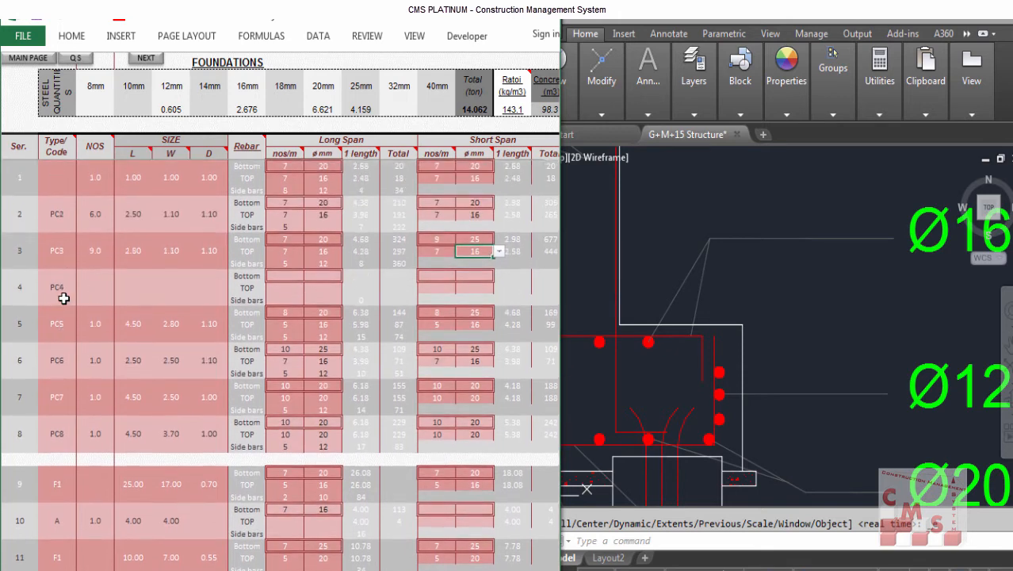
click(101, 180)
key(shift+Down)
key(shift+Down)
key(shift+Down)
key(shift+Down)
key(shift+Down)
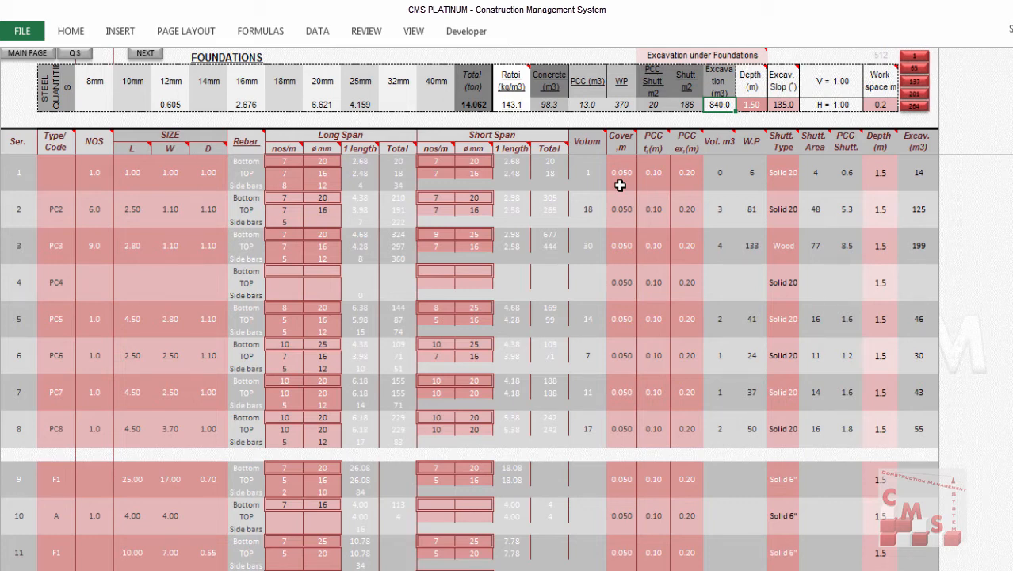
Step: Examine the concrete cover, PCC thickness and PCC extension settings in the first foundation row
click(620, 184)
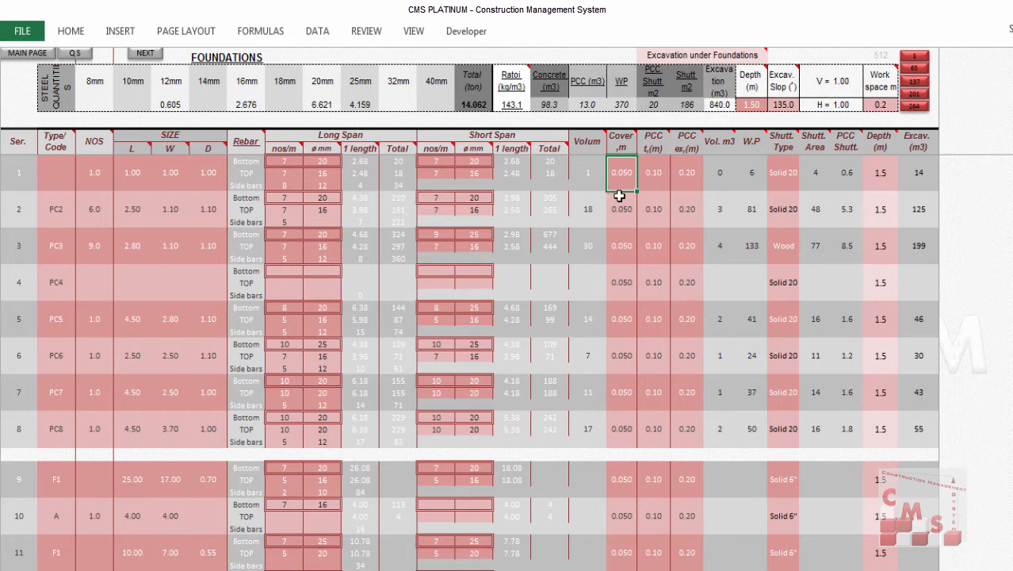
mouse_move(622, 140)
click(648, 183)
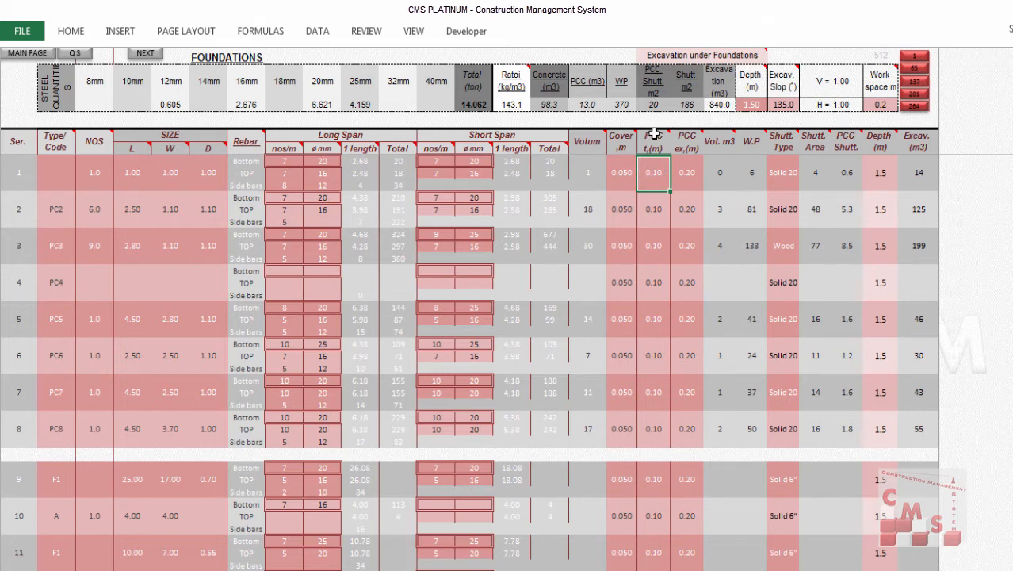
mouse_move(653, 133)
click(686, 176)
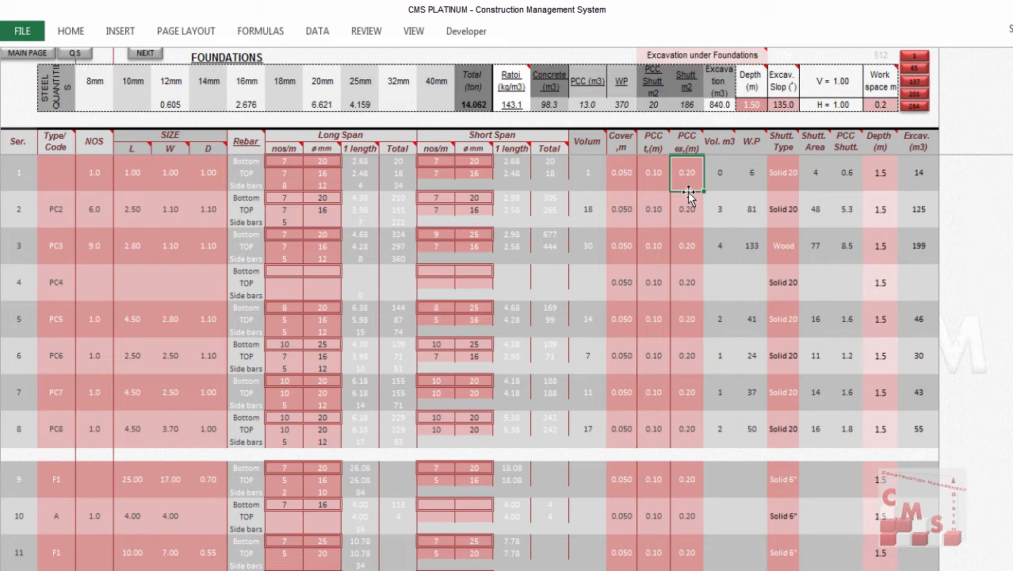
Step: View the available shuttering types for the first foundation row and recheck its PCC extension and thickness entries
click(788, 181)
click(806, 162)
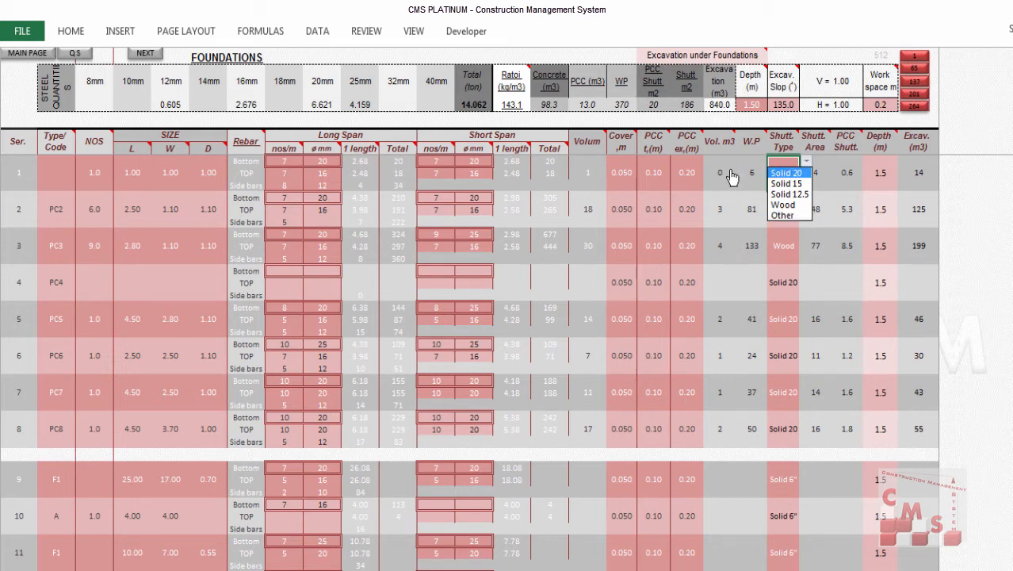
click(958, 181)
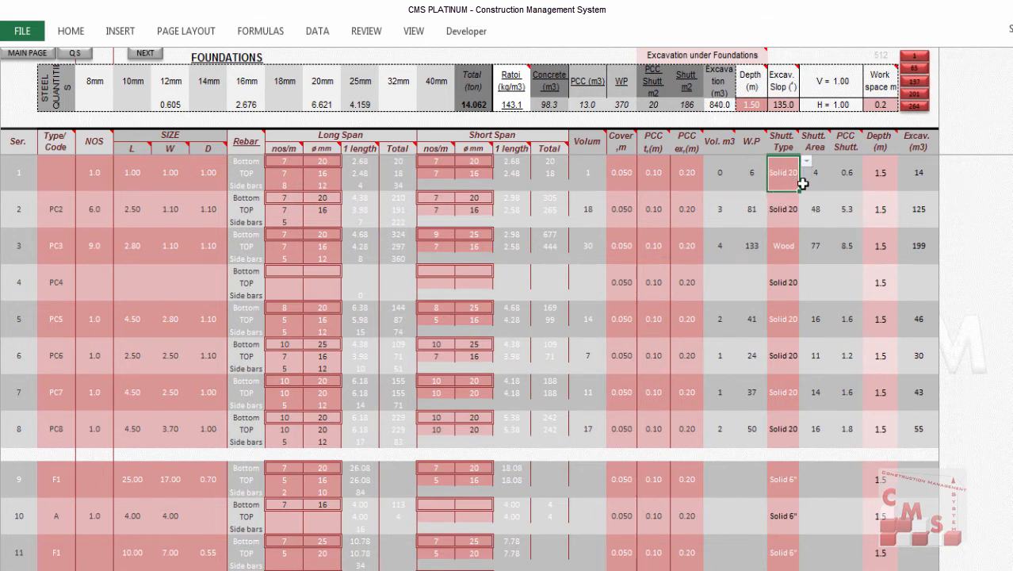
click(687, 173)
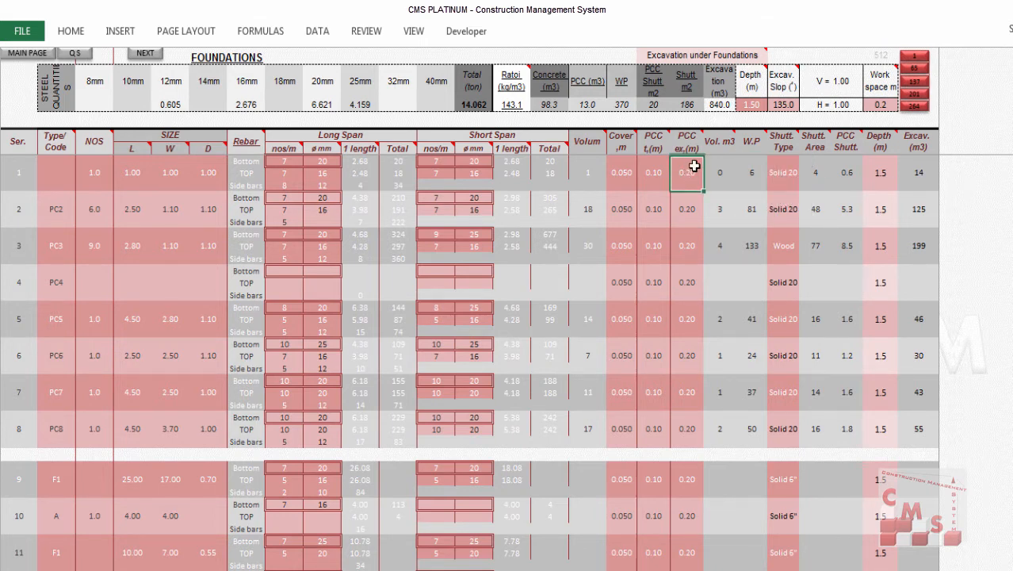
click(654, 181)
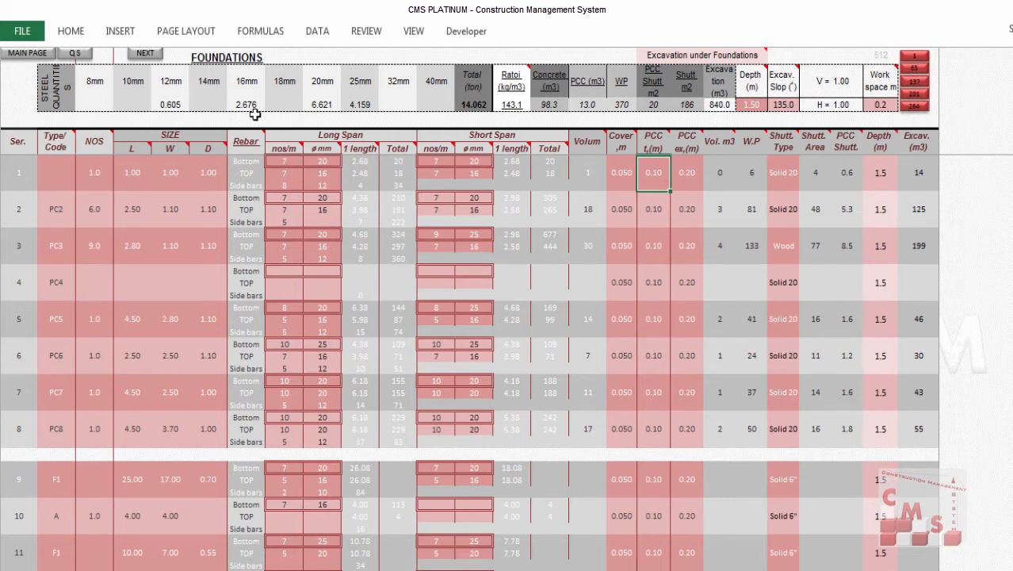
Step: Check the summary steel quantities for the 12, 16, 20 and 25 mm bars
click(173, 104)
click(253, 104)
click(322, 105)
click(364, 107)
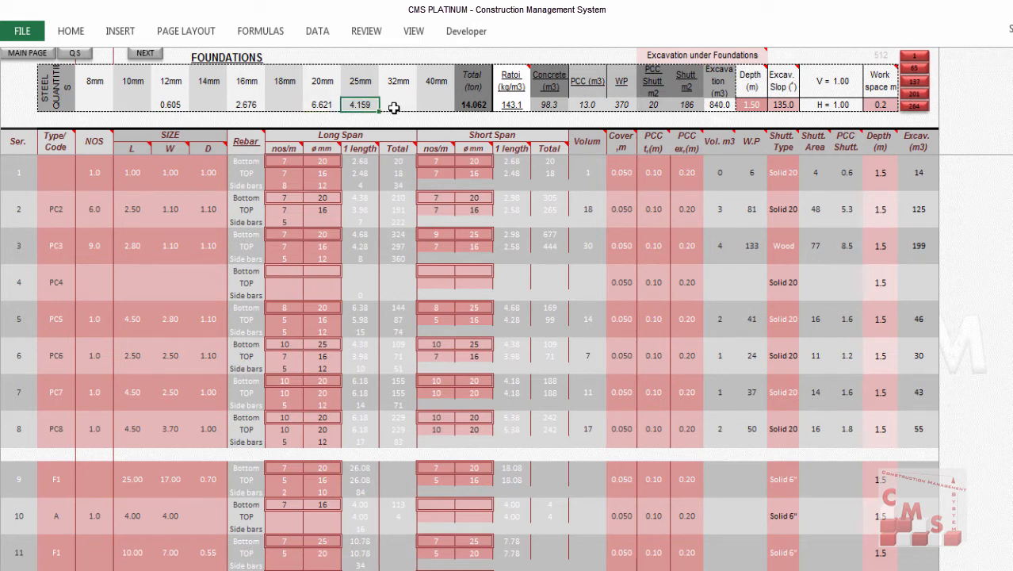
Step: Check the summary figures for concrete, steel ratio, PCC, WP, PCC shuttering, shuttering and excavation
click(559, 109)
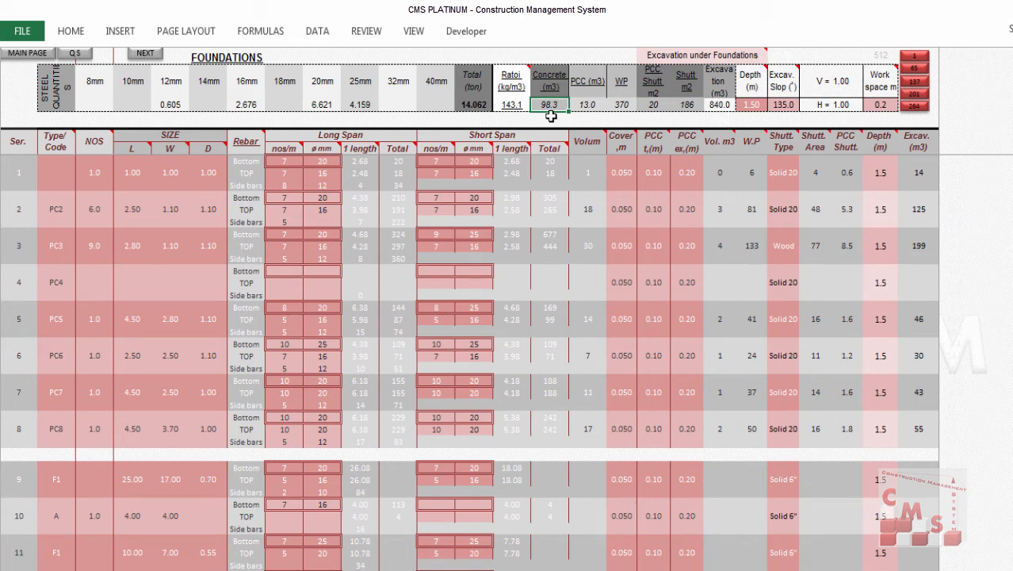
click(513, 109)
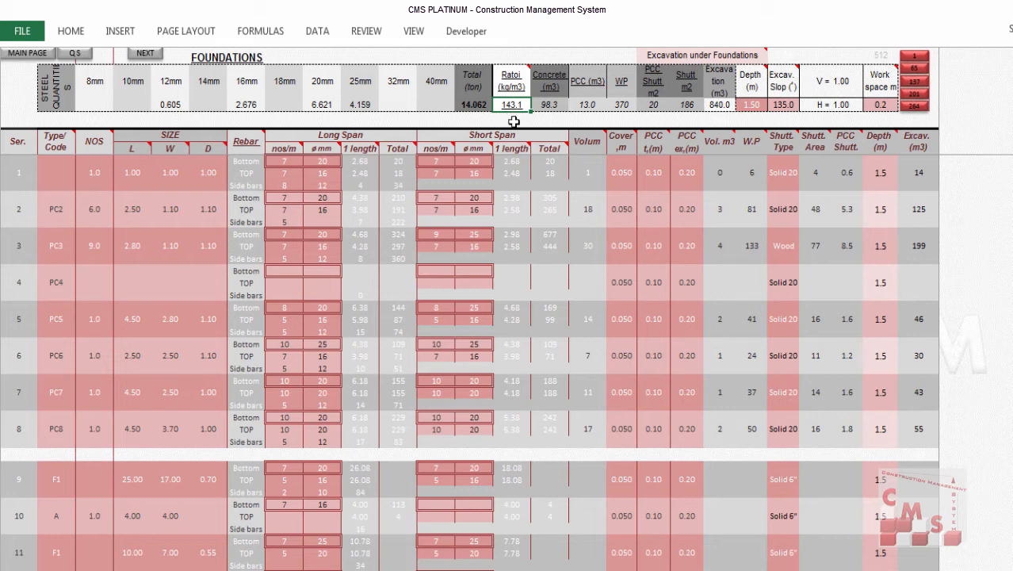
click(585, 104)
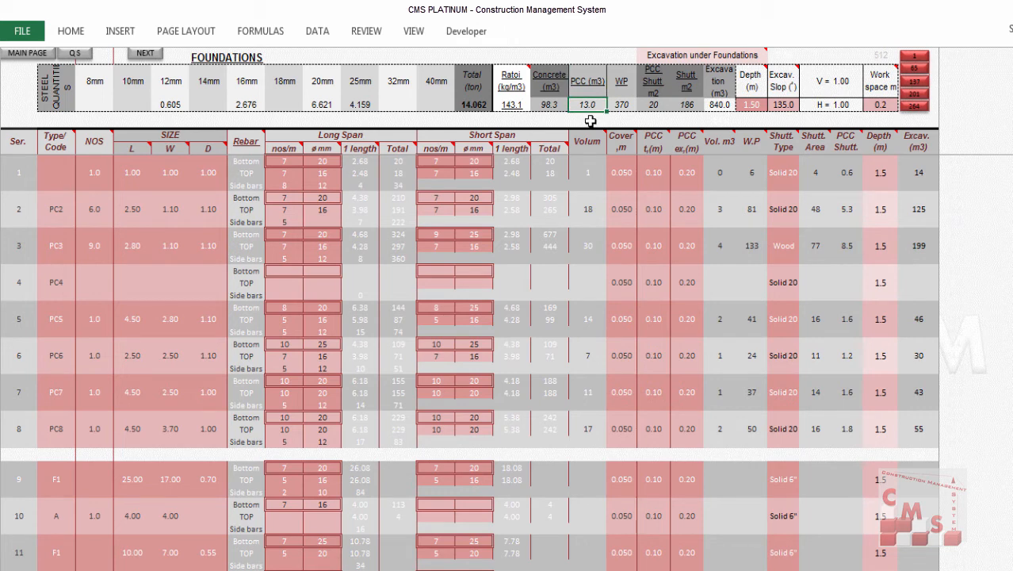
click(622, 103)
click(663, 102)
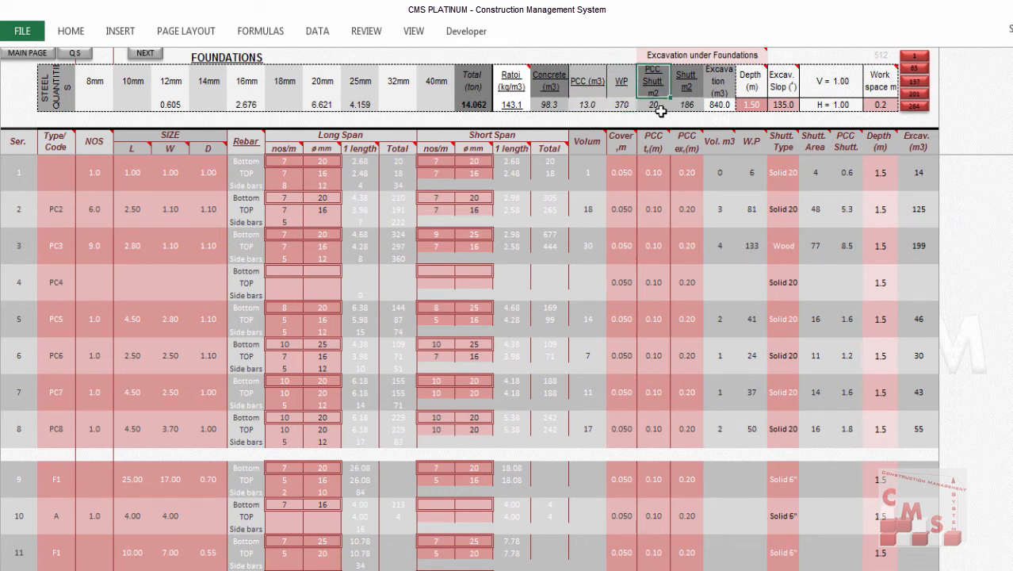
click(686, 102)
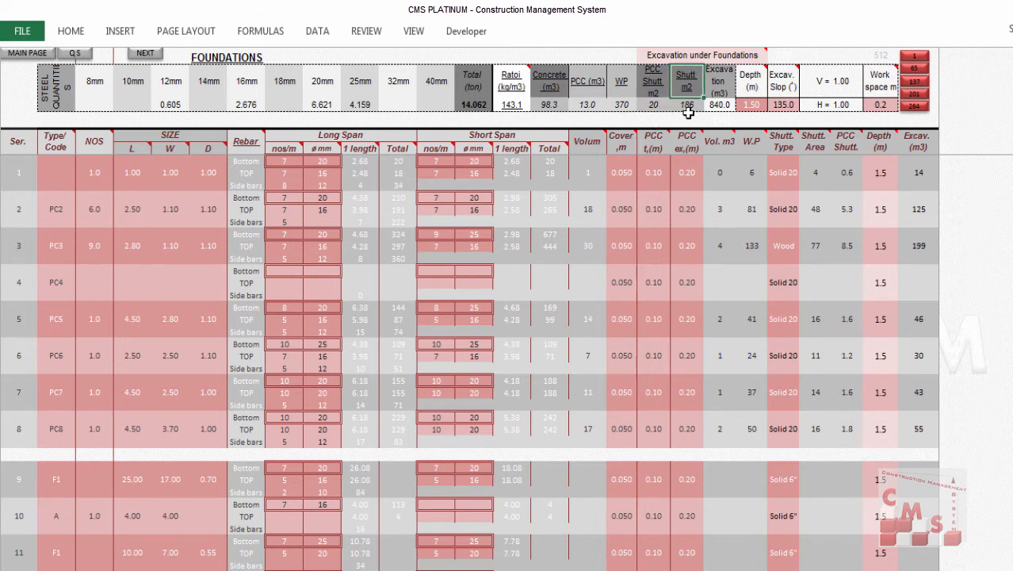
click(717, 104)
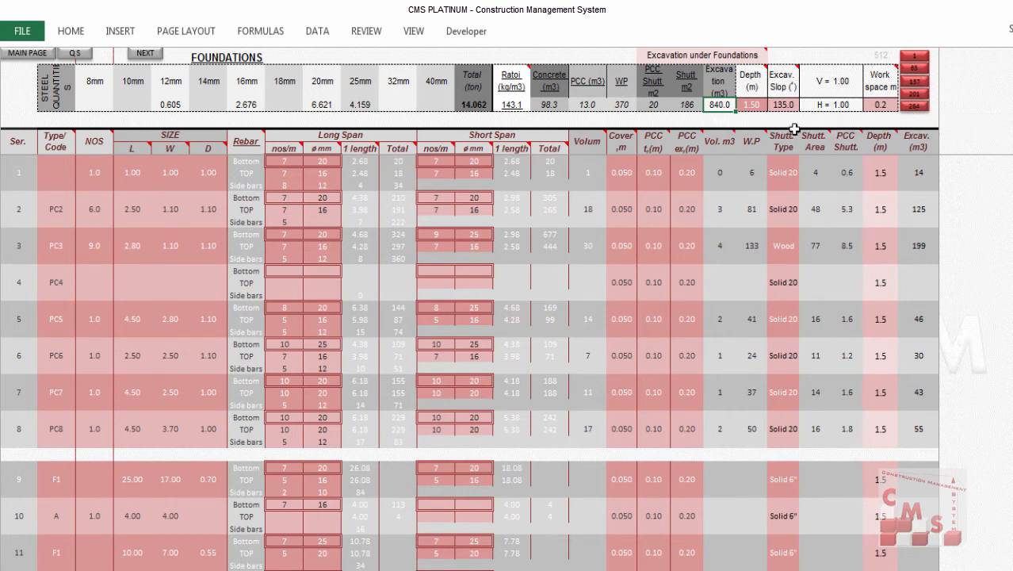
Step: Jump through the foundation list to rows 264, 137 and 65, and return to row 1
click(917, 108)
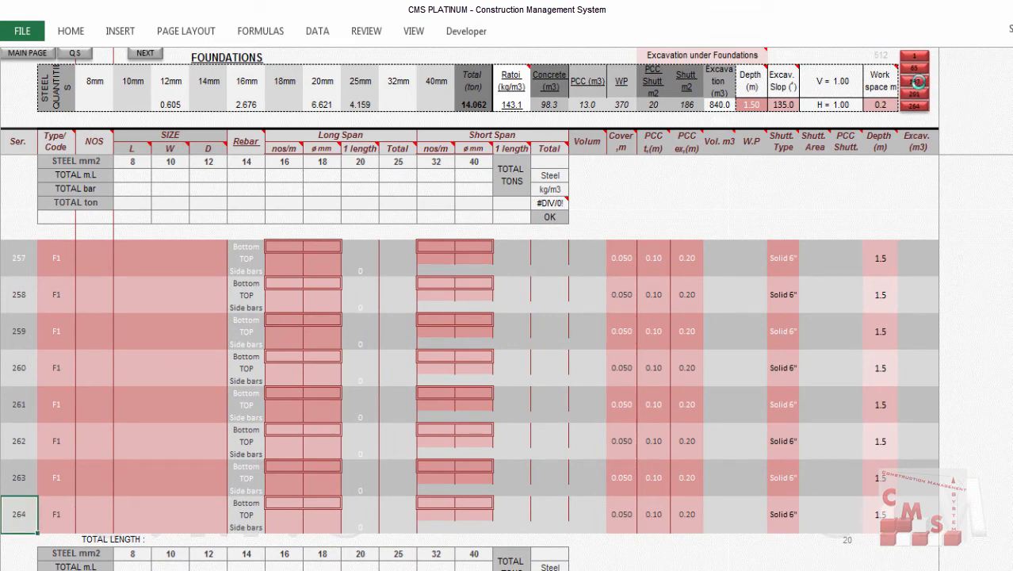
click(916, 82)
scroll(509, 317, down, 3)
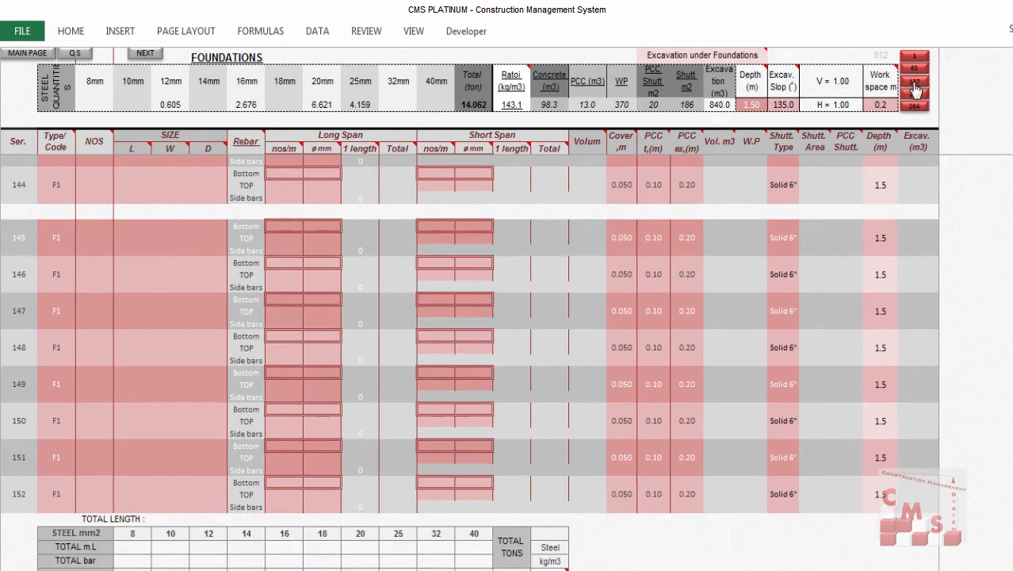
click(914, 67)
click(915, 57)
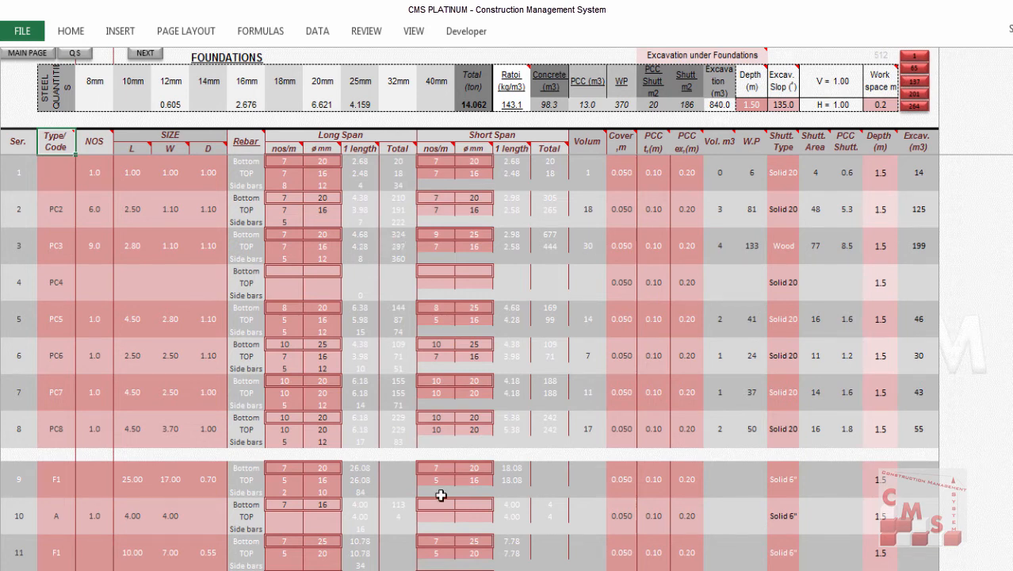
Step: Switch to the AutoCAD structure drawing beside the sheet and examine the raft foundation plan against the pile cap plan
click(310, 569)
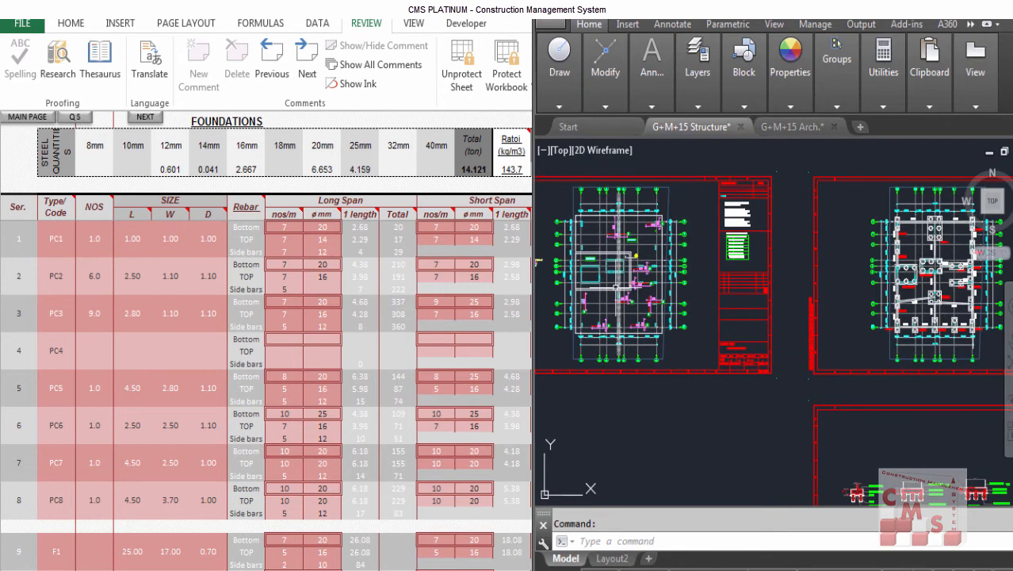
scroll(589, 283, up, 4)
scroll(686, 327, up, 1)
scroll(636, 199, up, 1)
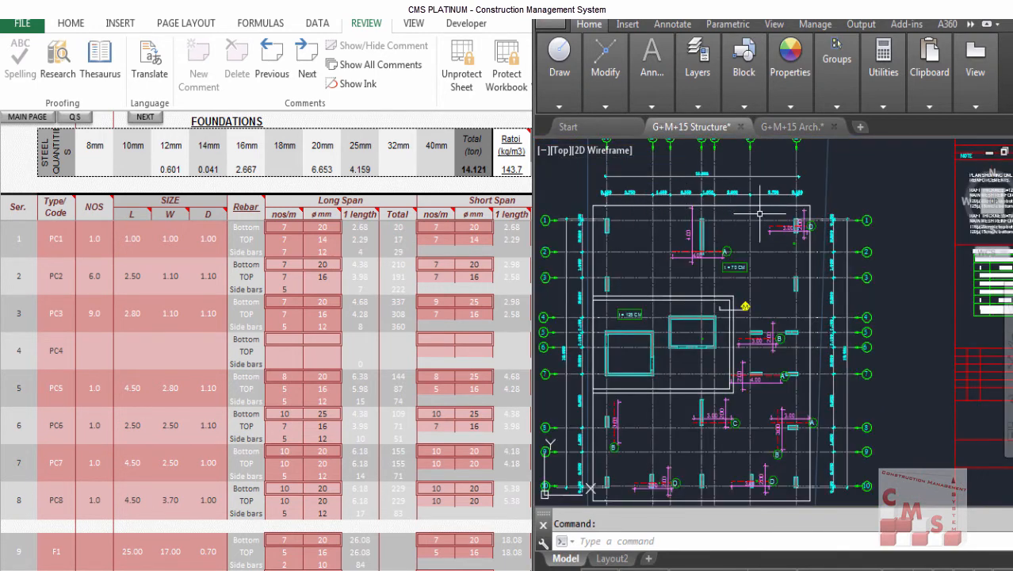
scroll(669, 221, down, 3)
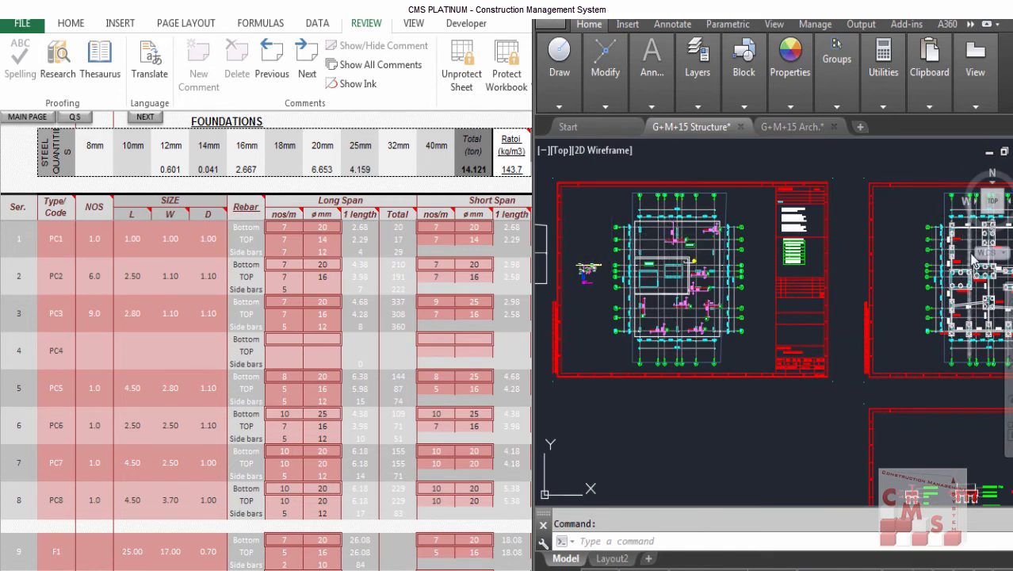
scroll(973, 260, up, 3)
scroll(864, 313, down, 1)
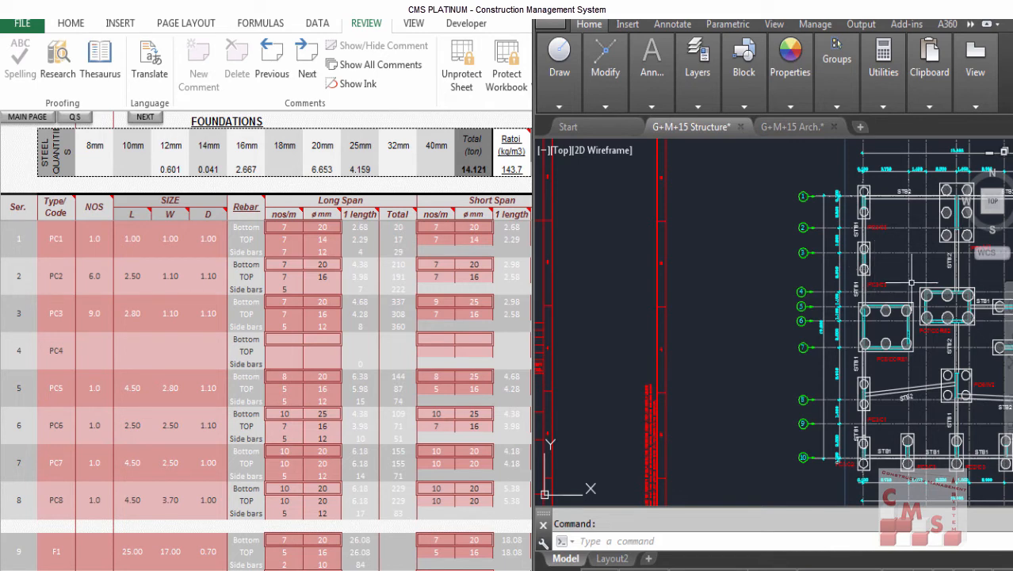
scroll(911, 294, down, 5)
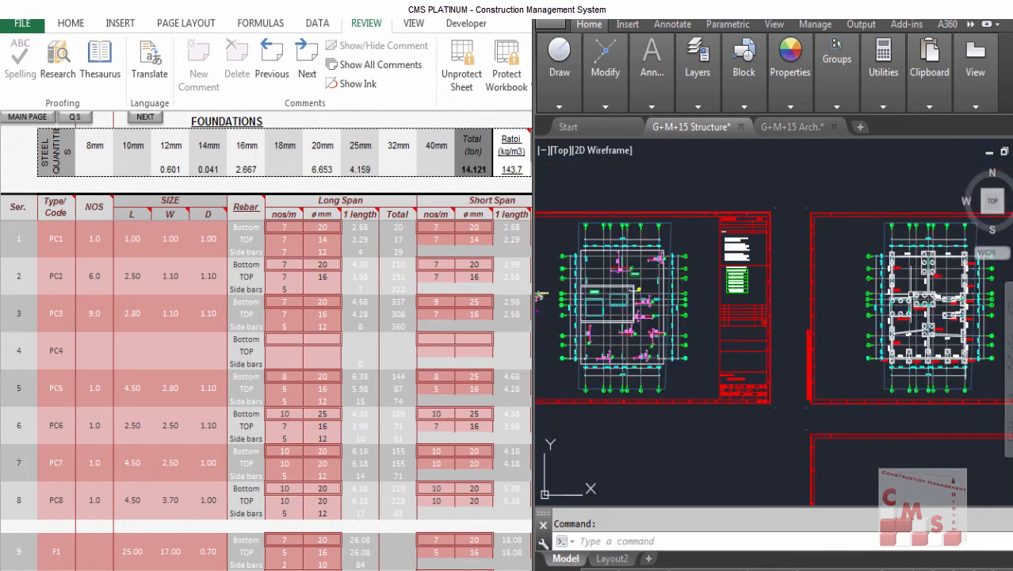
scroll(559, 290, up, 5)
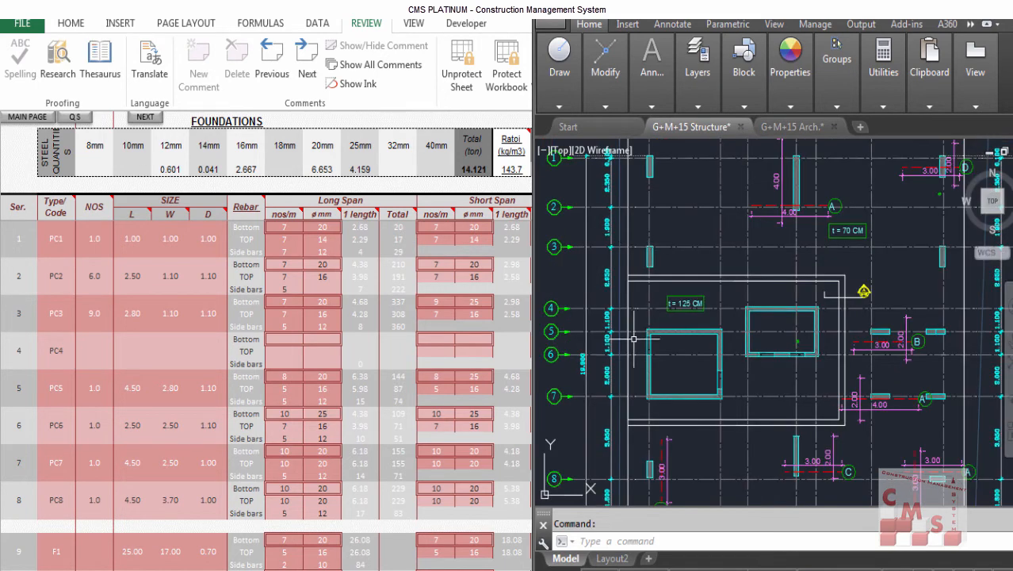
scroll(642, 332, down, 2)
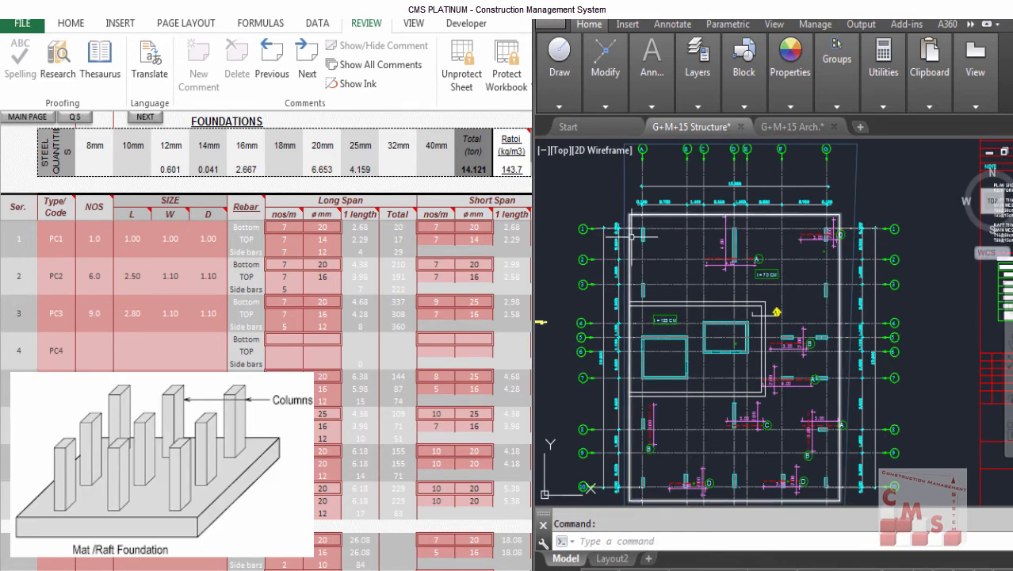
Step: Check the F1 raft size in row 9 against the raft plan and set its quantity to 1
scroll(639, 235, up, 2)
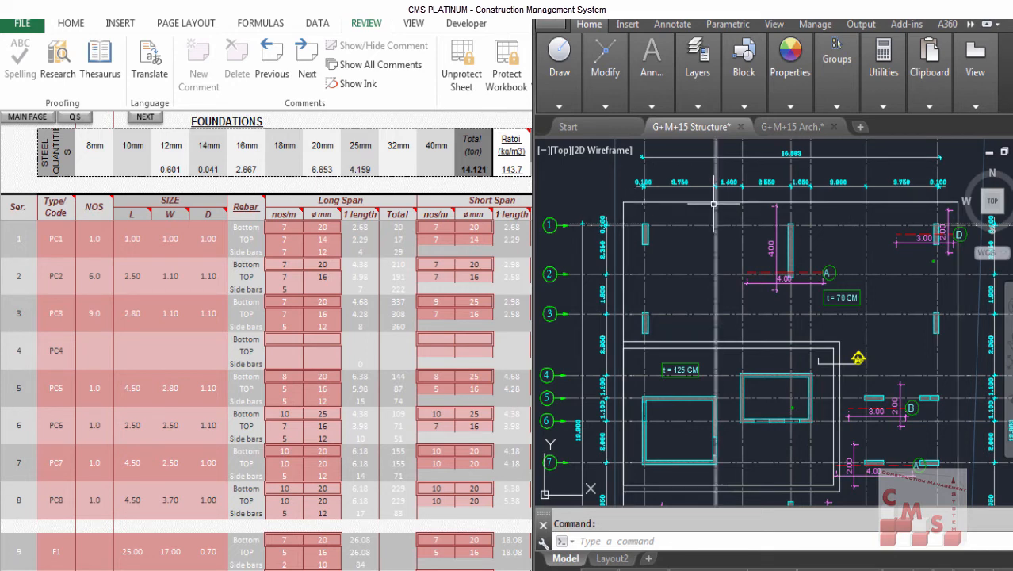
scroll(615, 184, down, 2)
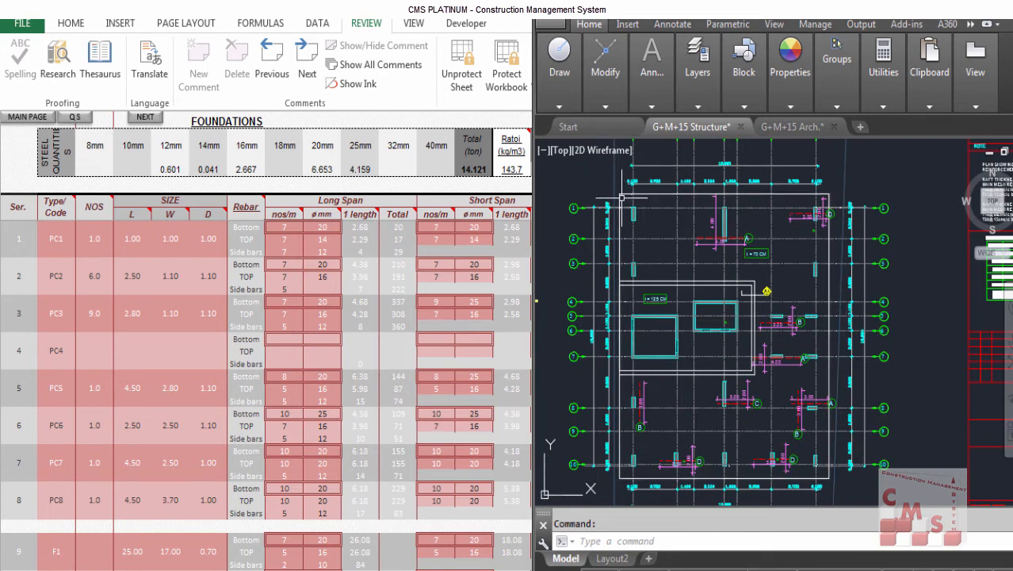
click(131, 545)
scroll(135, 536, down, 3)
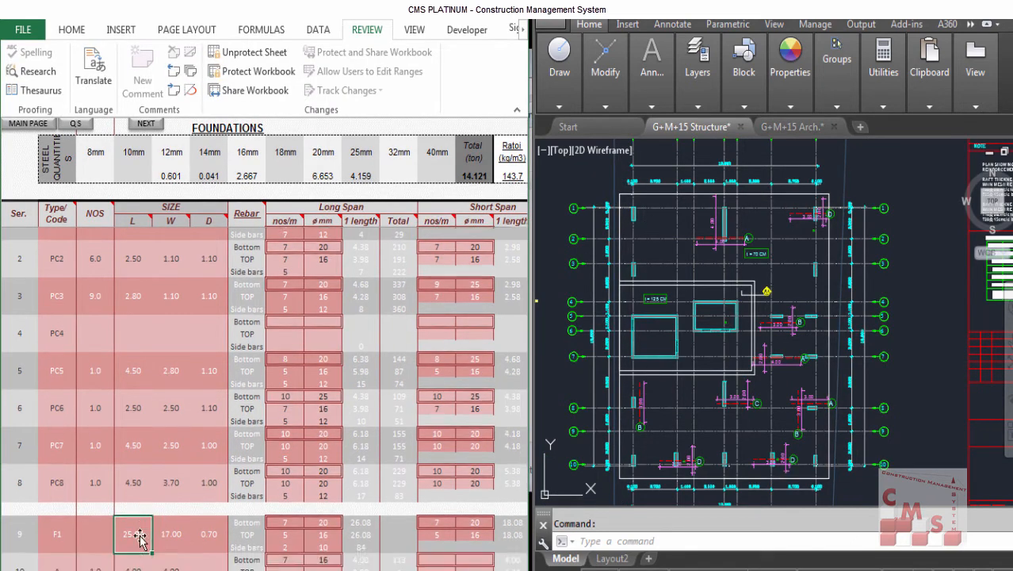
click(165, 446)
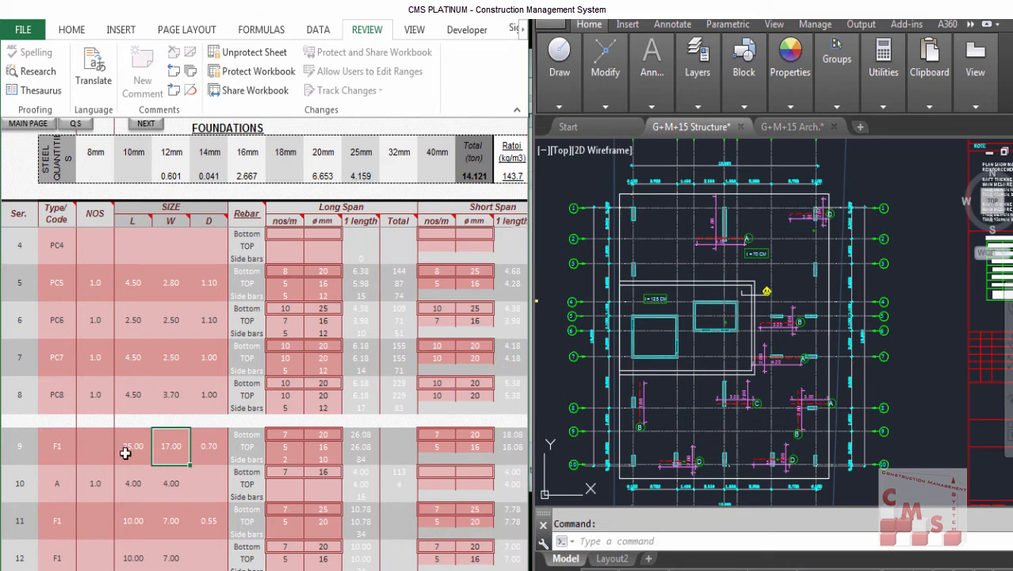
click(214, 451)
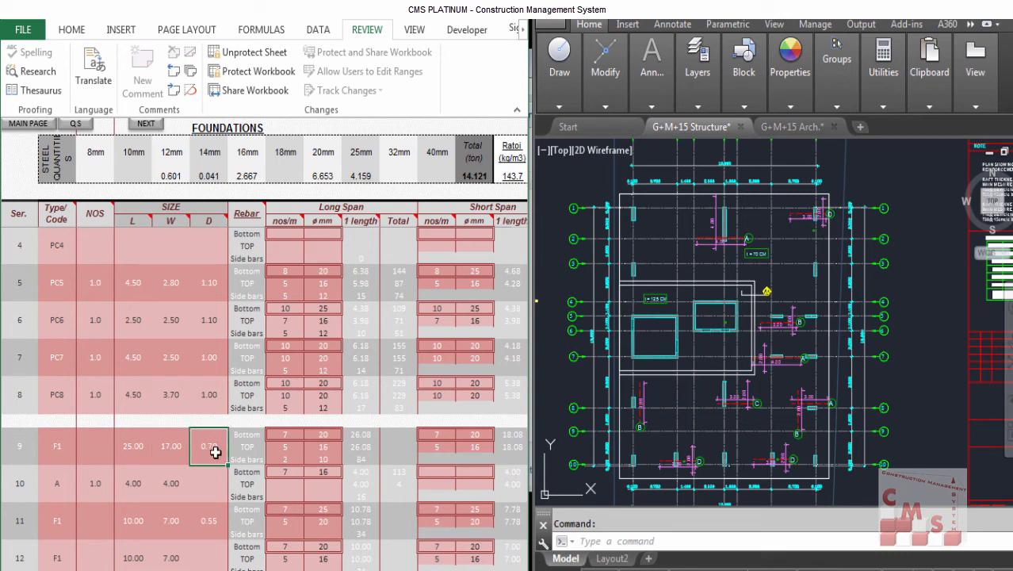
click(103, 448)
text(1)
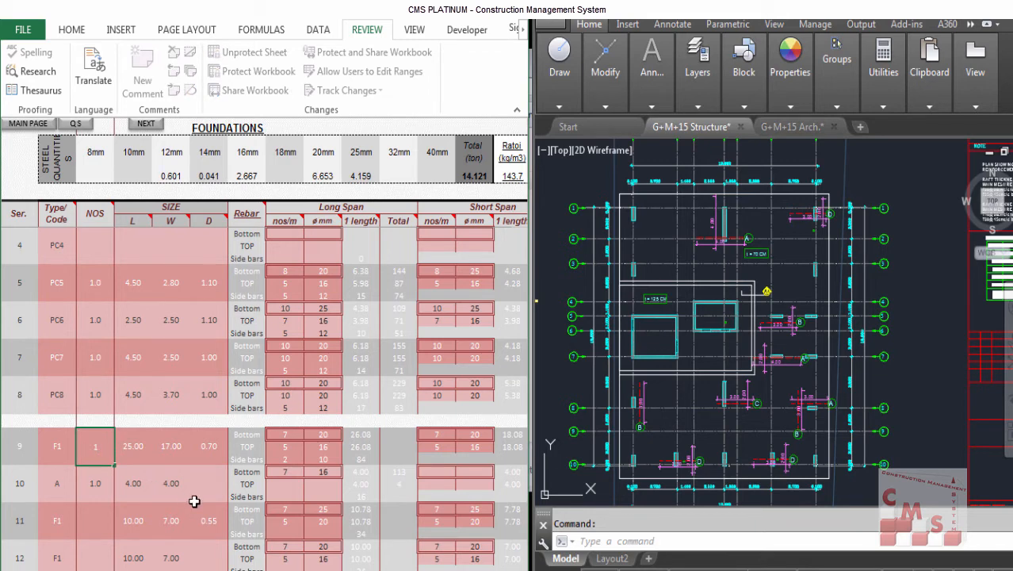
key(Return)
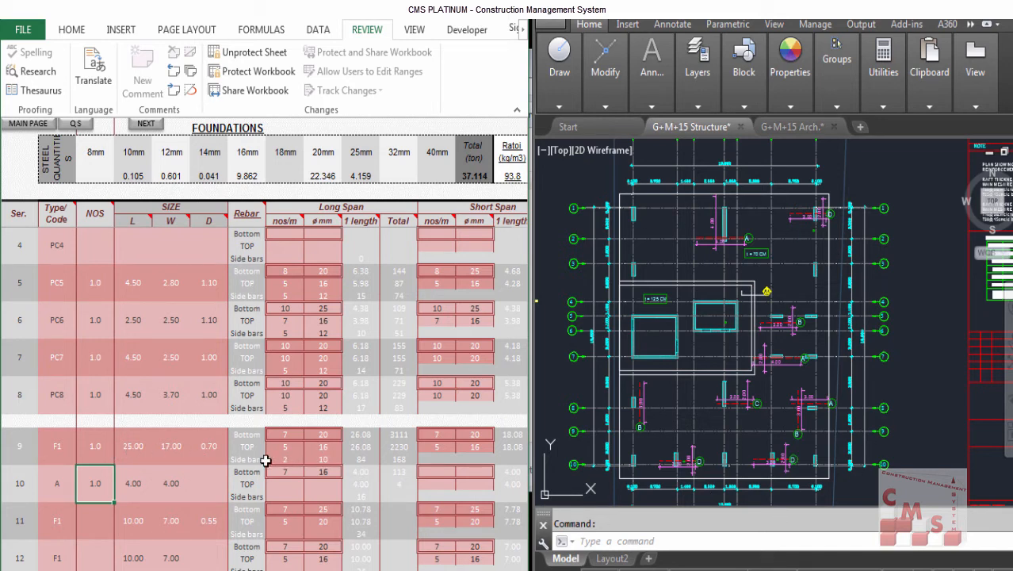
Step: Examine the extra reinforcement marks A, B, C and D across the raft foundation plan
click(217, 453)
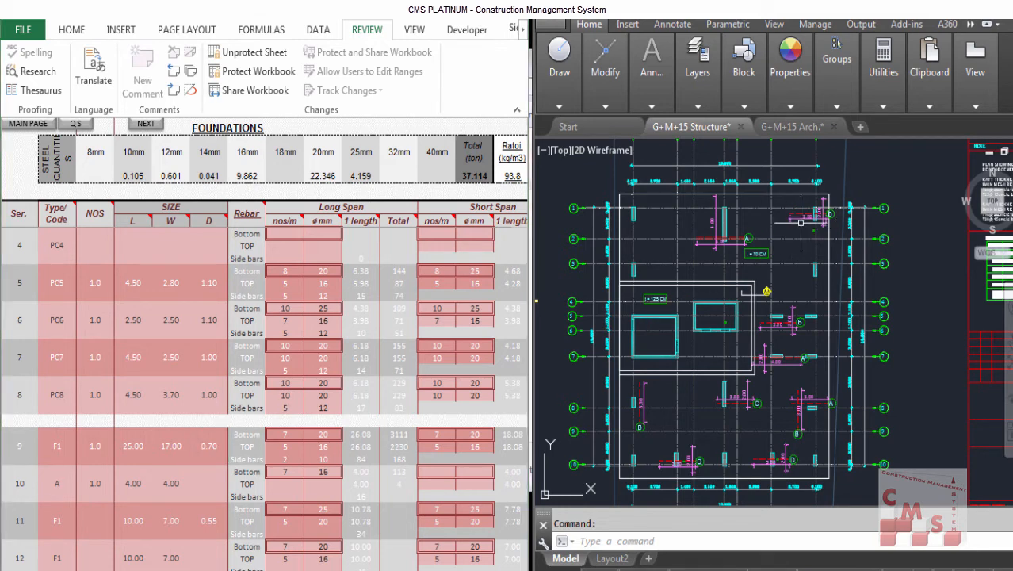
scroll(789, 228, up, 6)
scroll(875, 214, down, 2)
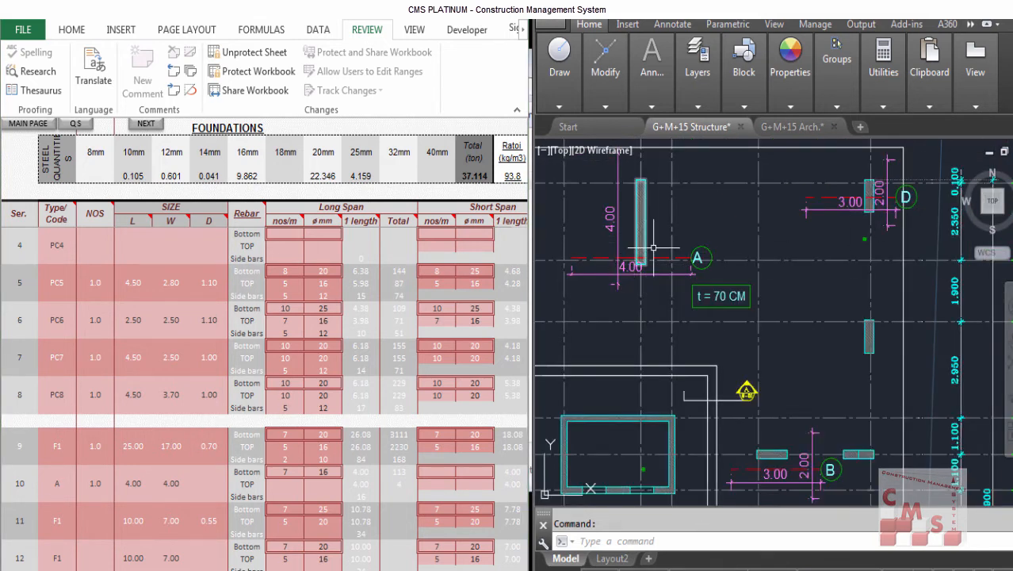
scroll(666, 226, down, 4)
scroll(753, 393, up, 4)
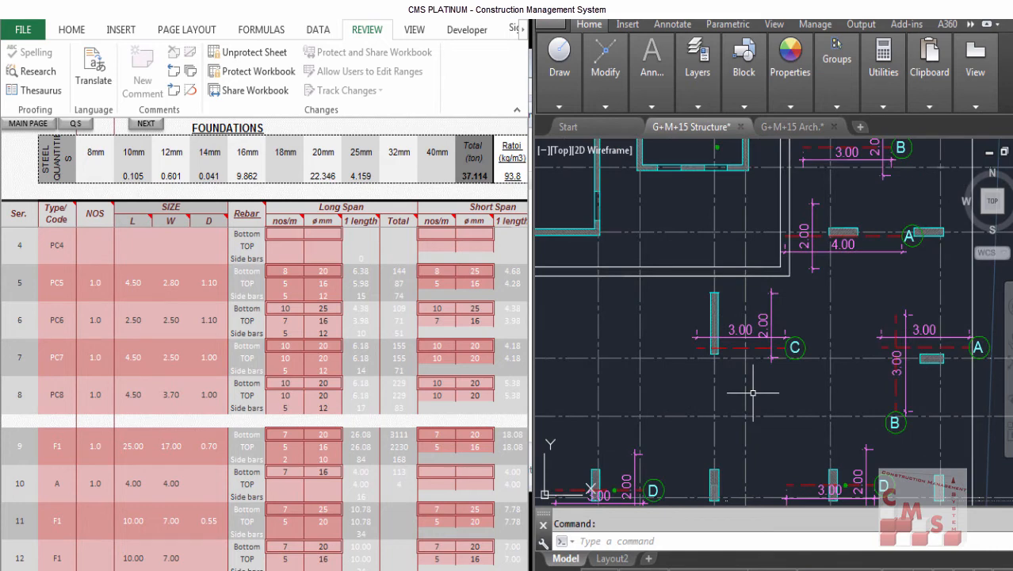
scroll(753, 392, down, 4)
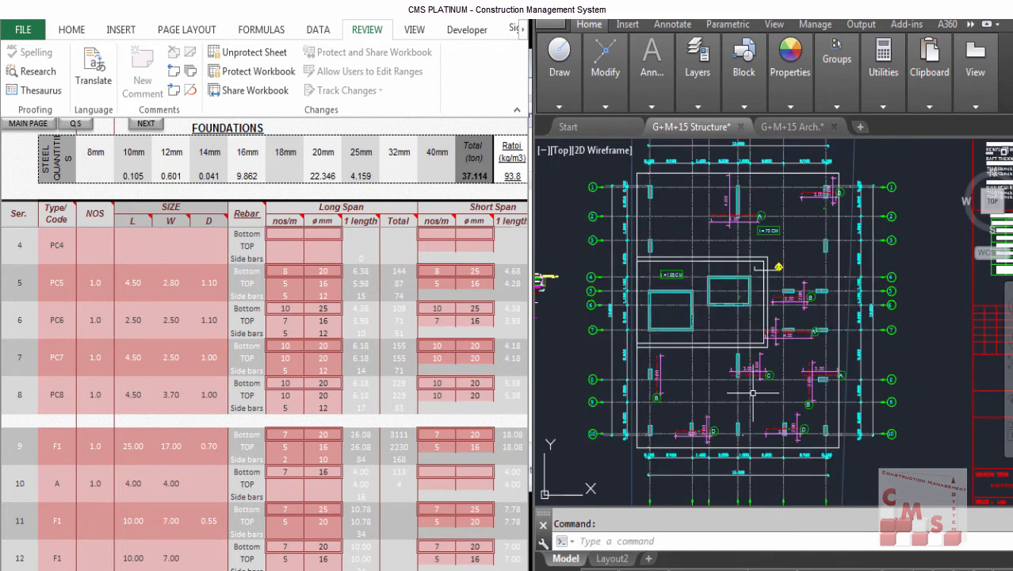
Step: Inspect the extent of the type A extra reinforcement around the wall in the 70 cm raft area
scroll(809, 321, up, 2)
scroll(729, 175, up, 2)
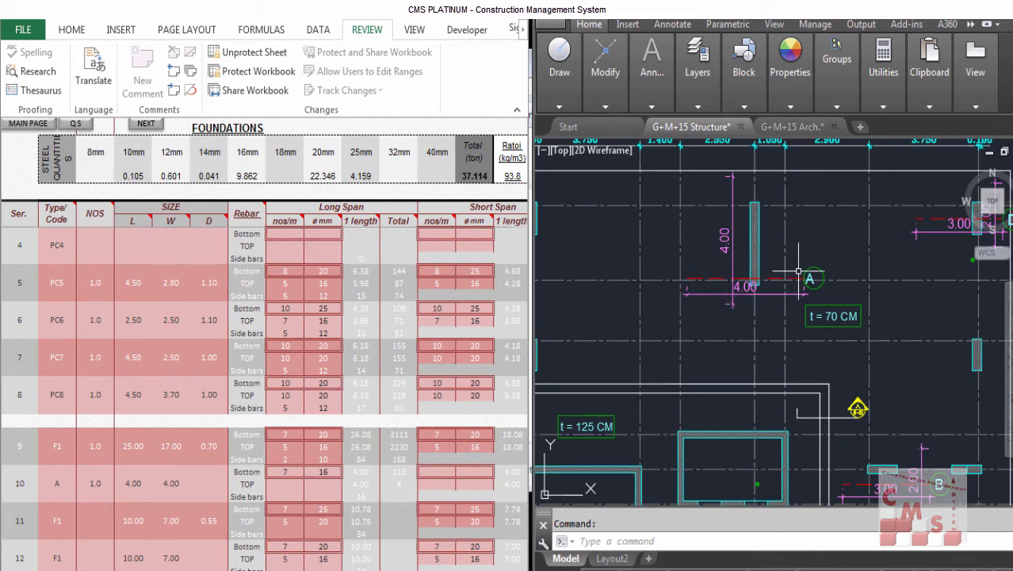
scroll(796, 272, up, 2)
scroll(749, 314, down, 2)
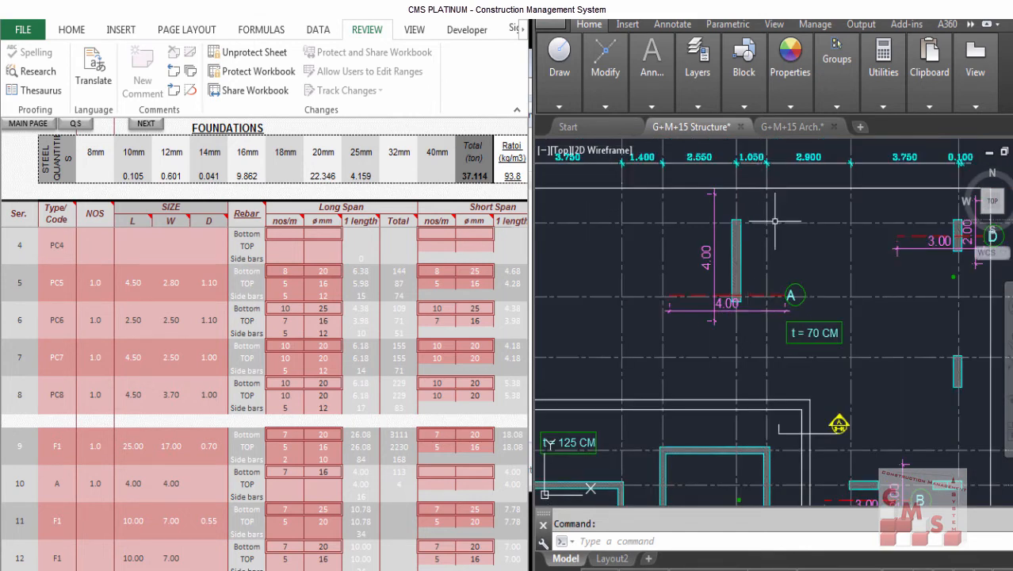
scroll(759, 296, up, 2)
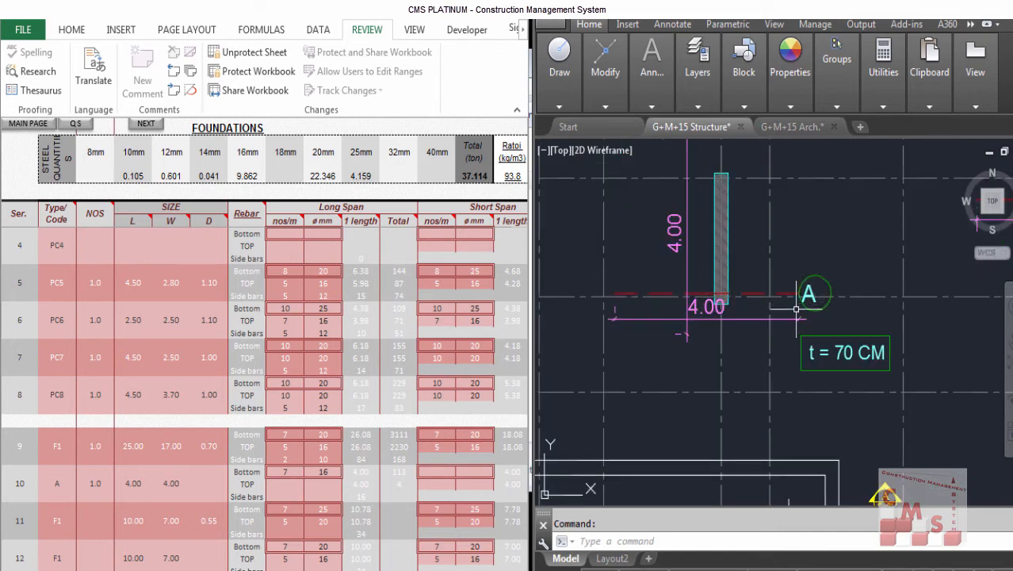
drag(720, 341, 703, 422)
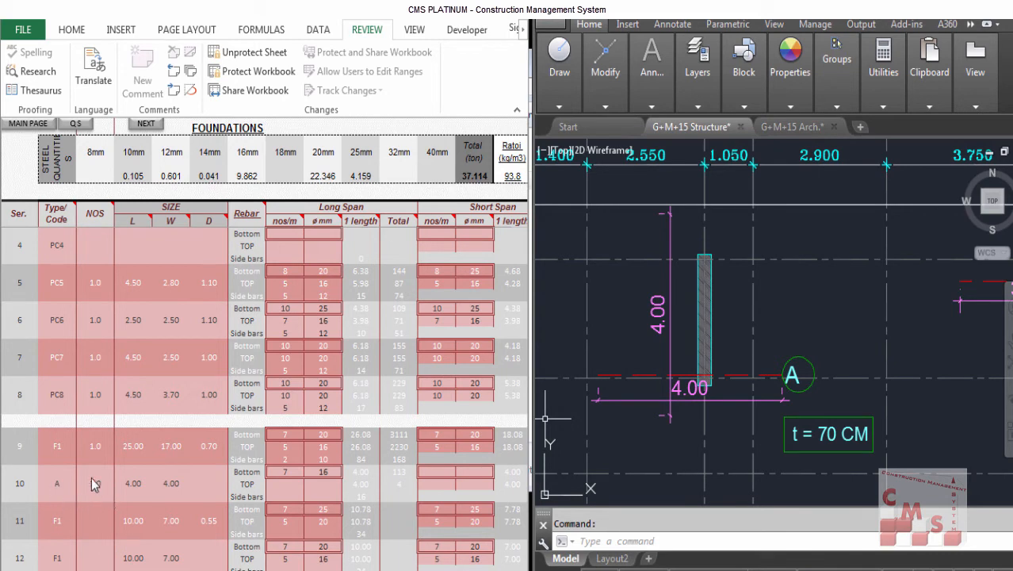
scroll(789, 379, down, 5)
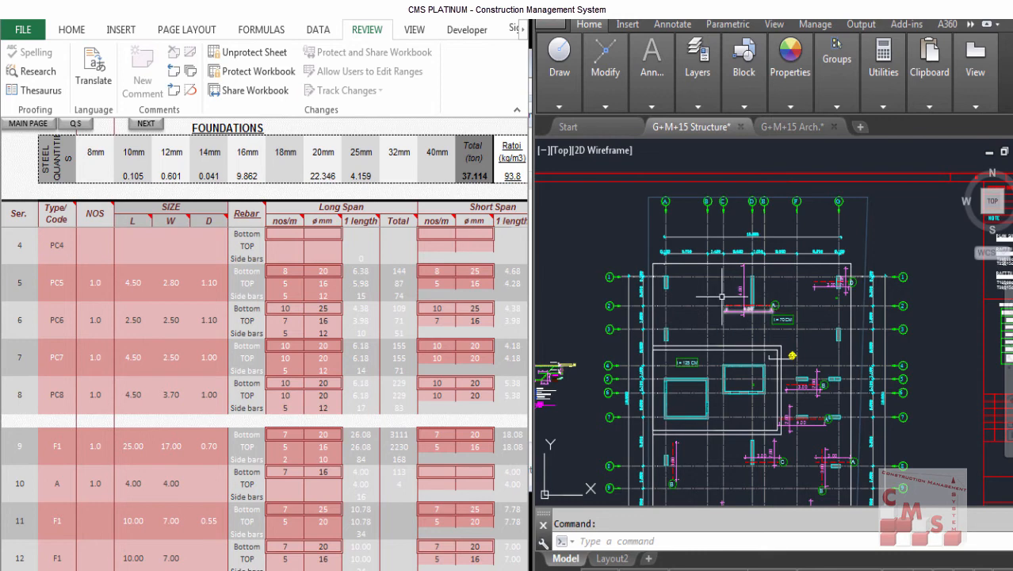
scroll(761, 282, up, 5)
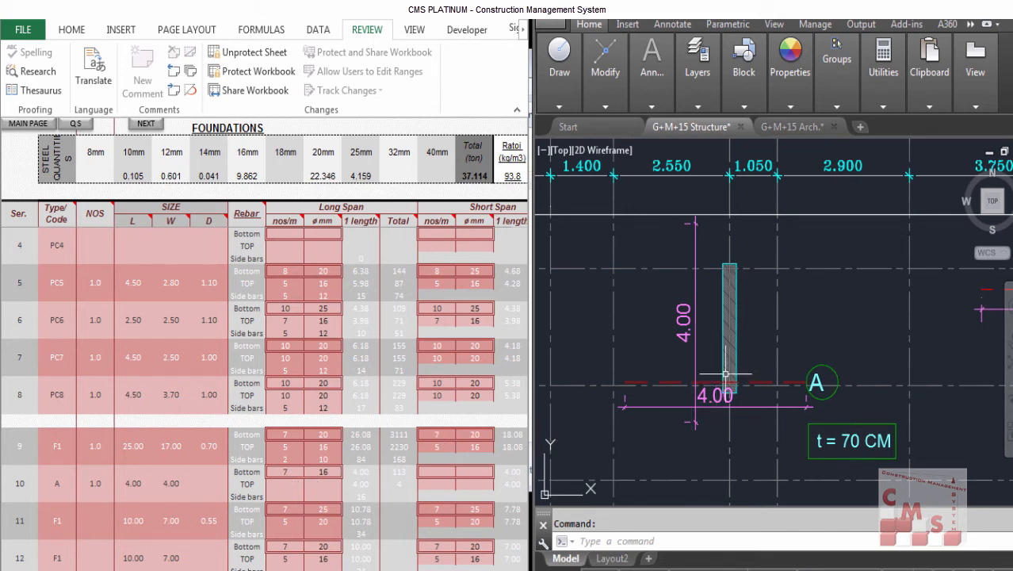
Step: Look up type A in the extra bottom reinforcement schedule and enter 16 mm as row 10's long-span bottom bar diameter
scroll(607, 290, down, 5)
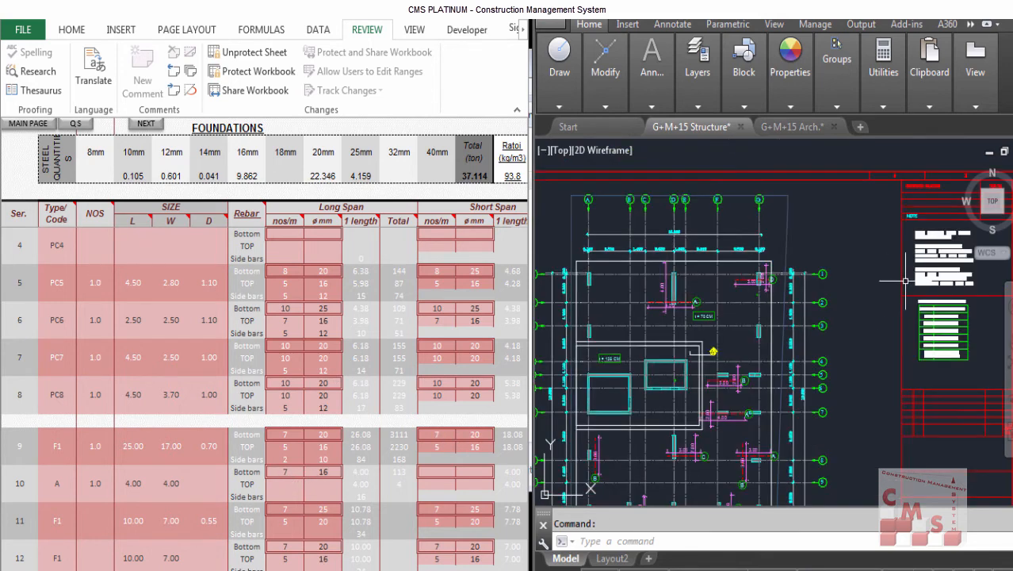
scroll(943, 321, up, 6)
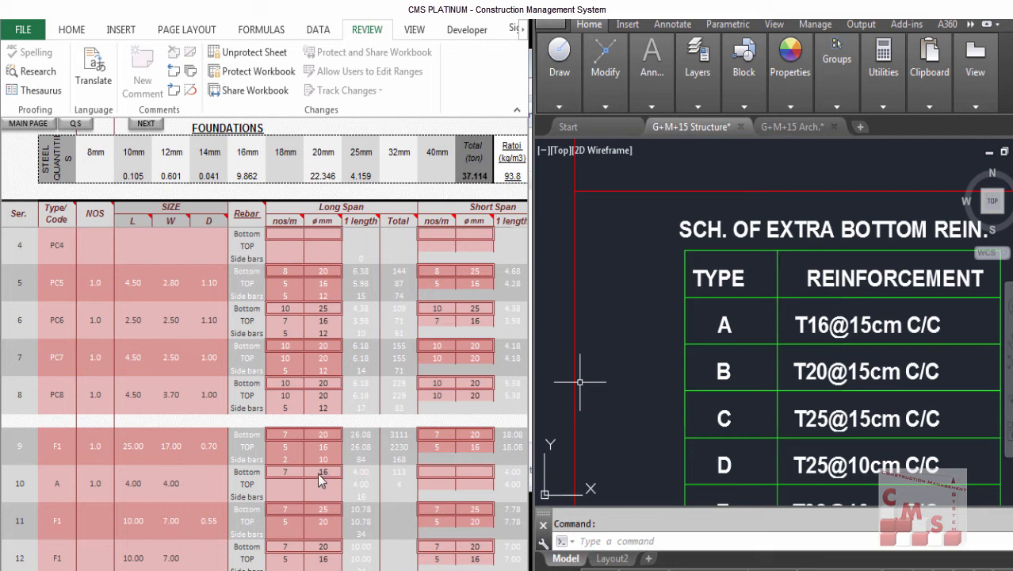
click(287, 472)
click(320, 472)
text(16)
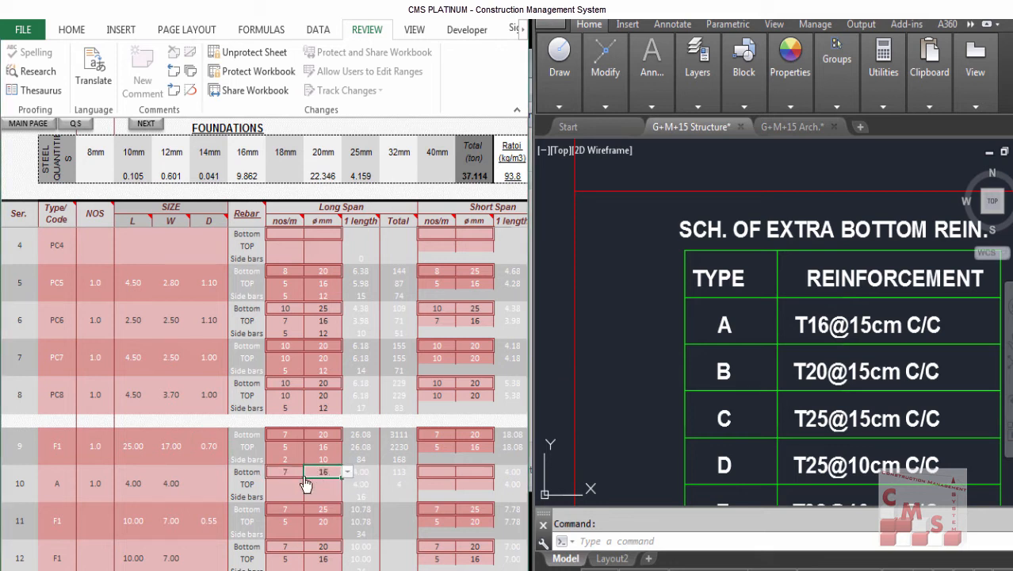
Step: Enter row 10's short-span bottom bars as 6.7 per metre with a 16 mm diameter
scroll(651, 339, down, 8)
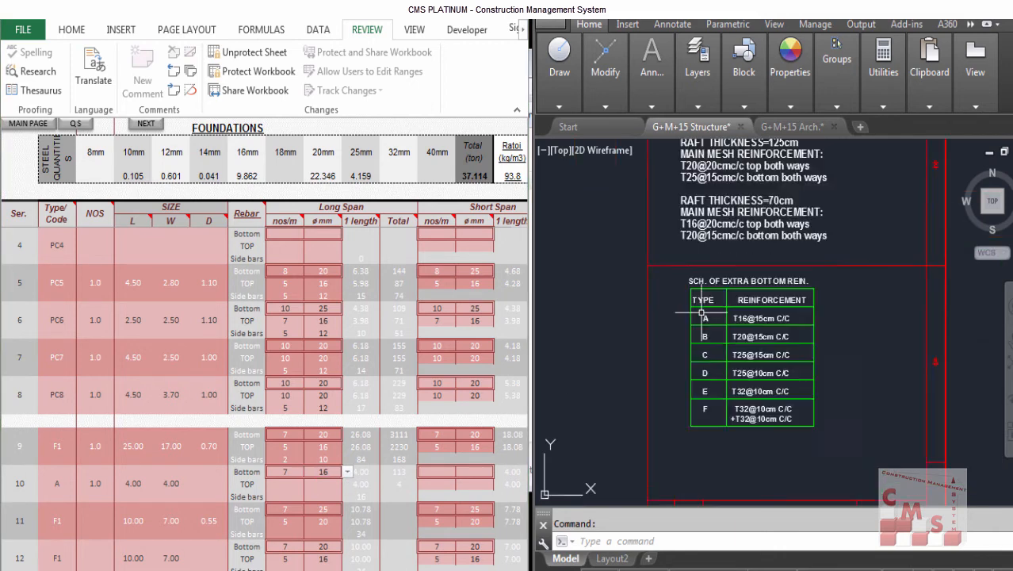
scroll(669, 309, up, 8)
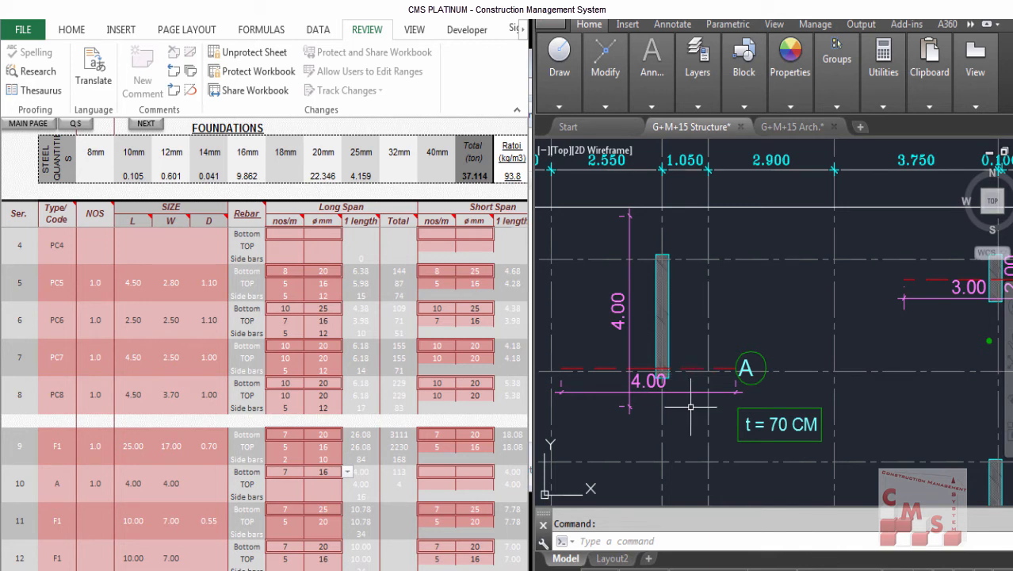
click(437, 471)
text(7)
key(Tab)
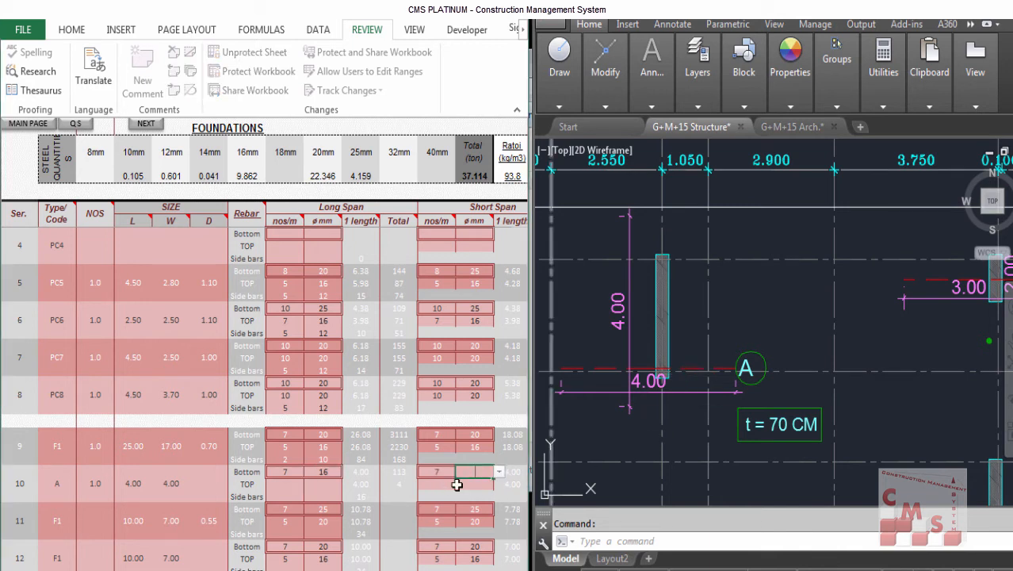
key(Left)
text(6.7)
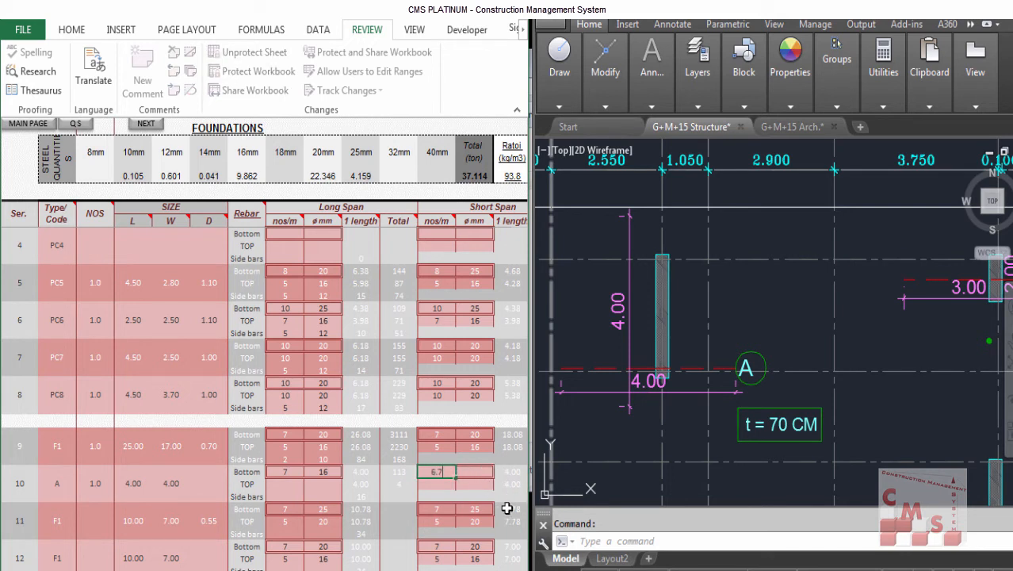
key(Tab)
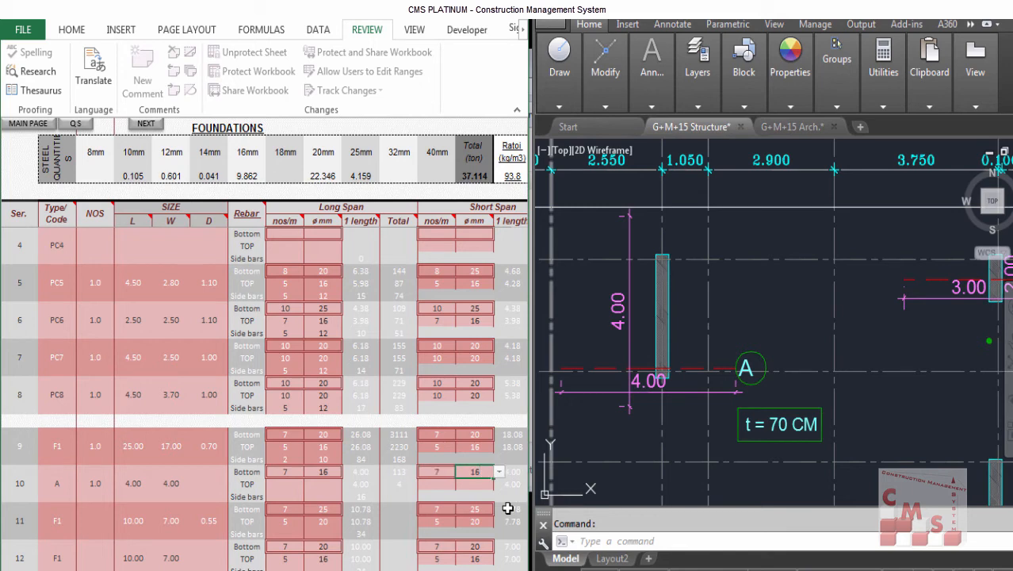
key(Return)
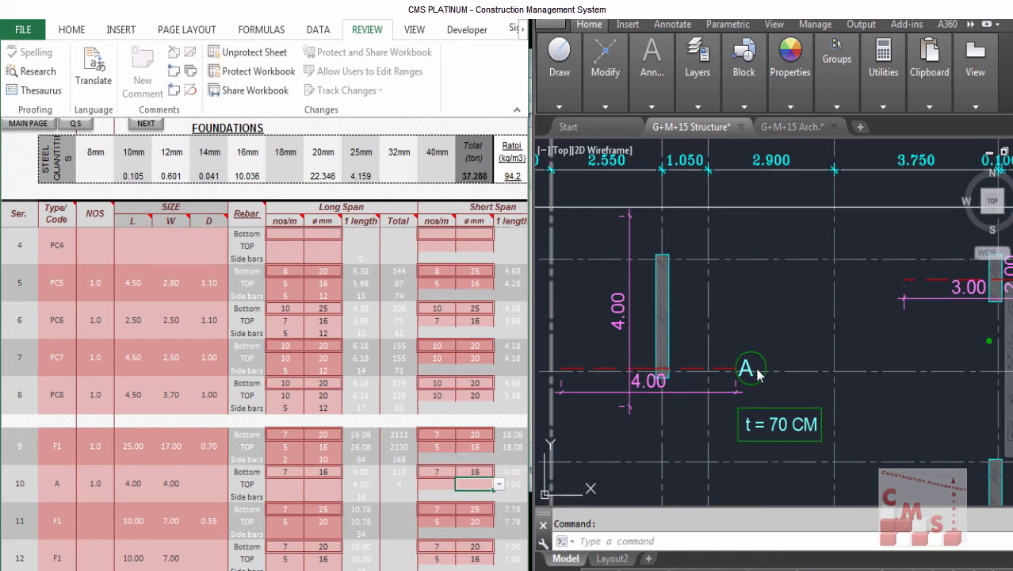
Step: Consult type B in the extra bottom reinforcement schedule and set row 10's short-span bottom bar diameter to 20 mm
scroll(670, 333, down, 2)
scroll(675, 335, up, 2)
click(675, 334)
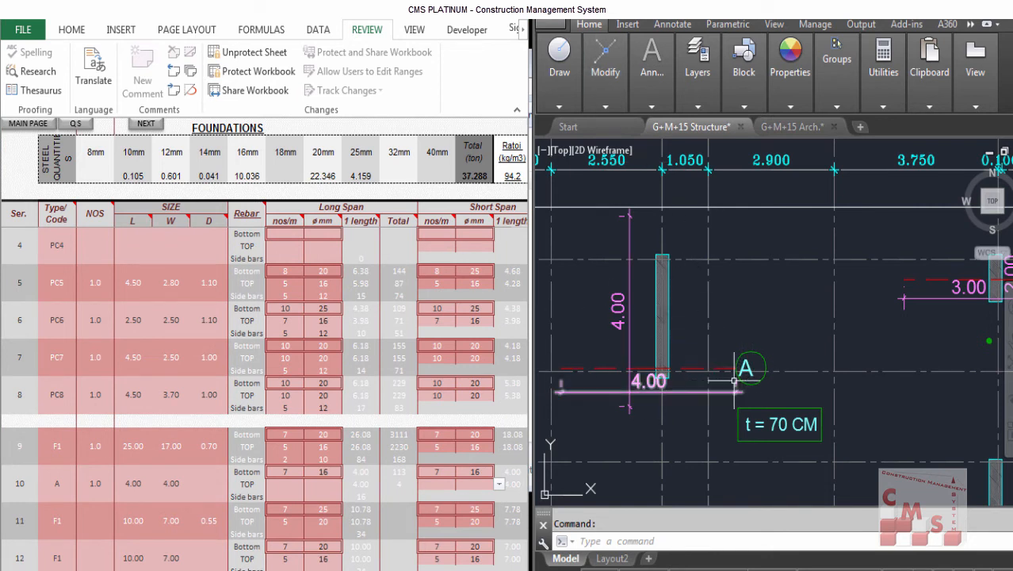
scroll(634, 342, down, 2)
scroll(635, 343, down, 2)
scroll(909, 346, up, 5)
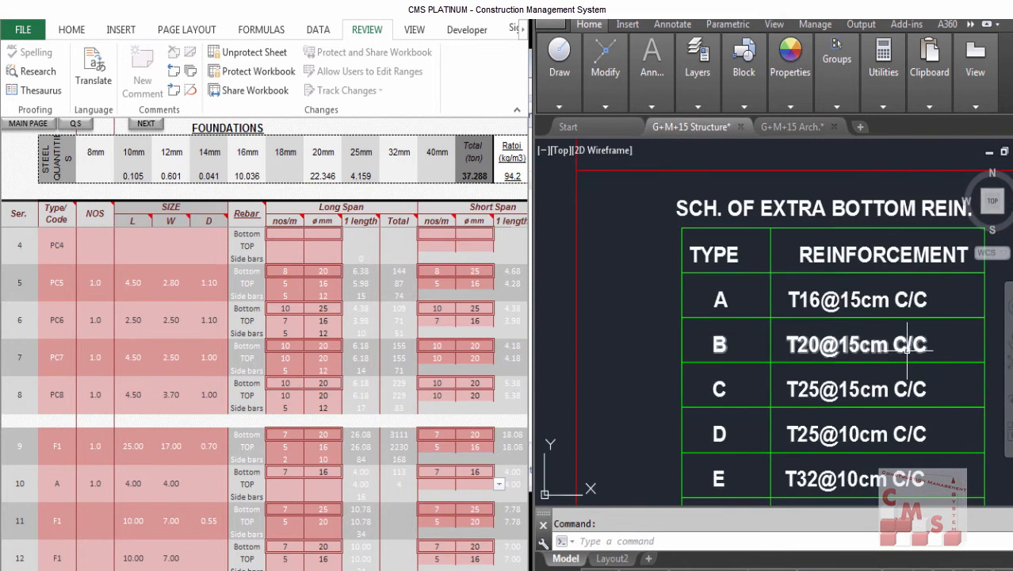
click(481, 474)
text(20)
key(Return)
key(Left)
click(479, 473)
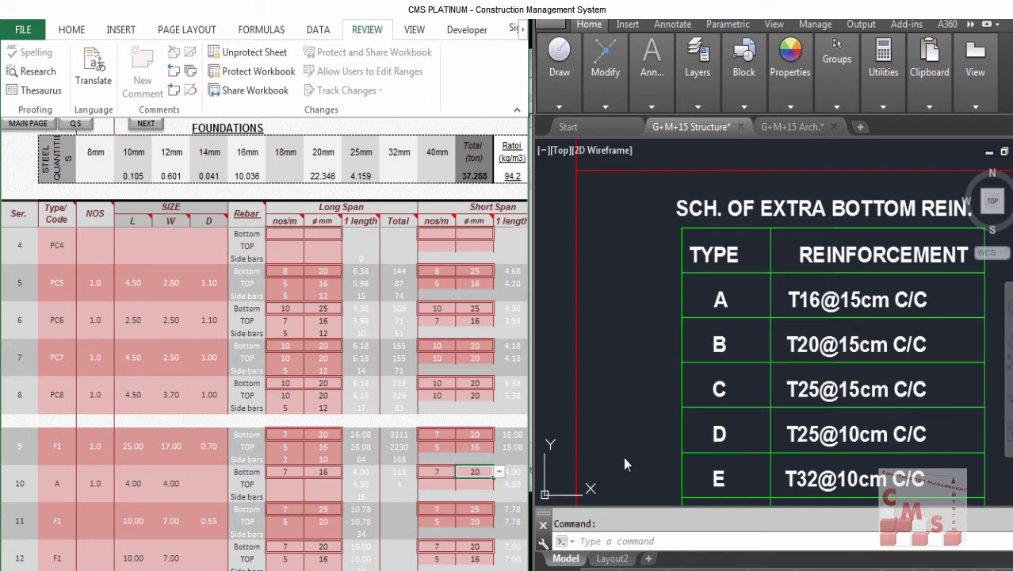
key(Left)
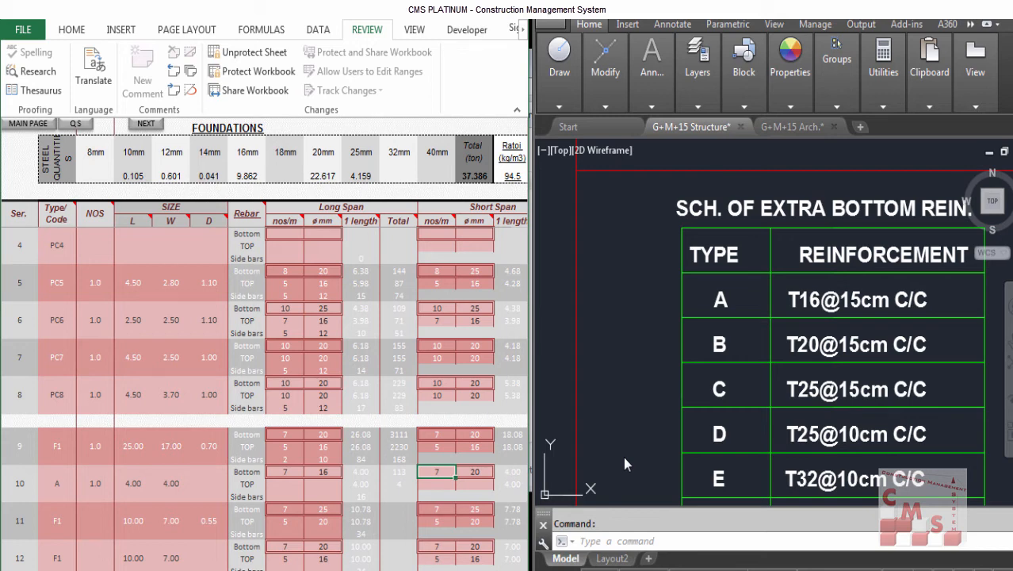
Step: Examine the extra reinforcement in the raft plan's 70 cm and 125 cm areas against the extra bottom reinforcement schedule
click(637, 347)
click(614, 385)
scroll(871, 333, down, 5)
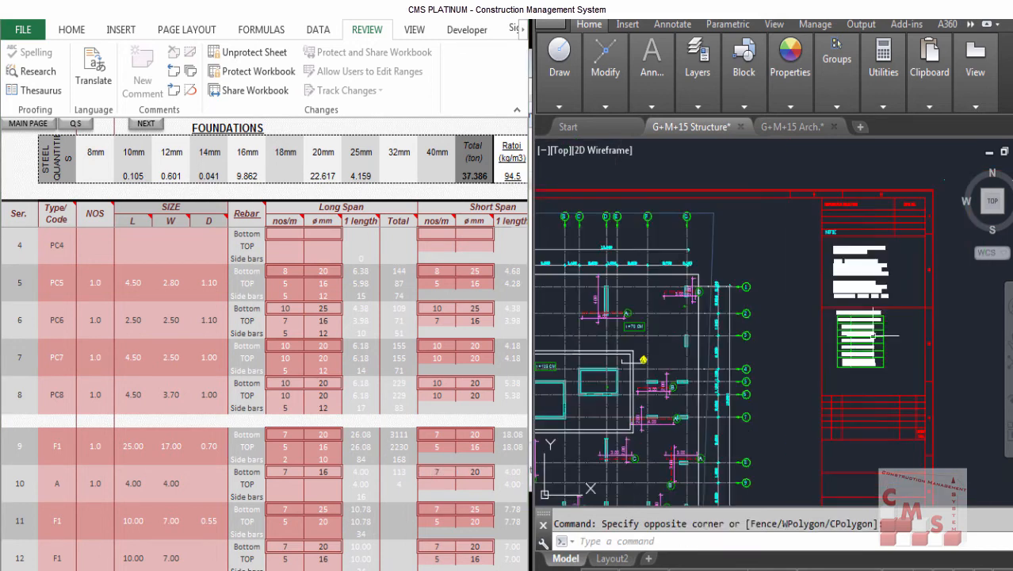
scroll(585, 295, up, 4)
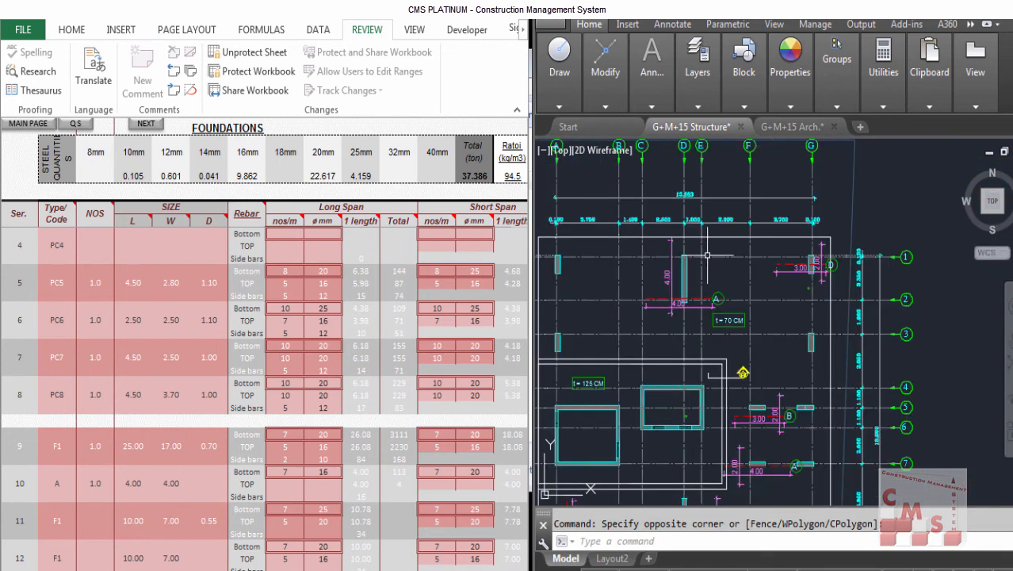
scroll(647, 274, up, 2)
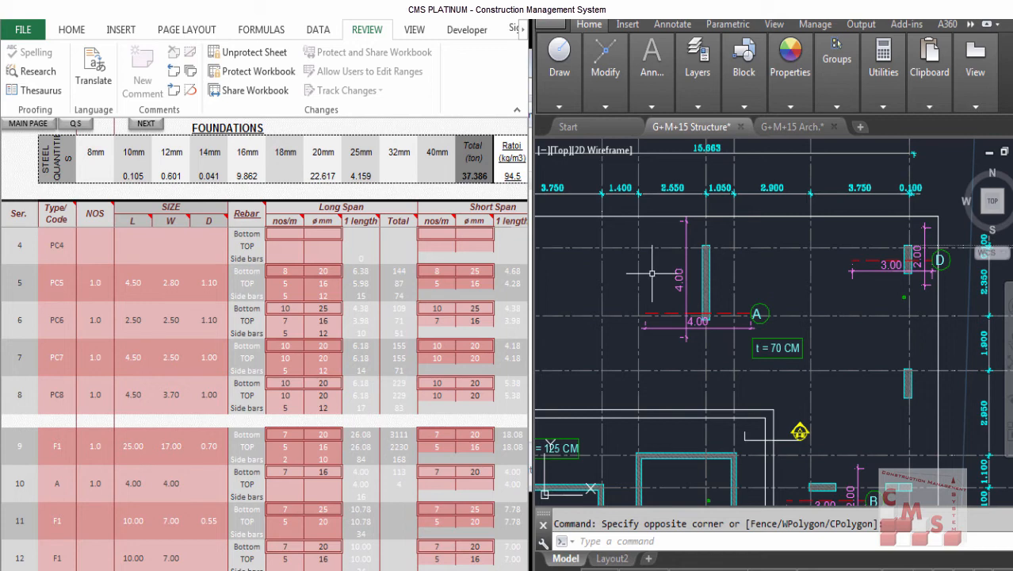
scroll(900, 257, up, 4)
scroll(856, 253, down, 4)
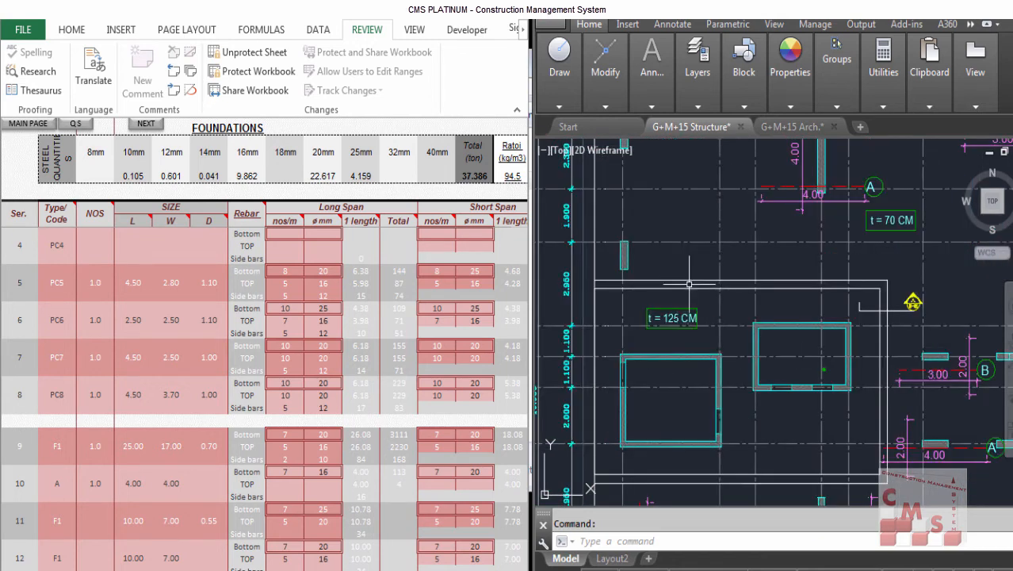
scroll(658, 266, down, 3)
scroll(820, 210, up, 3)
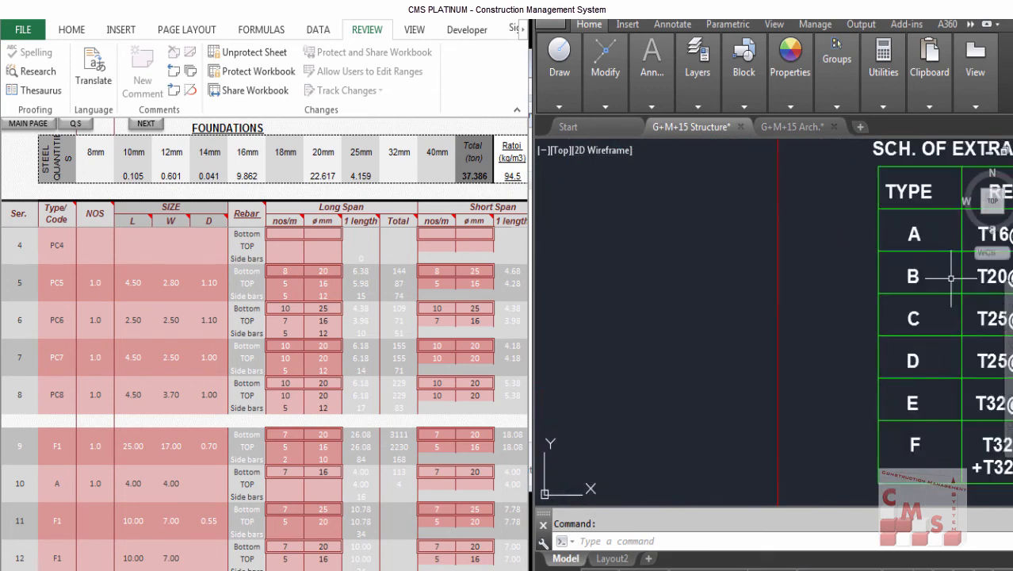
Step: Examine the raft thickness notes and compare the plan's 70 cm and 125 cm raft areas
scroll(714, 370, down, 3)
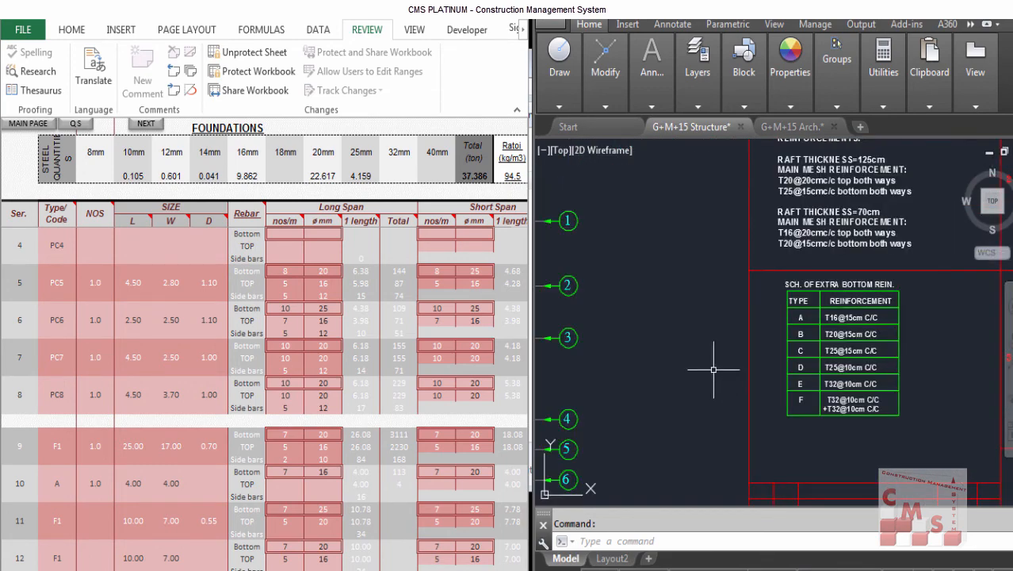
scroll(898, 353, up, 3)
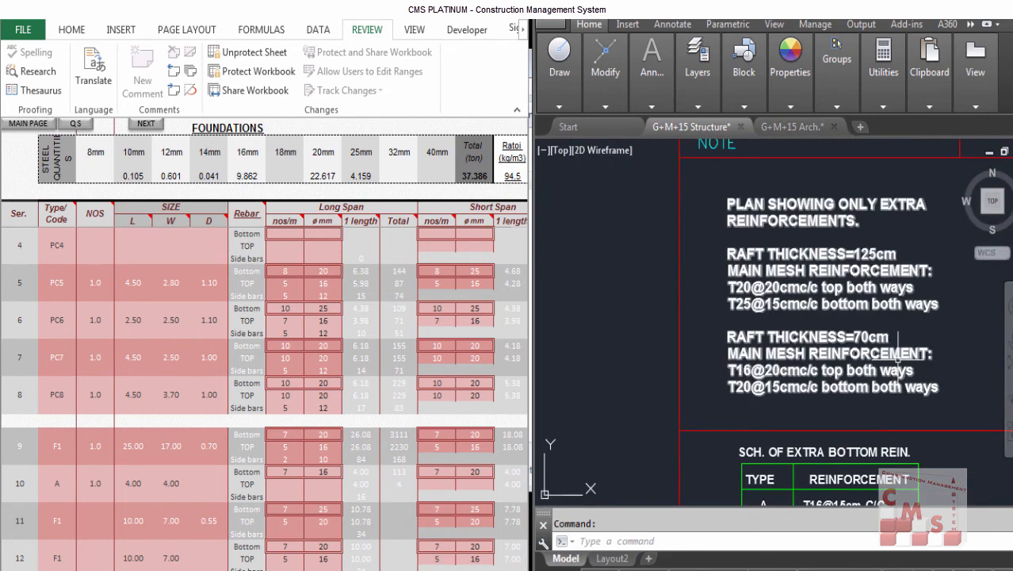
scroll(898, 353, up, 2)
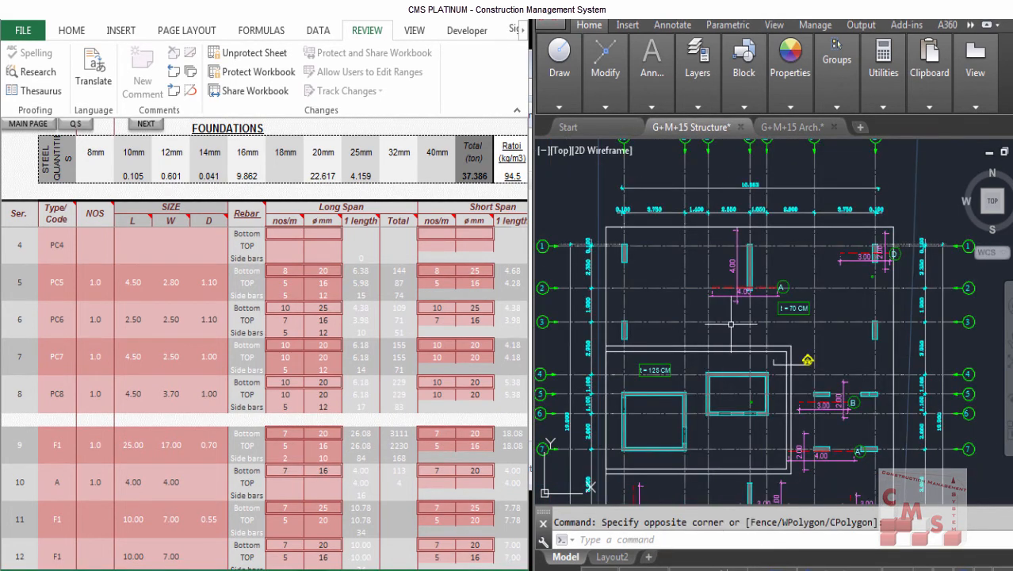
scroll(811, 236, up, 3)
scroll(882, 183, down, 2)
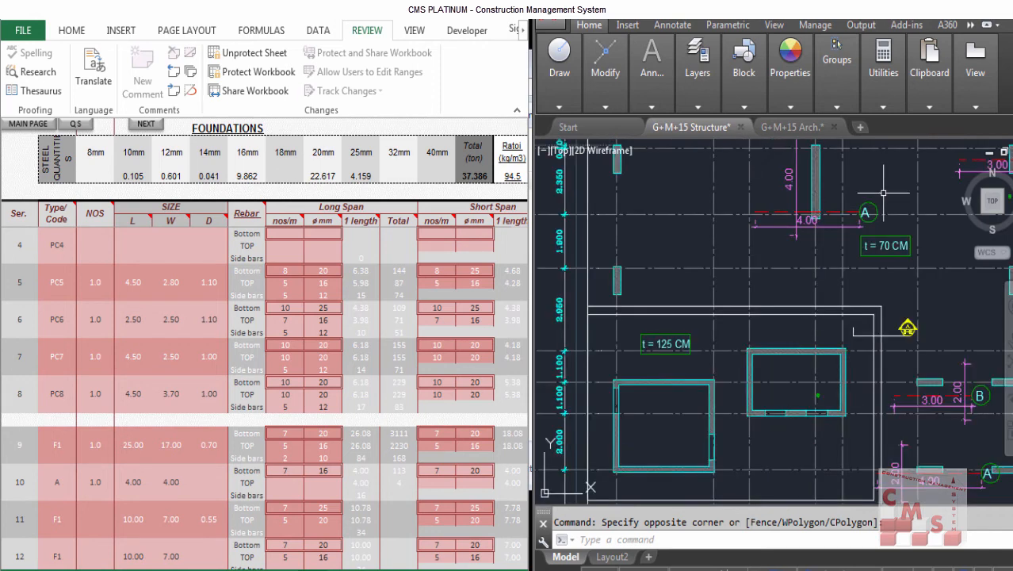
drag(761, 281, 737, 328)
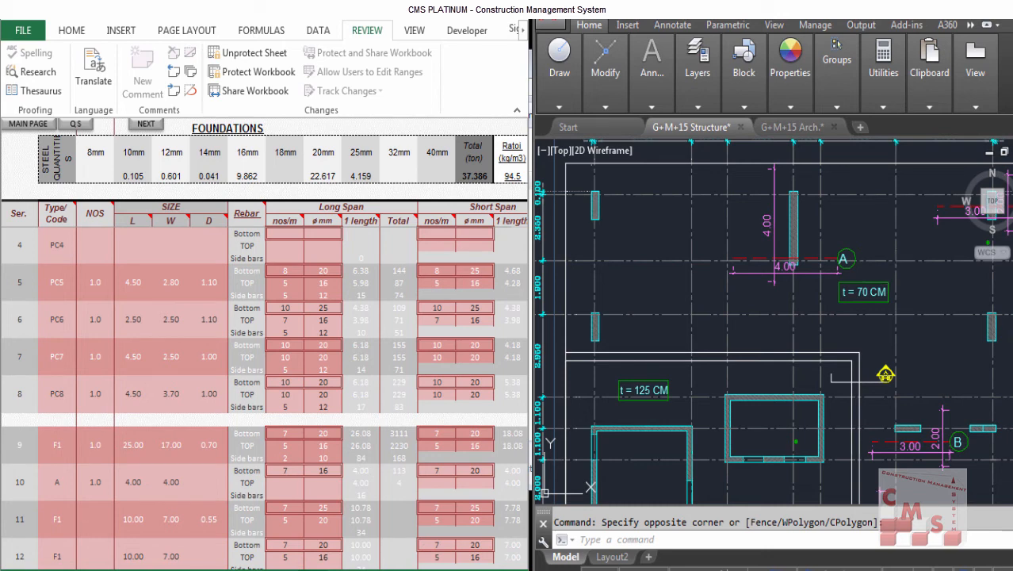
click(816, 286)
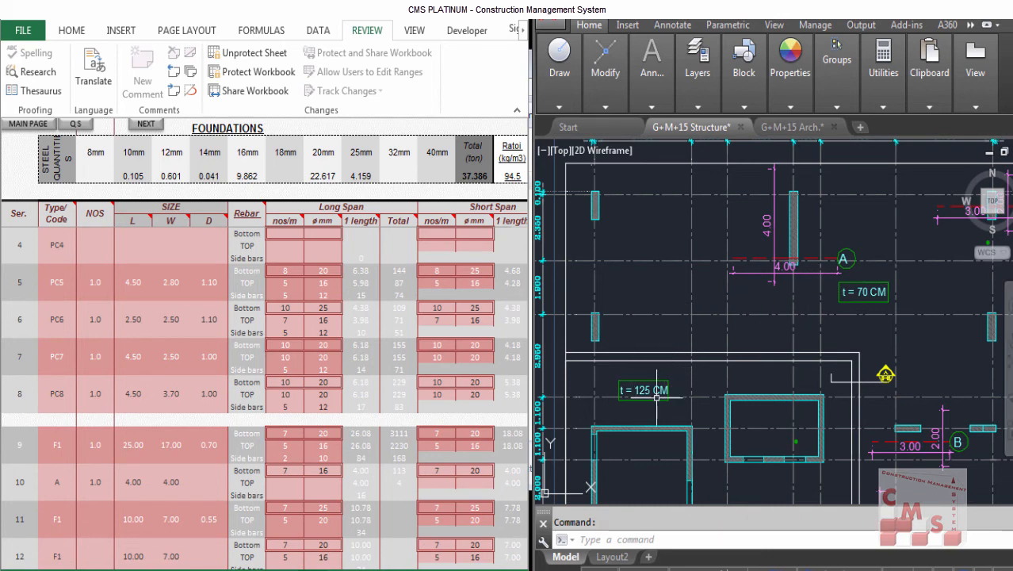
scroll(720, 311, down, 2)
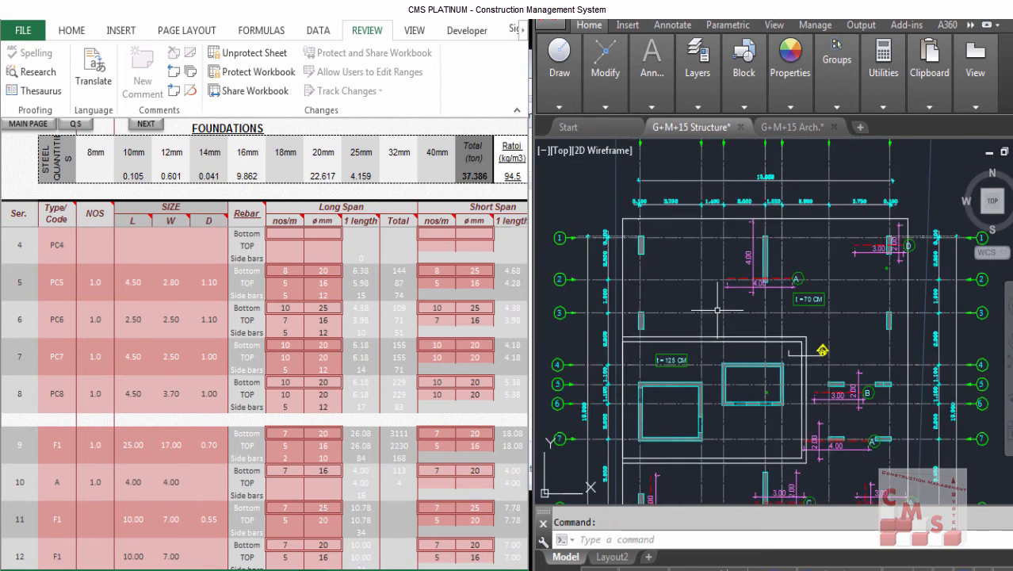
scroll(662, 439, up, 2)
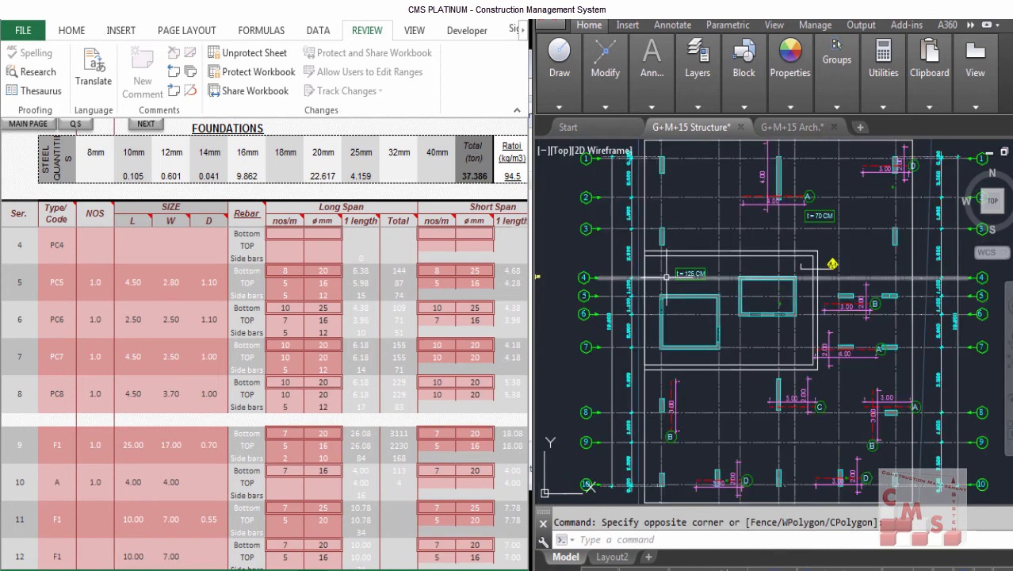
scroll(656, 276, down, 2)
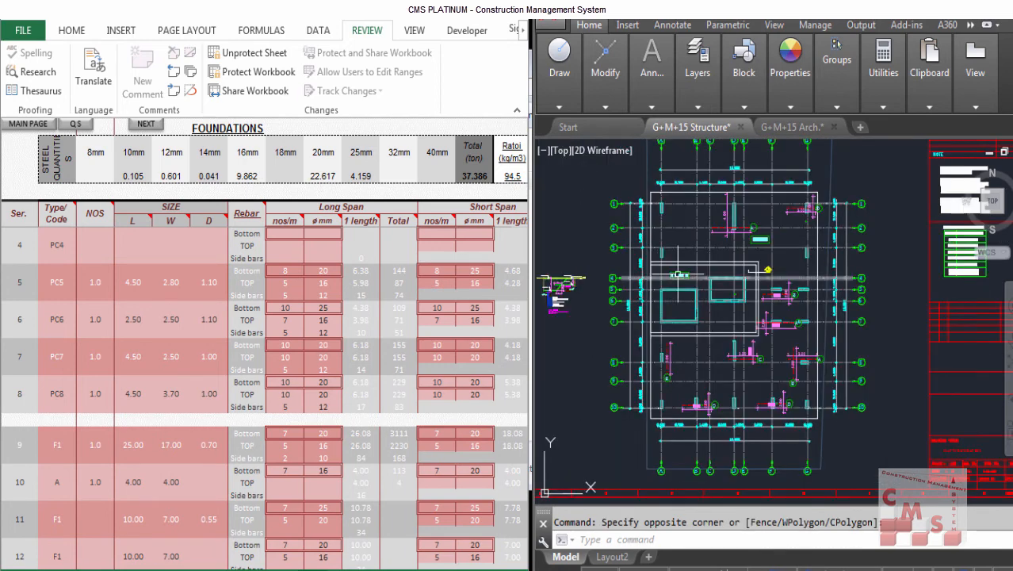
Step: Read the main mesh reinforcement note for the 125 cm raft thickness and locate that area on the plan
scroll(966, 176, up, 7)
scroll(719, 226, down, 2)
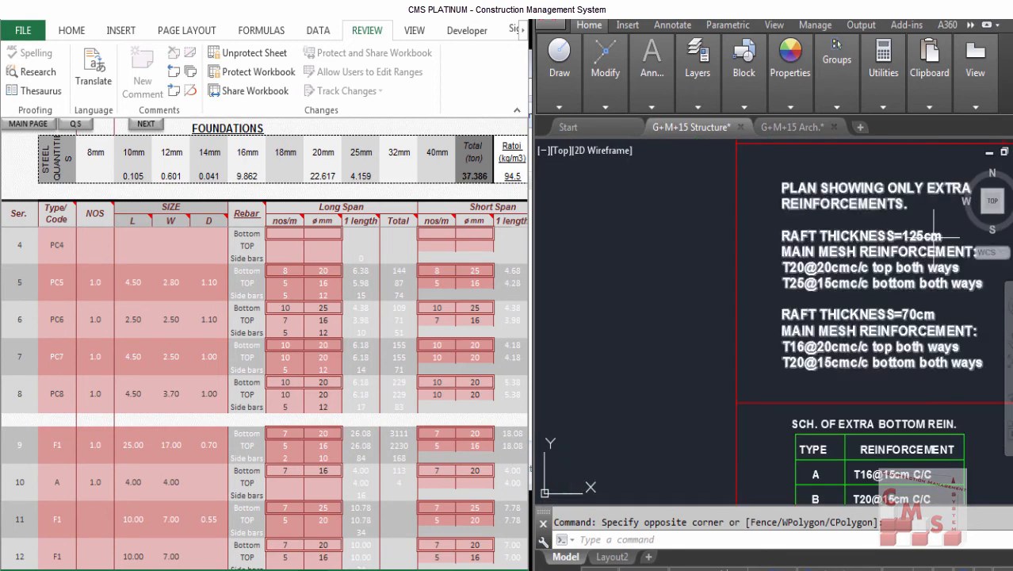
scroll(848, 228, up, 3)
scroll(858, 229, down, 2)
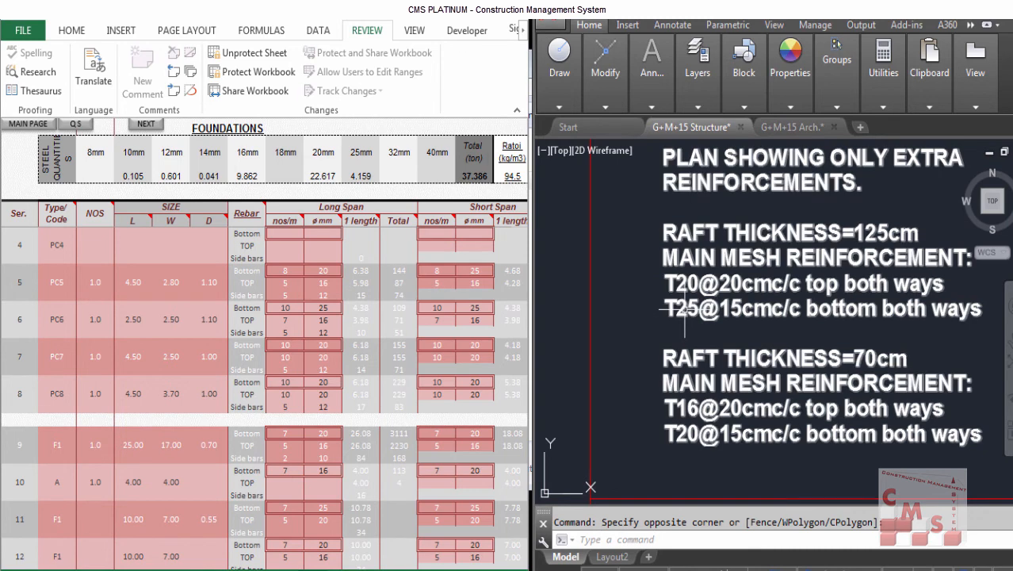
scroll(675, 308, down, 5)
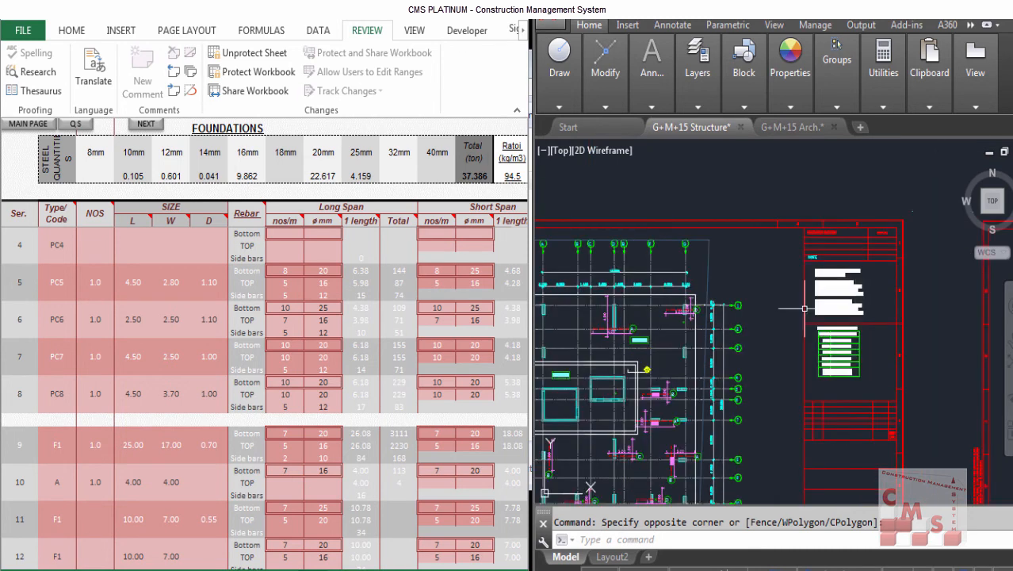
scroll(582, 408, up, 5)
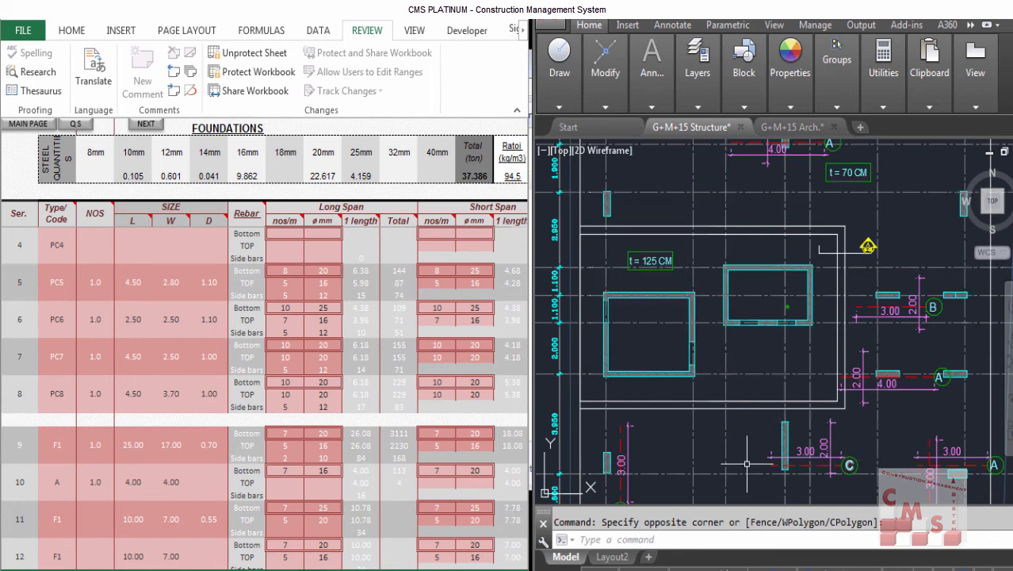
Step: Check row 11's F1 size cells and set its number of foundations to 1
click(203, 520)
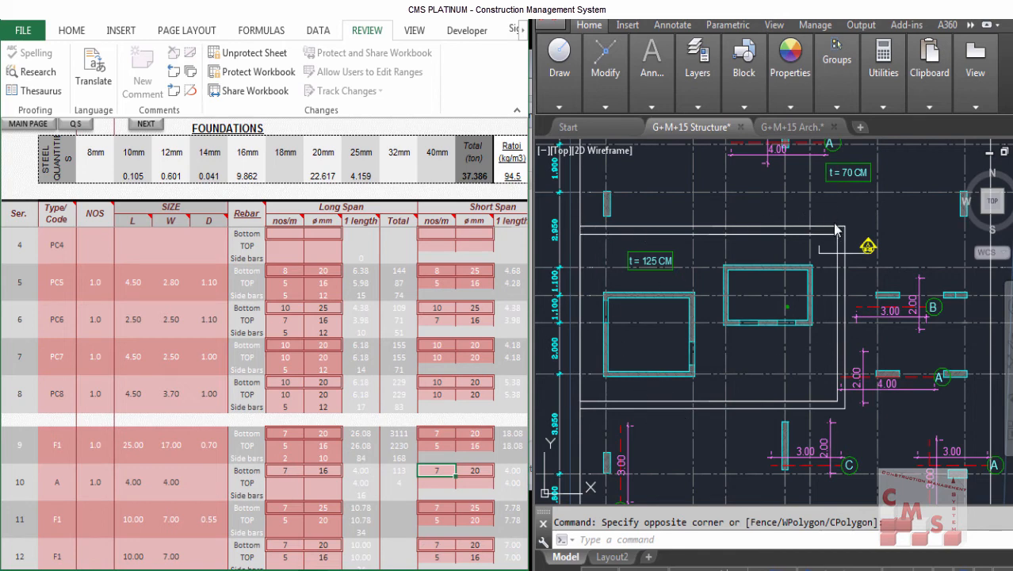
click(171, 520)
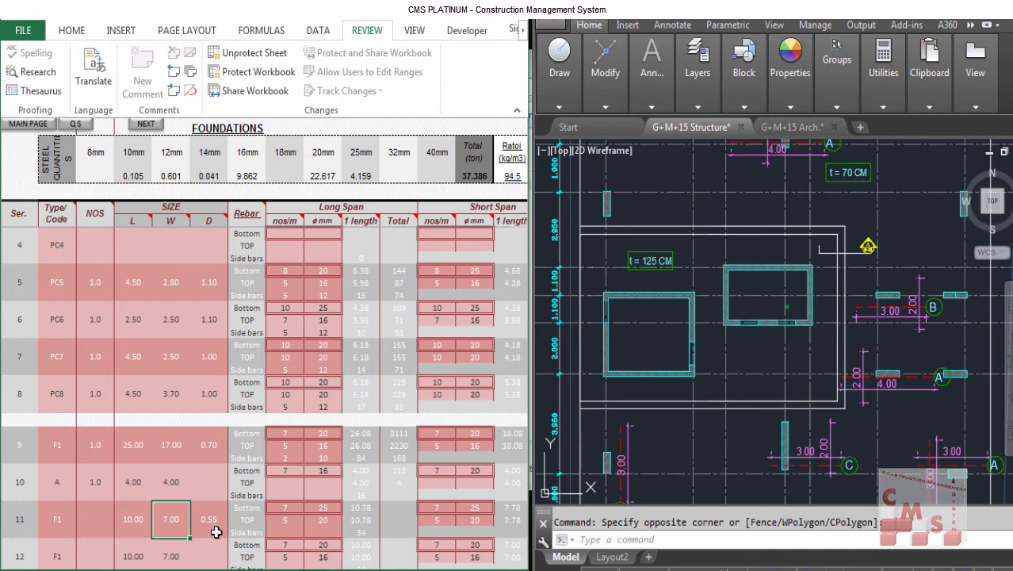
click(213, 532)
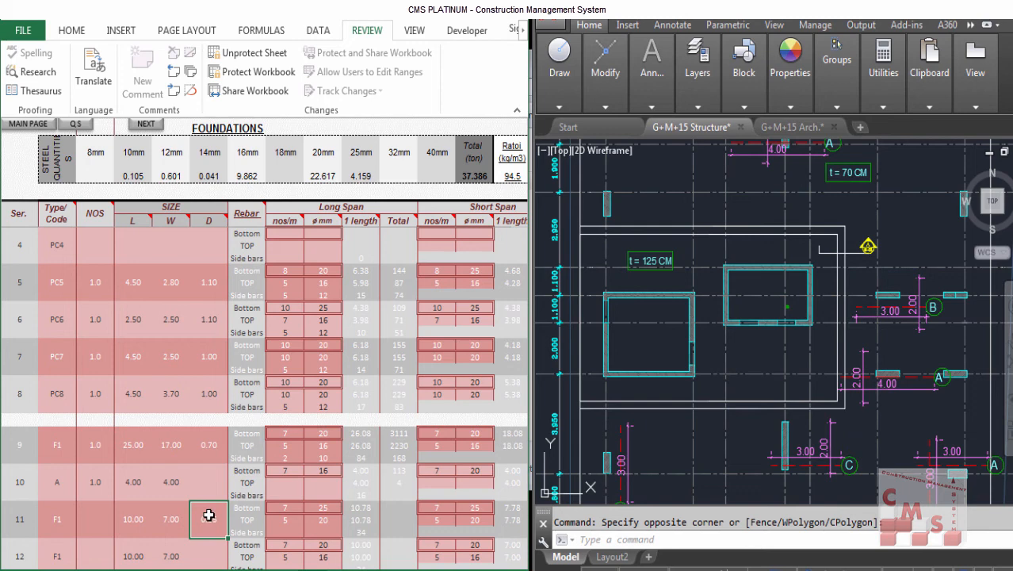
click(111, 530)
text(1)
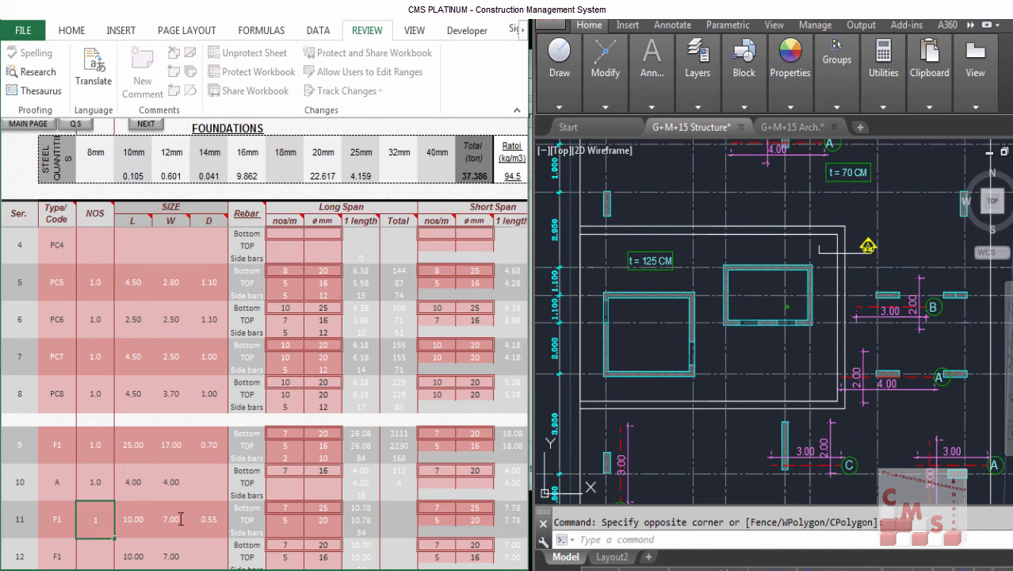
key(Return)
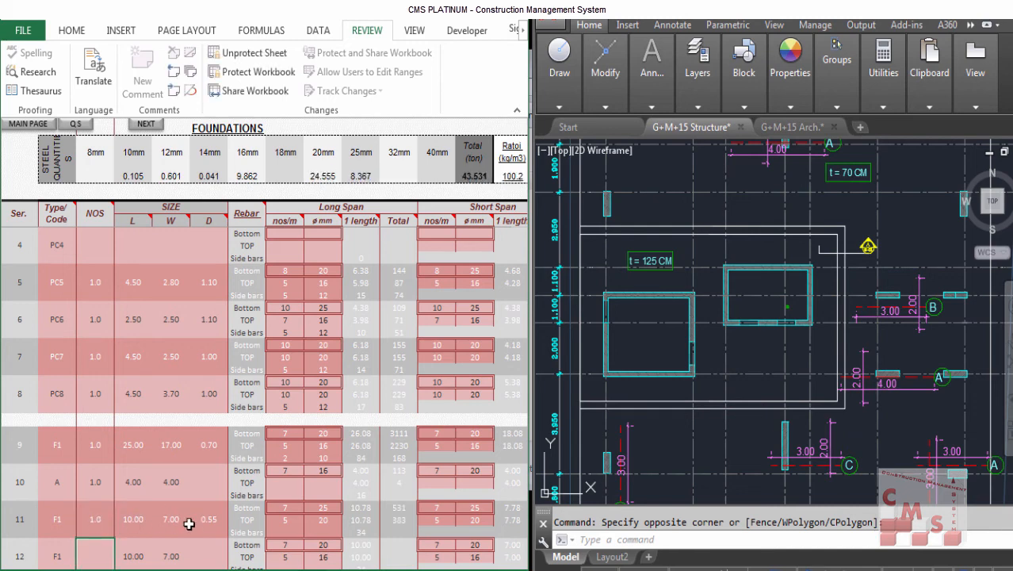
Step: Check row 11's long-span bottom and top bars, and enter -1 as row 12's number of foundations
click(288, 510)
click(323, 509)
click(280, 520)
click(322, 520)
scroll(642, 355, down, 2)
scroll(645, 356, up, 1)
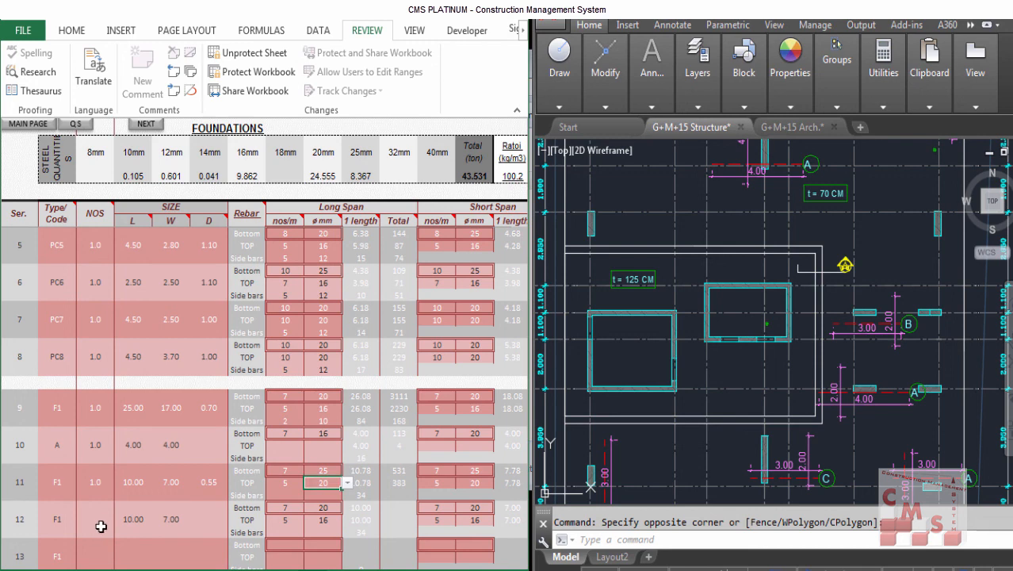
click(97, 523)
text(-1)
key(Return)
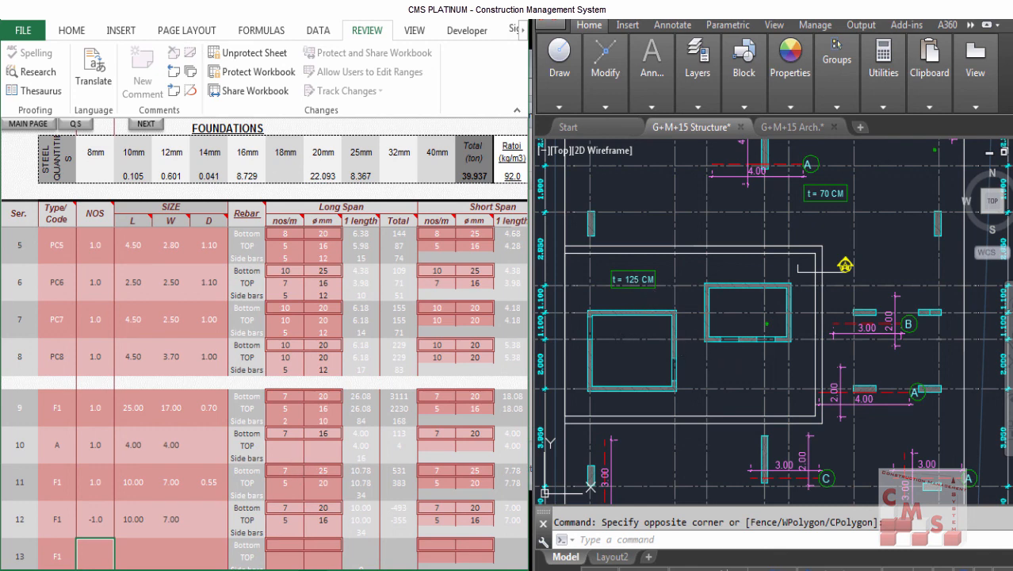
Step: Examine the section detail where the raft changes thickness, comparing it with the raft plan and surrounding outlines
scroll(690, 296, down, 2)
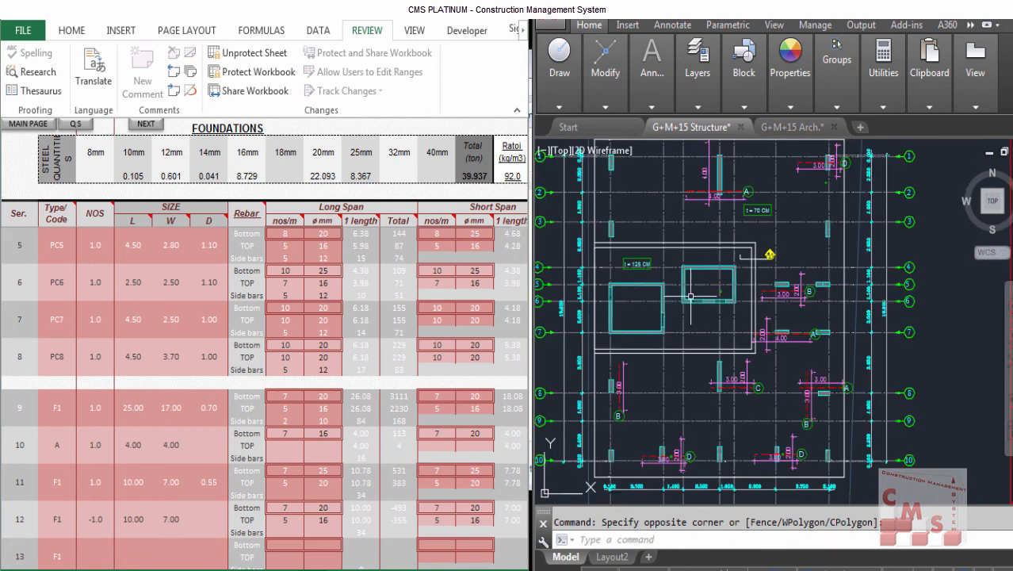
scroll(789, 276, down, 2)
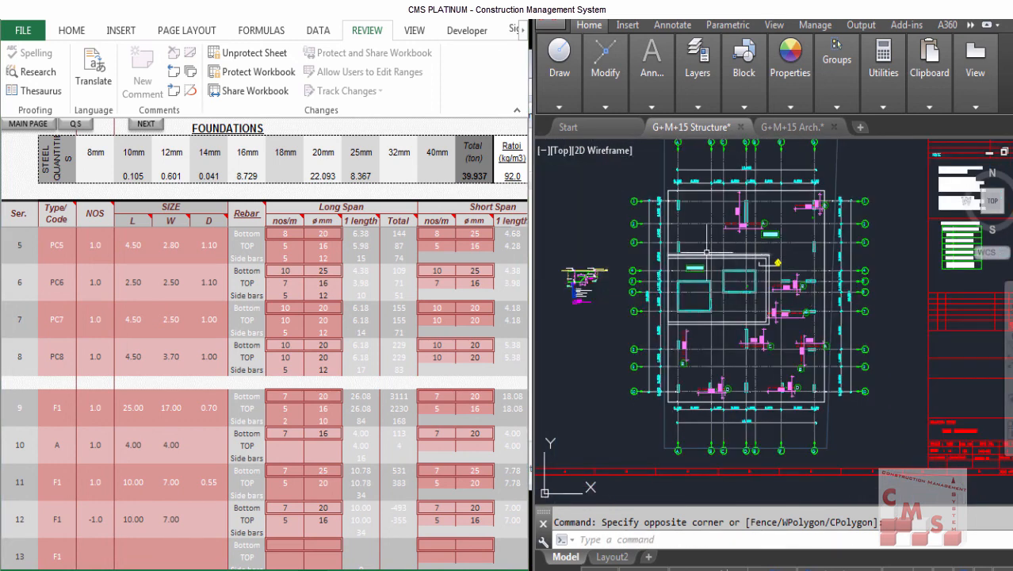
scroll(582, 279, up, 6)
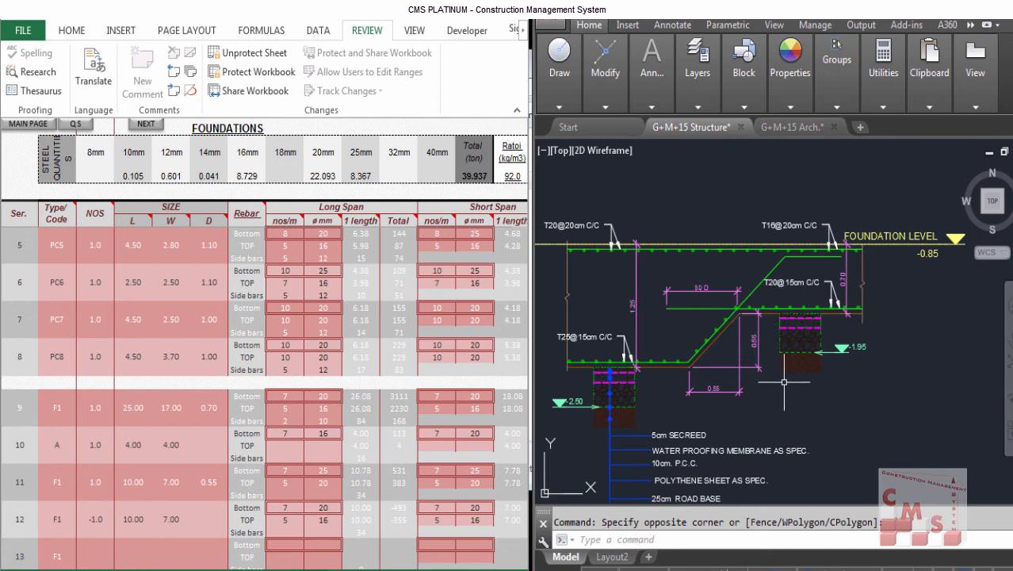
scroll(784, 382, down, 4)
scroll(670, 325, up, 3)
scroll(695, 320, up, 2)
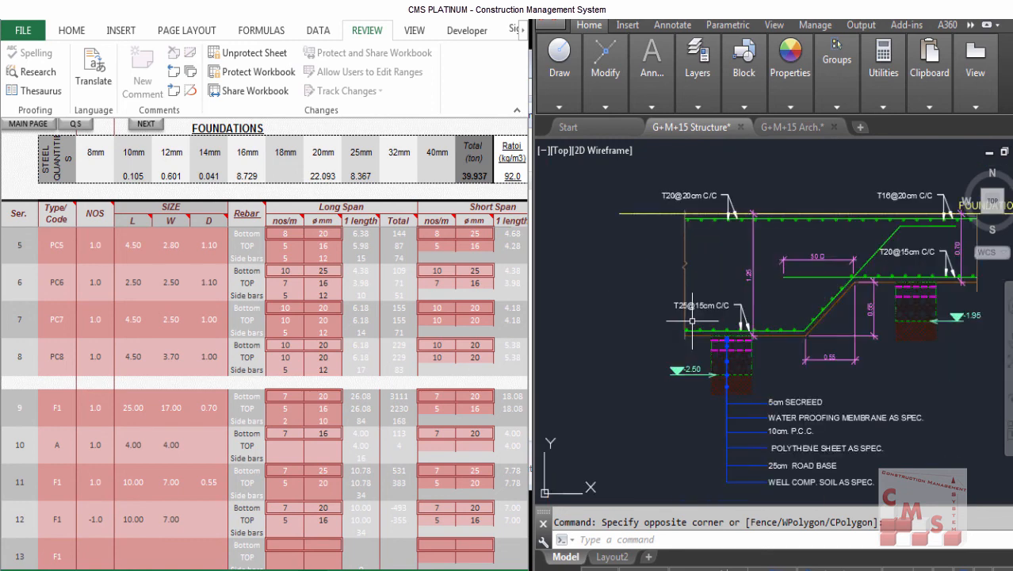
scroll(698, 302, down, 2)
scroll(698, 302, down, 3)
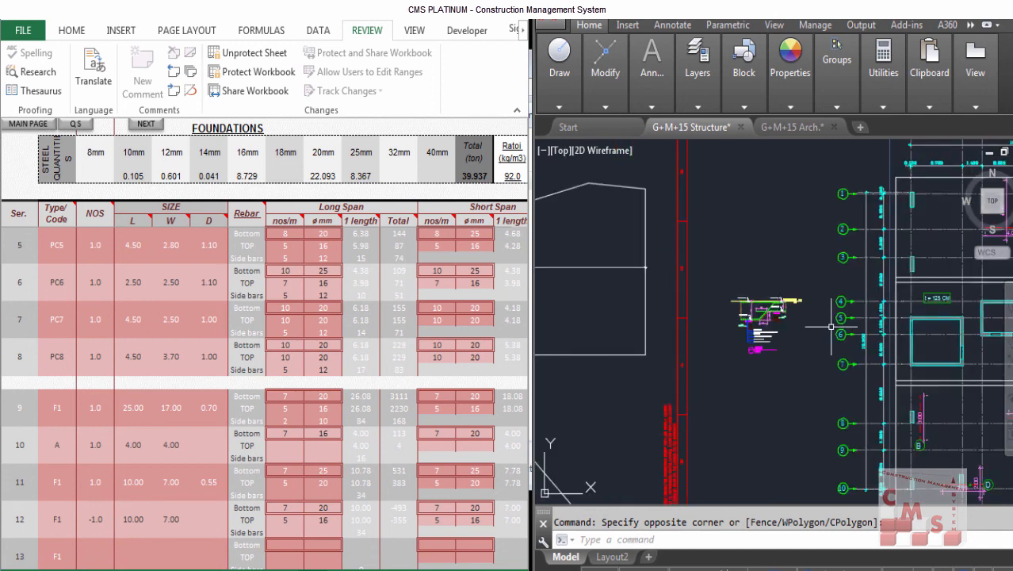
scroll(818, 326, down, 2)
scroll(565, 298, up, 3)
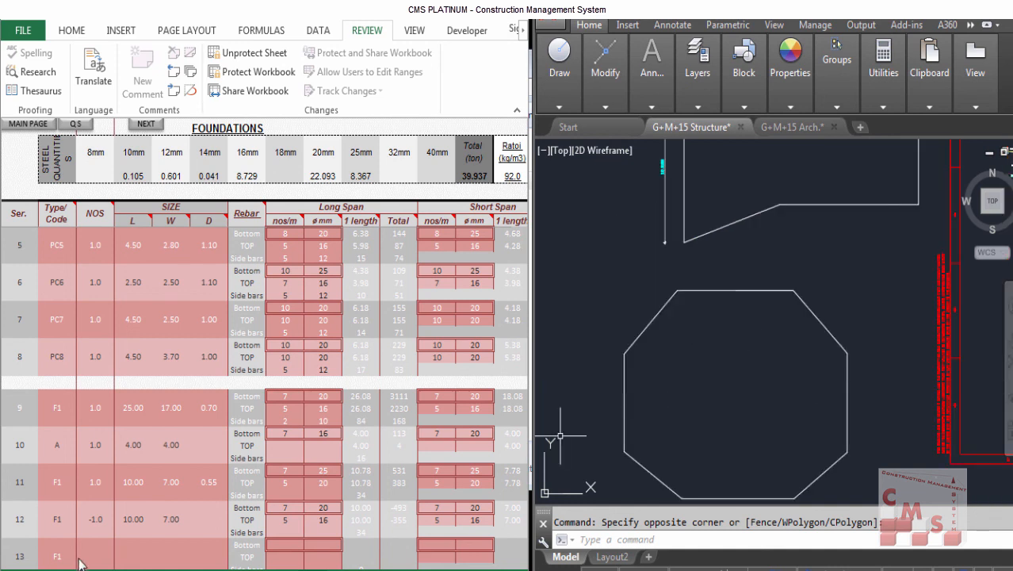
Step: Go through row 13's length, width and depth cells
click(145, 553)
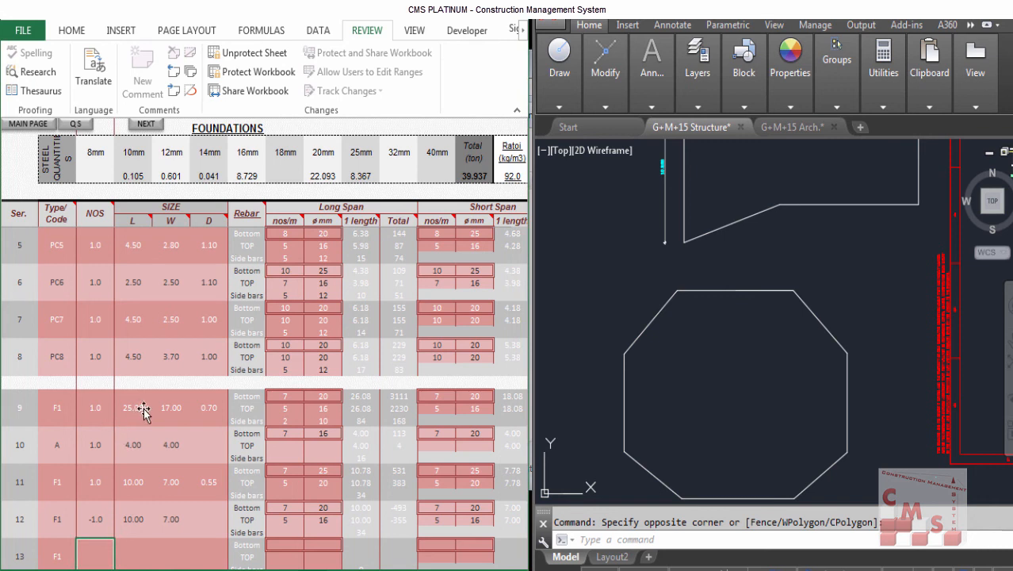
scroll(141, 409, down, 1)
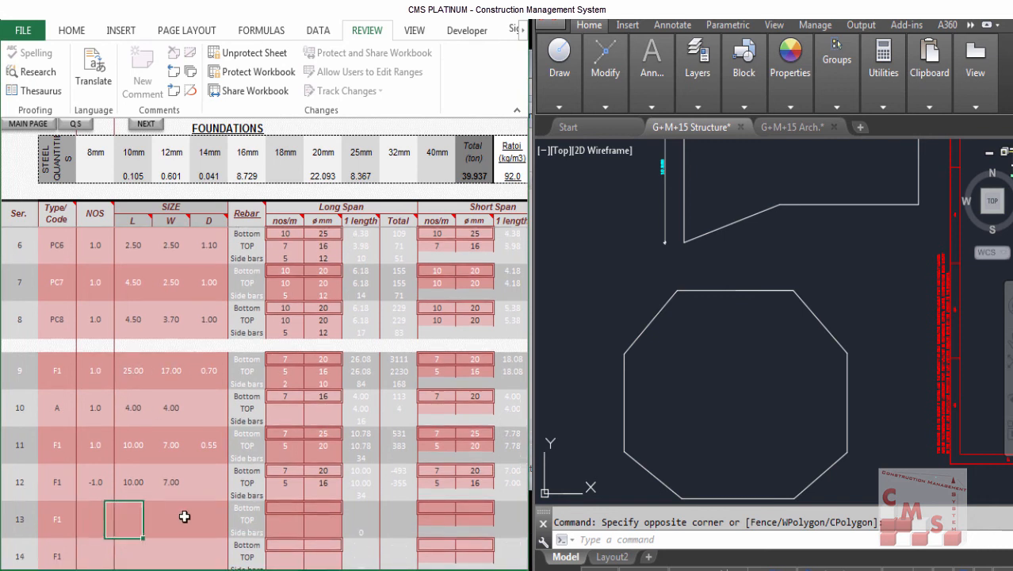
click(168, 516)
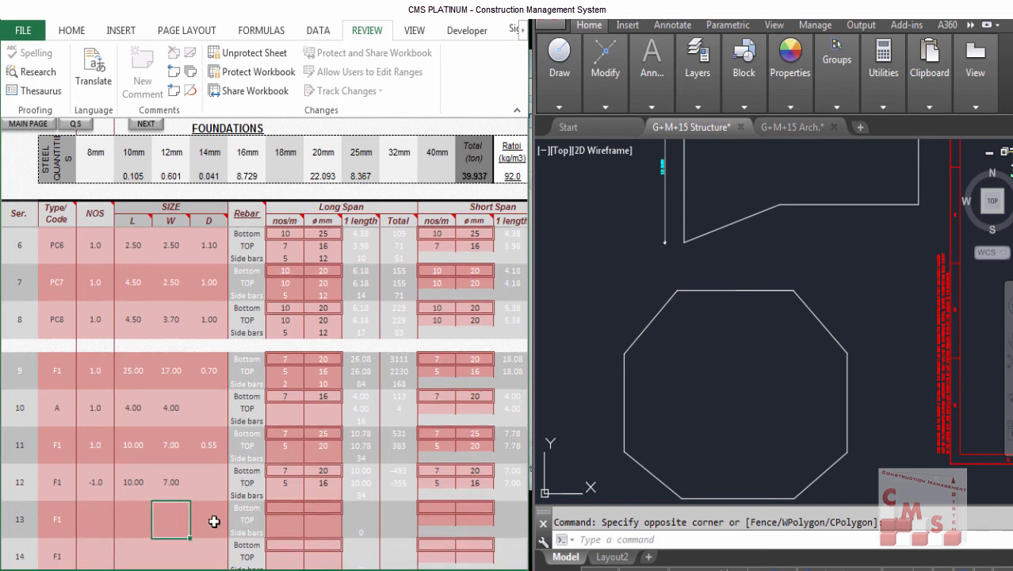
click(209, 522)
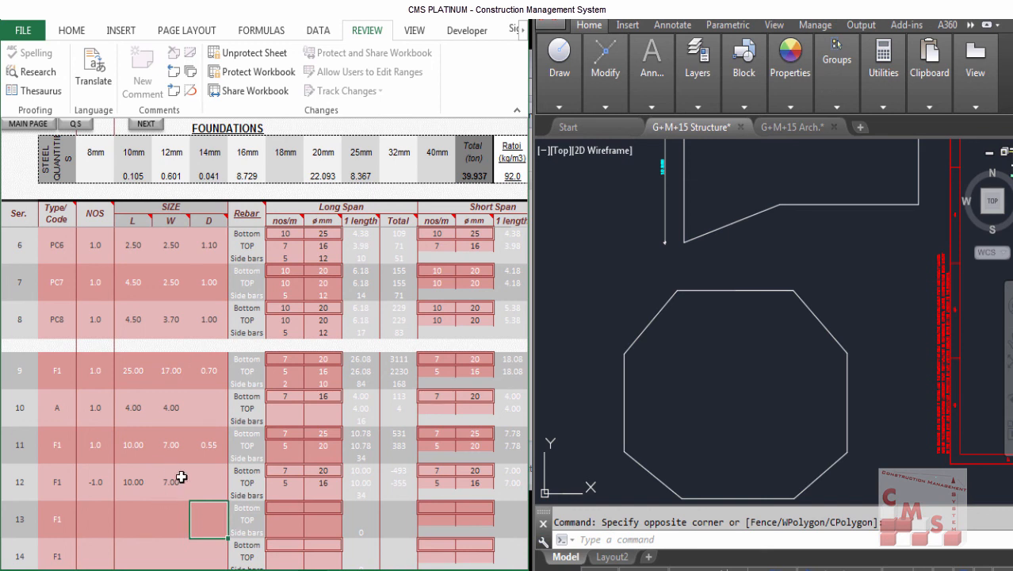